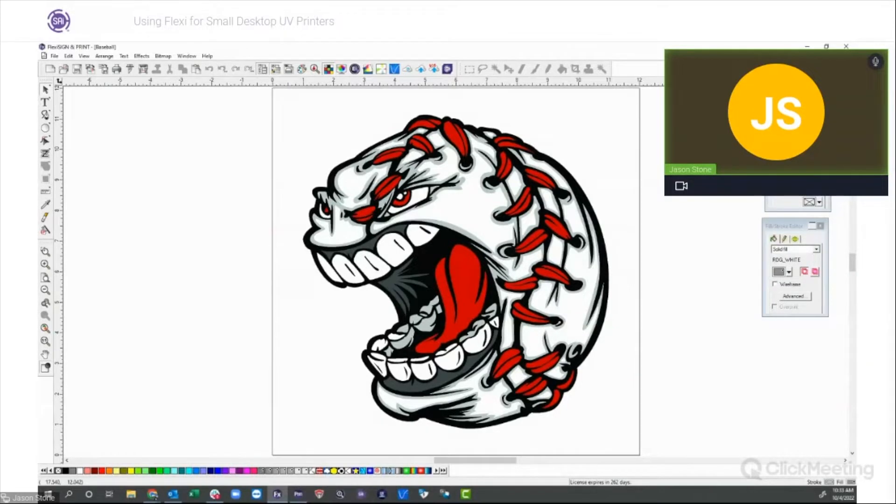
# - Minimize the Baseball document and bring the Braille document up full size
pyautogui.click(834, 56)
pyautogui.click(730, 82)
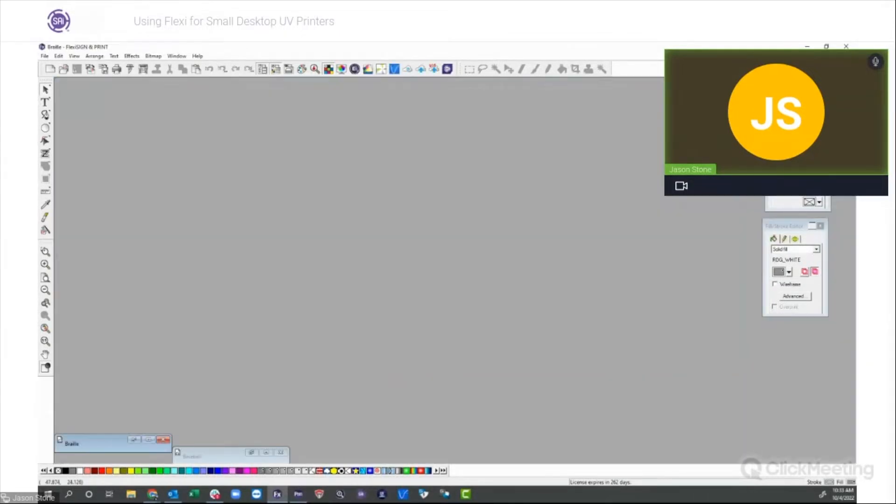
pyautogui.click(149, 441)
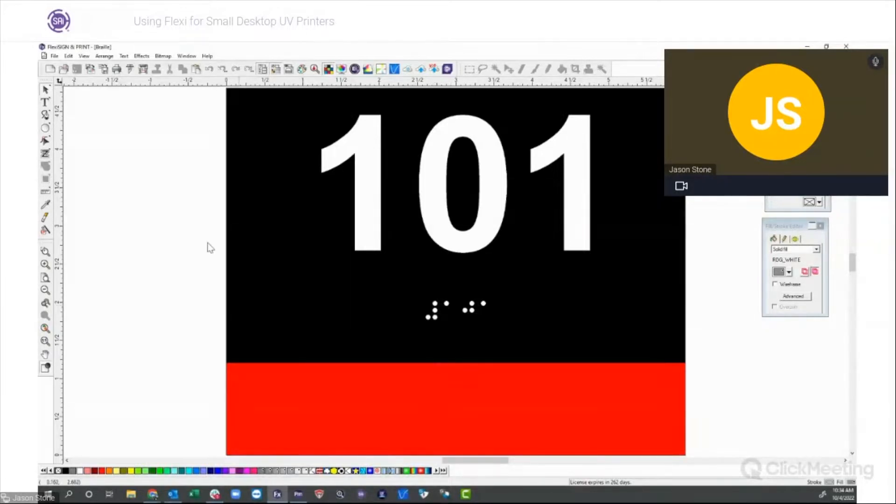
# - Delete the existing Braille dots beneath the 101 on the sign
pyautogui.click(435, 309)
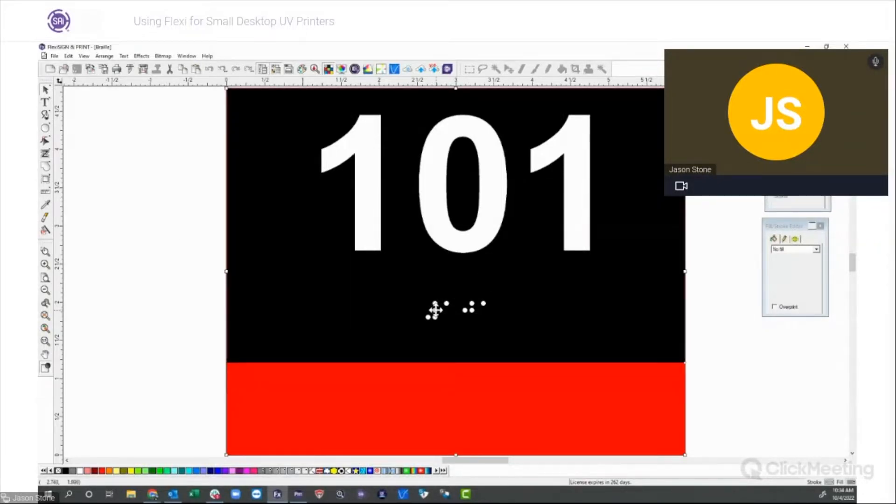
pyautogui.click(164, 265)
pyautogui.keyDown('ctrl'); pyautogui.click(435, 311); pyautogui.keyUp('ctrl')
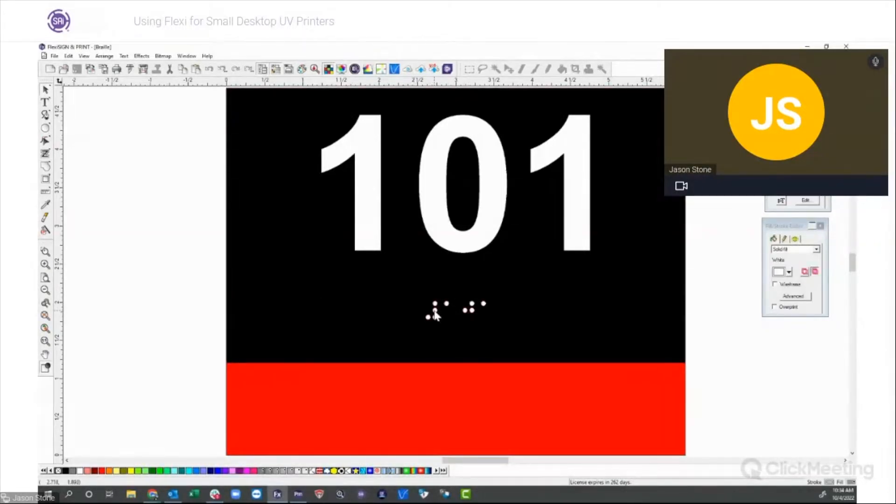
pyautogui.press('Delete')
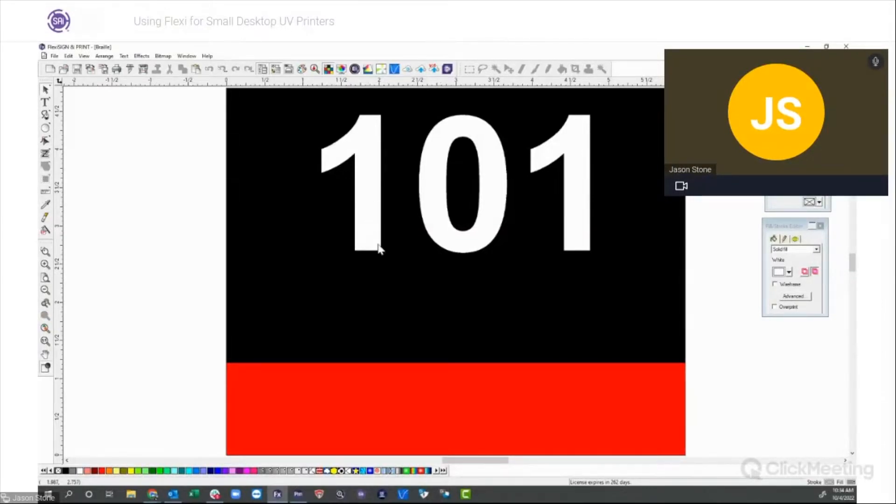
# - Try converting the original 101 text directly to Braille
pyautogui.click(364, 200)
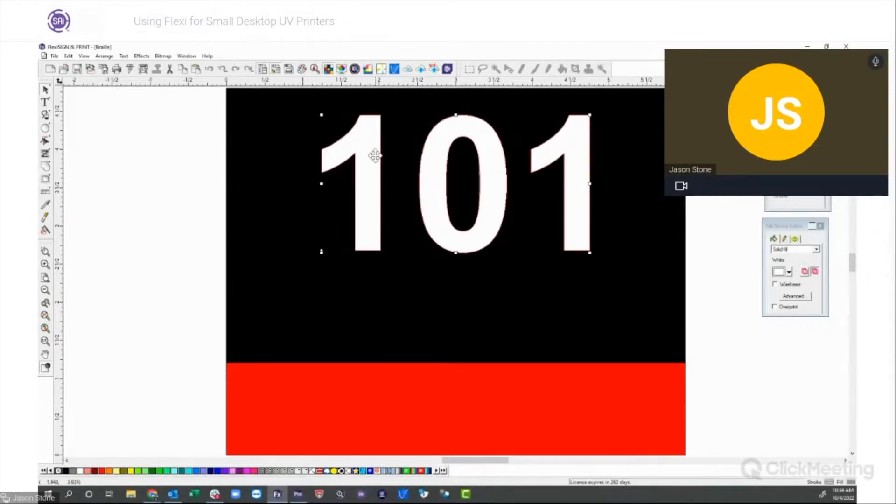
pyautogui.click(124, 57)
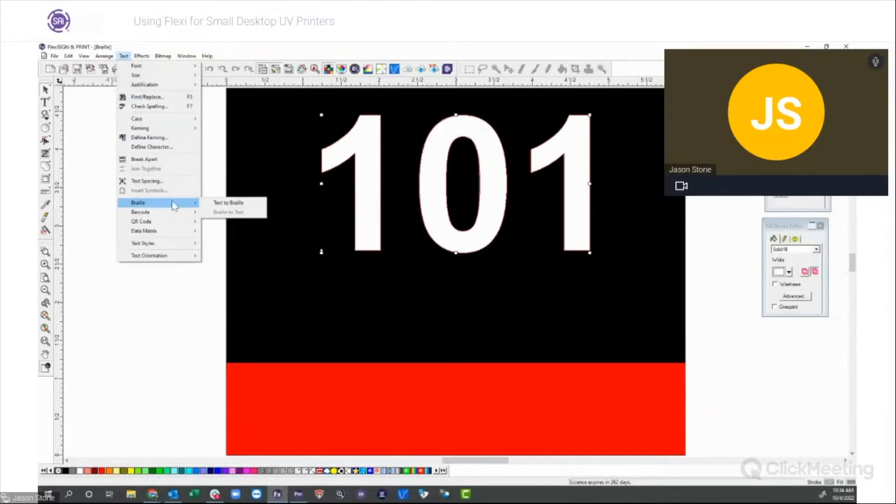
pyautogui.click(222, 202)
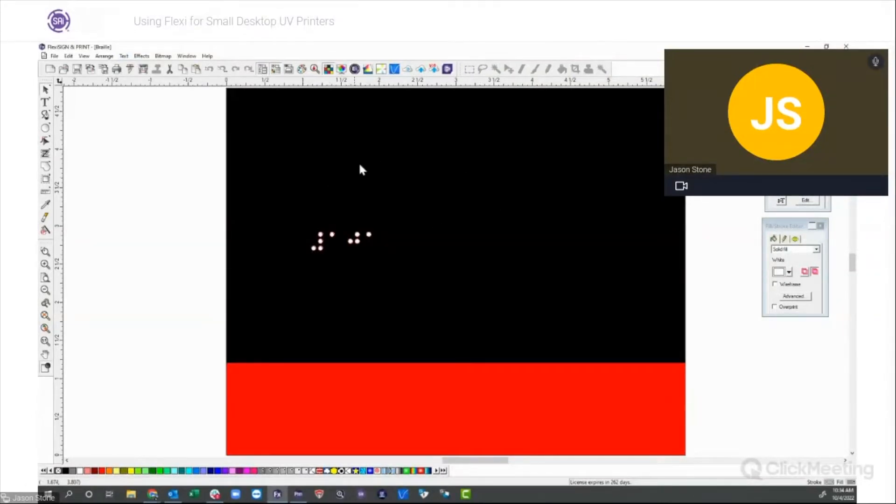
pyautogui.click(210, 69)
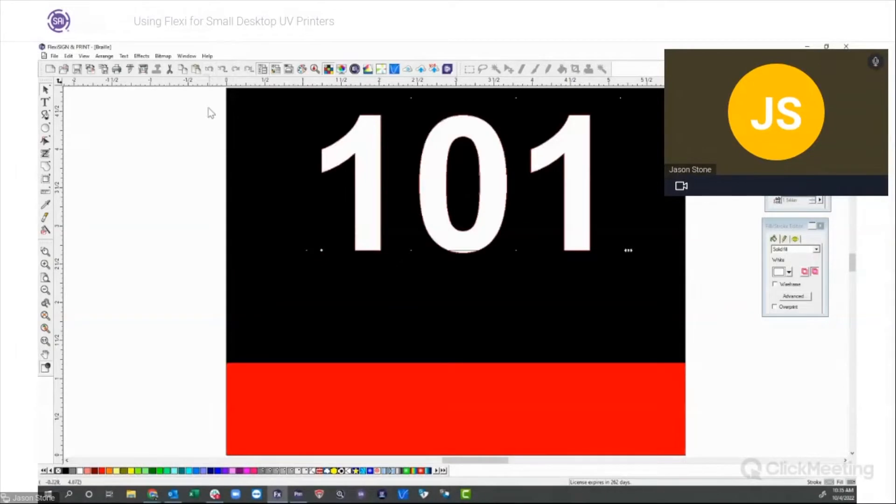
# - Copy the large 101 text and paste a duplicate just below the original
pyautogui.click(366, 195)
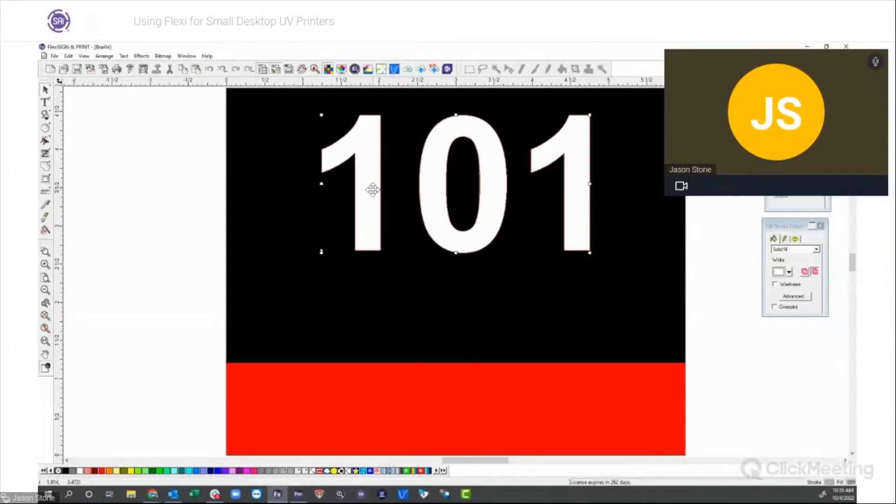
pyautogui.rightClick(369, 163)
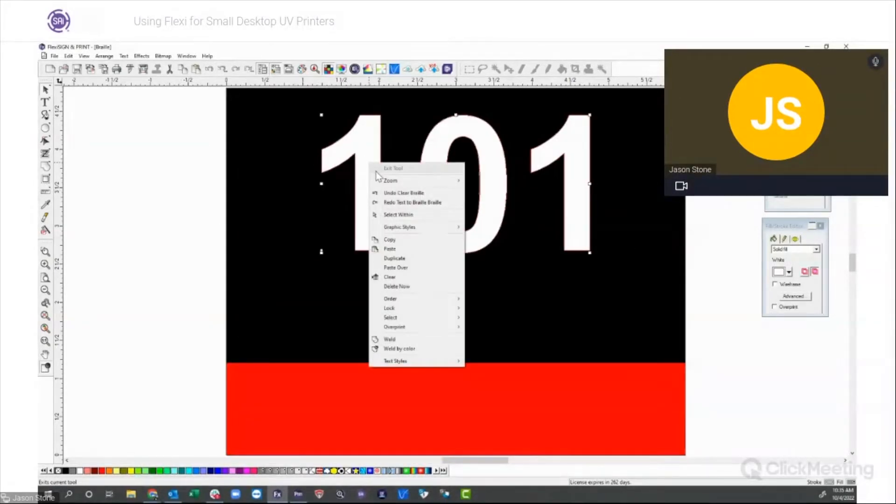
pyautogui.click(170, 150)
pyautogui.click(344, 150)
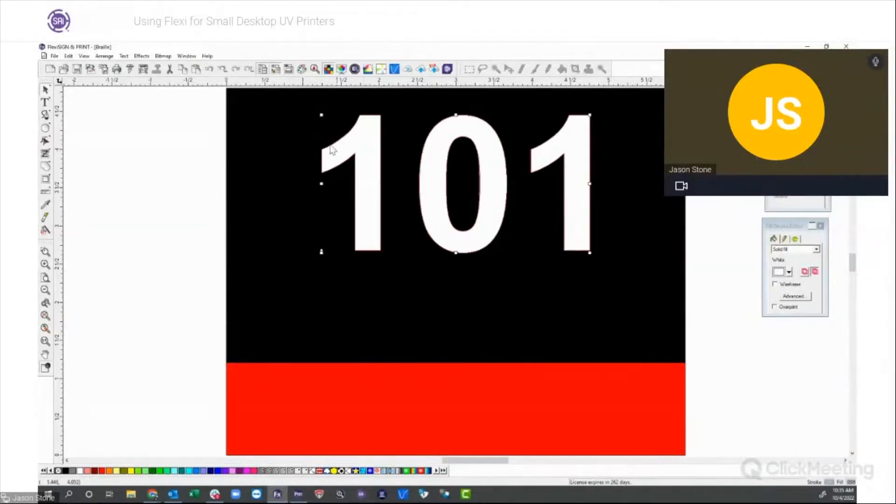
pyautogui.click(99, 56)
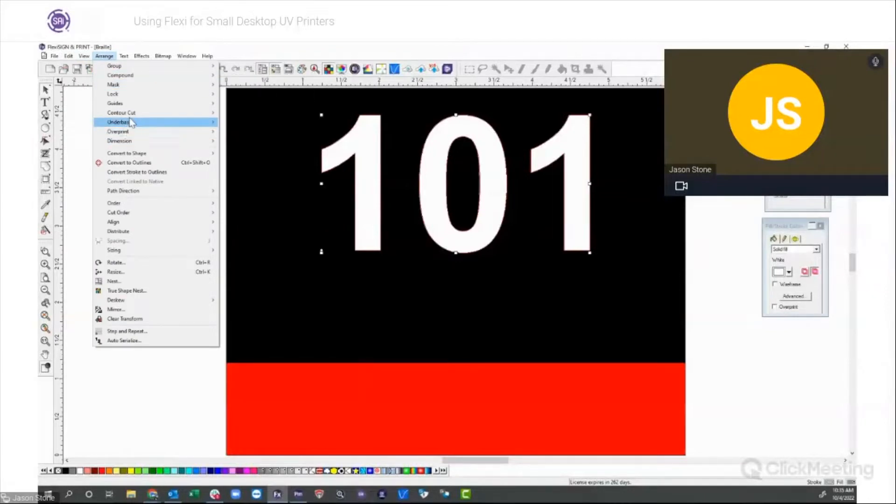
pyautogui.click(104, 57)
pyautogui.click(104, 57)
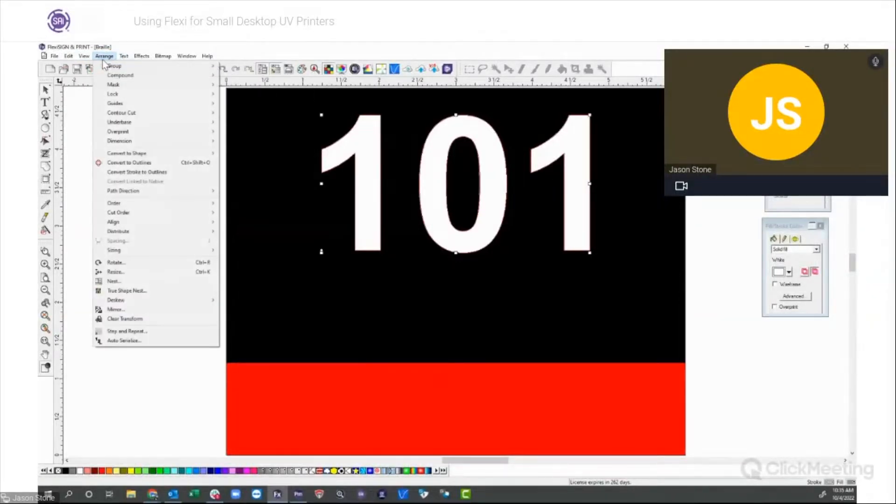
pyautogui.moveTo(69, 57)
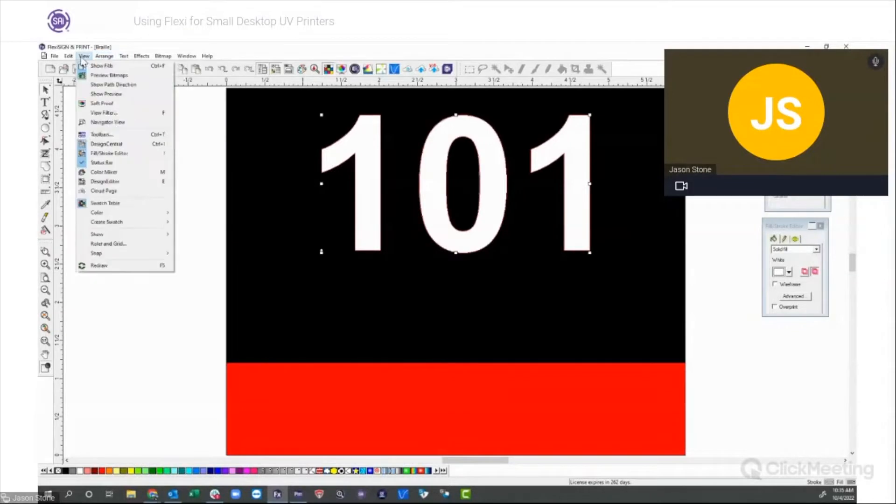
pyautogui.click(93, 125)
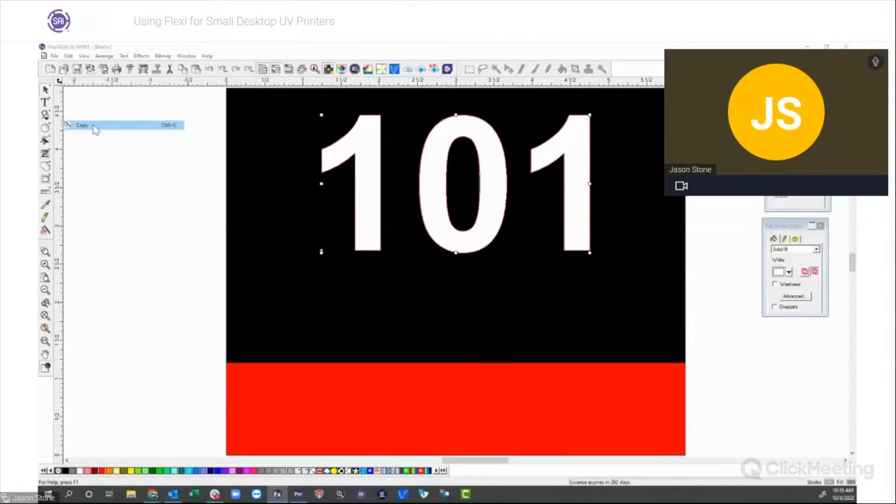
pyautogui.rightClick(166, 290)
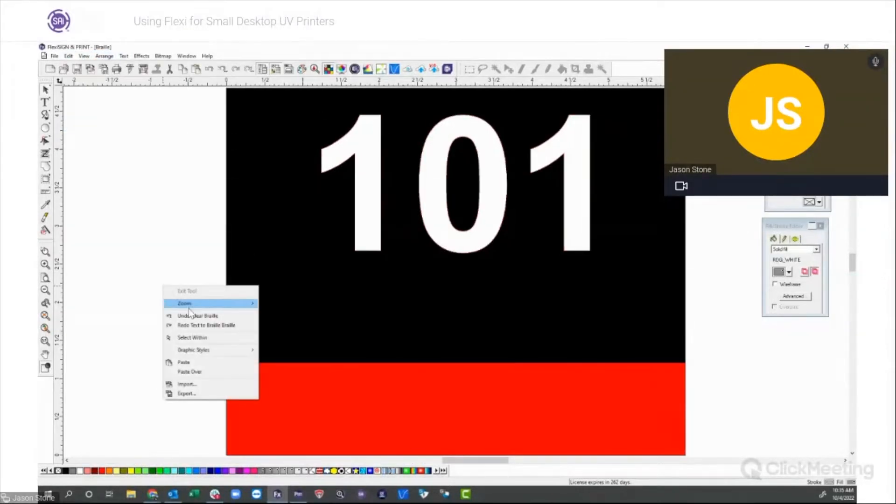
pyautogui.click(192, 361)
pyautogui.click(326, 259)
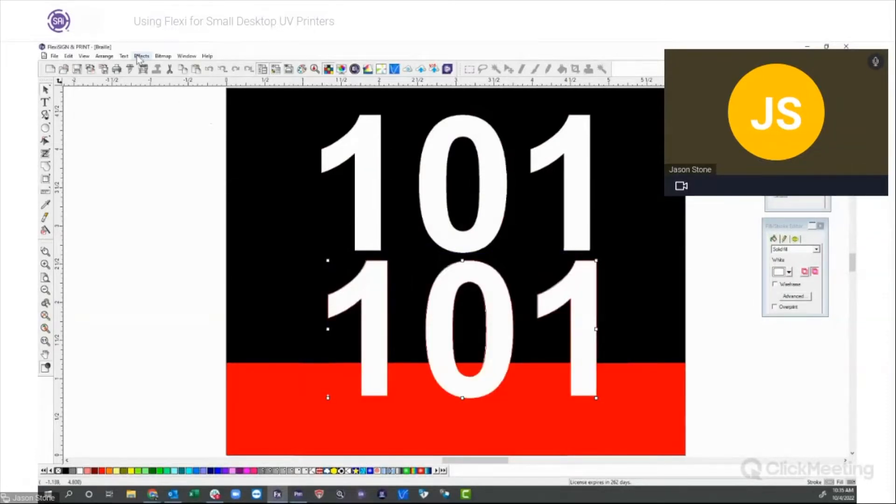
# - Convert the duplicate 101 text to Braille and move the dots into the black area beneath the original number
pyautogui.click(123, 56)
pyautogui.moveTo(152, 202)
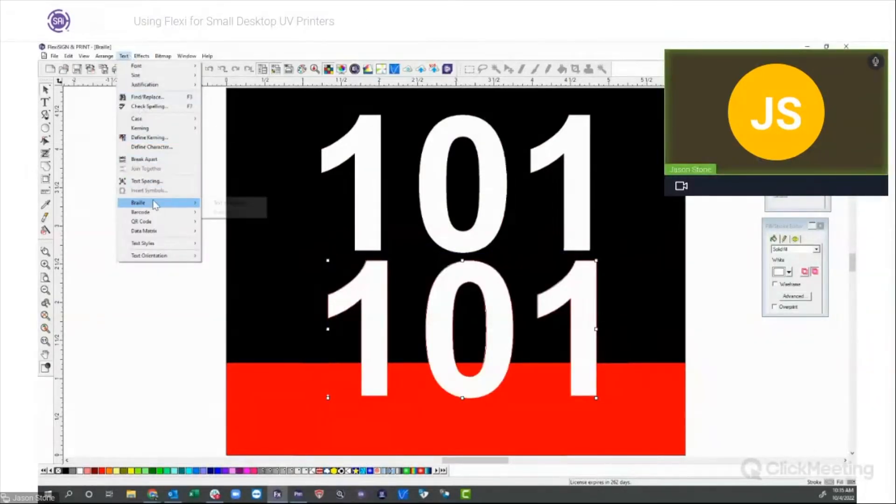
pyautogui.click(219, 203)
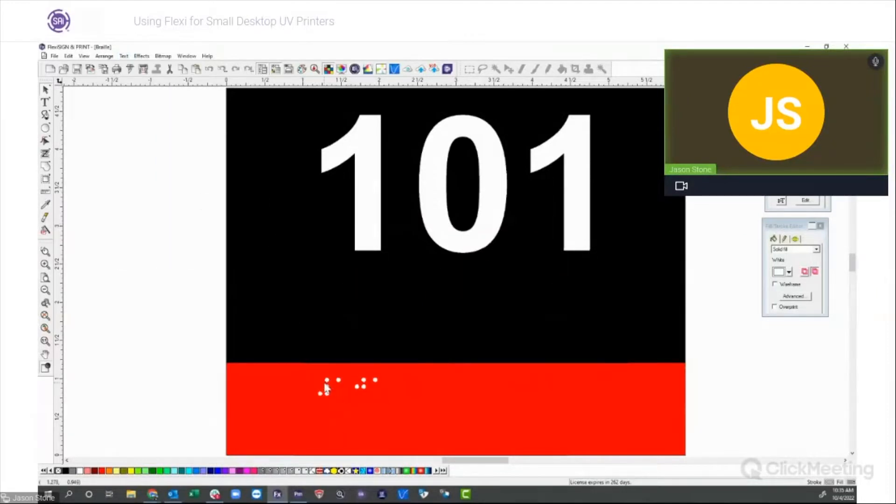
pyautogui.moveTo(326, 386); pyautogui.dragTo(436, 307)
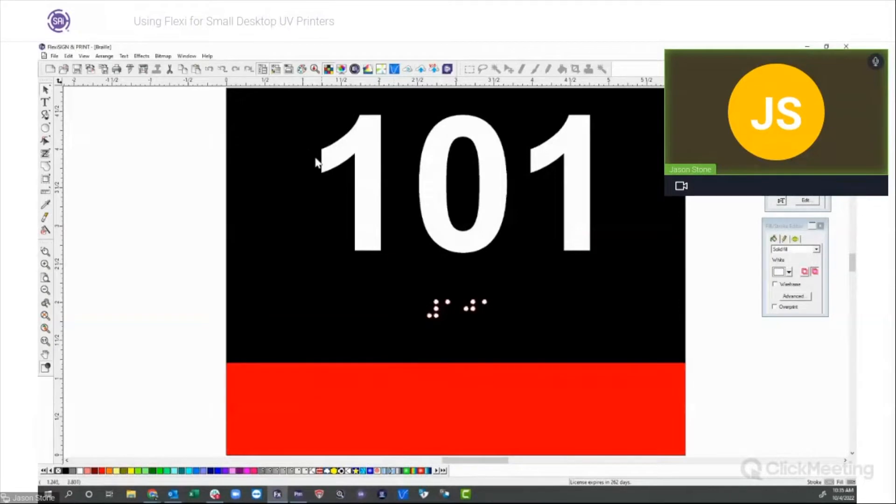
# - Center the Braille dots horizontally on the sign
pyautogui.click(104, 56)
pyautogui.moveTo(135, 223)
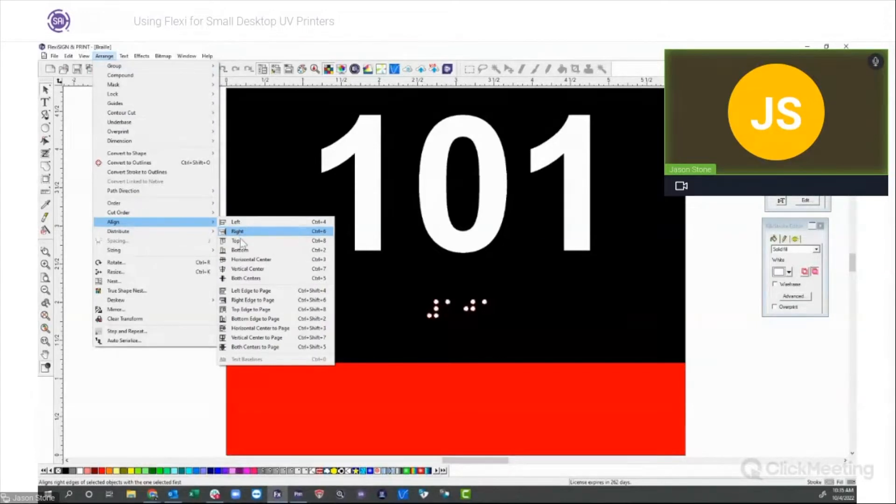
pyautogui.click(261, 260)
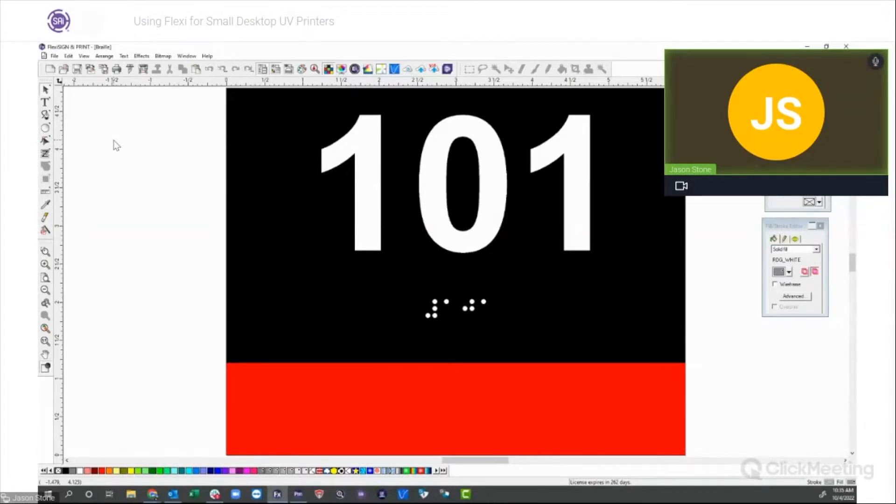
pyautogui.moveTo(134, 115); pyautogui.dragTo(735, 412)
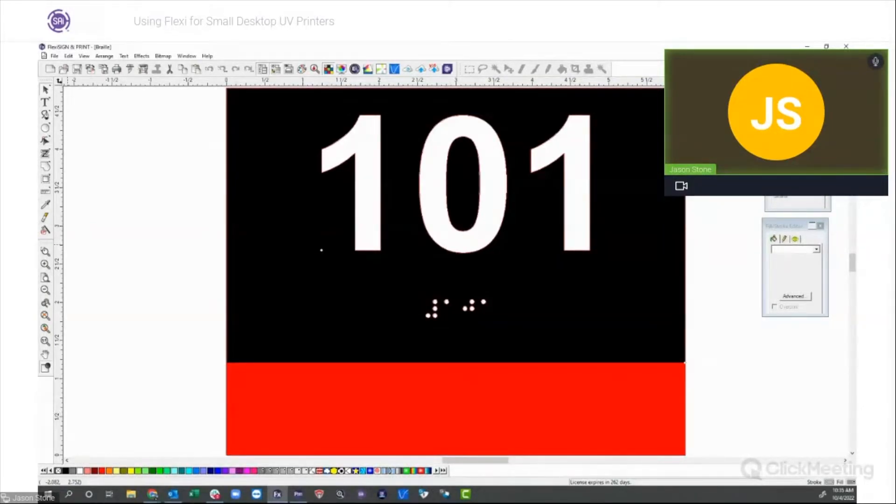
pyautogui.click(103, 56)
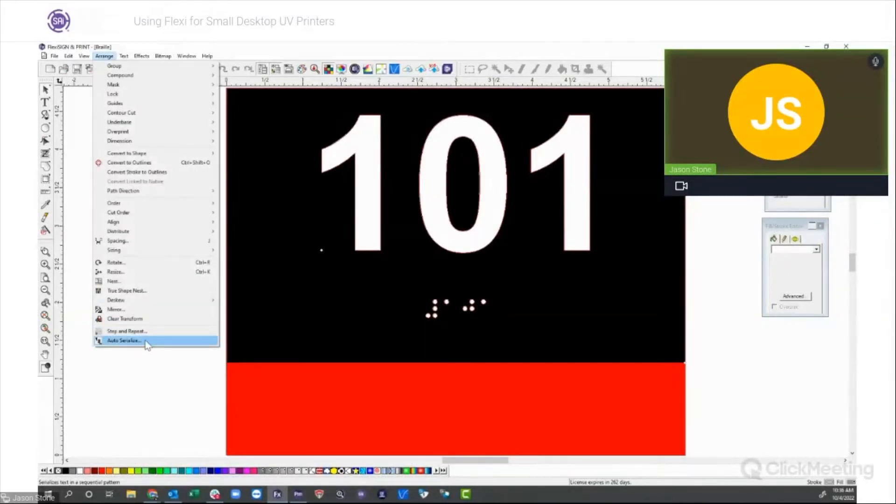
pyautogui.click(146, 341)
pyautogui.moveTo(444, 198); pyautogui.dragTo(328, 148)
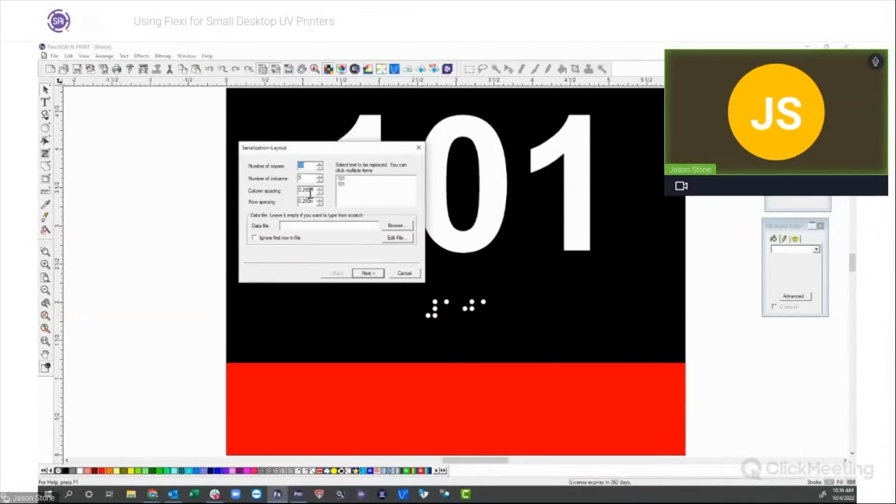
pyautogui.click(344, 180)
pyautogui.click(344, 184)
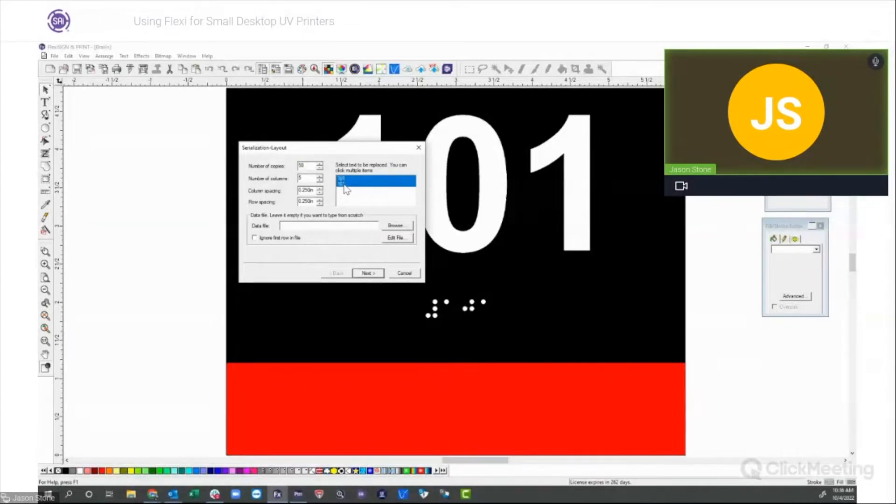
pyautogui.moveTo(373, 148); pyautogui.dragTo(231, 136)
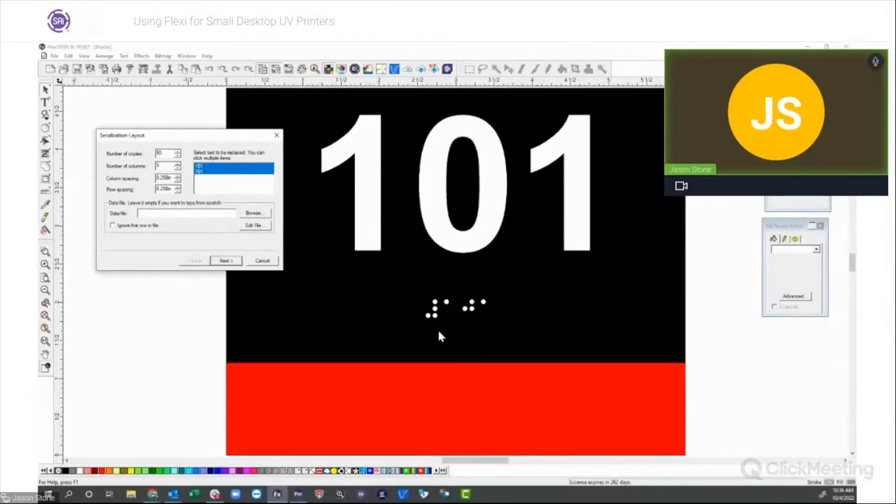
pyautogui.click(204, 171)
pyautogui.click(204, 173)
pyautogui.click(227, 261)
pyautogui.moveTo(207, 136); pyautogui.dragTo(216, 126)
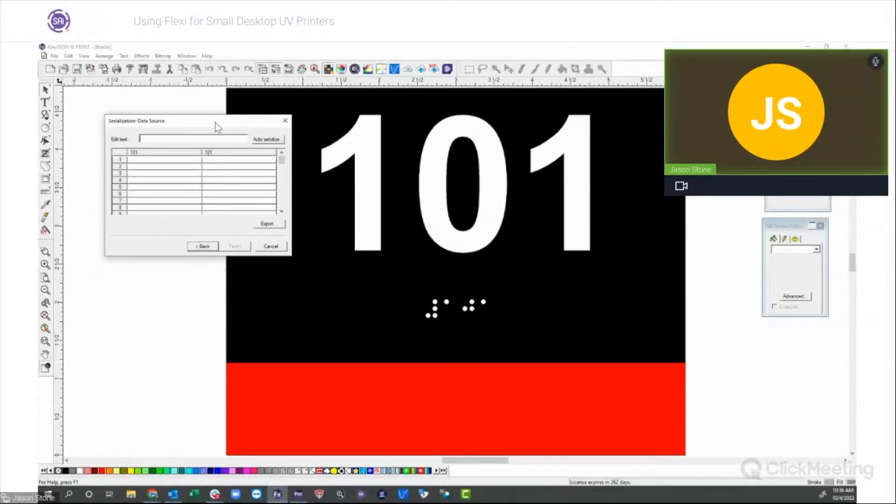
pyautogui.click(152, 161)
pyautogui.write('100')
pyautogui.press('Return')
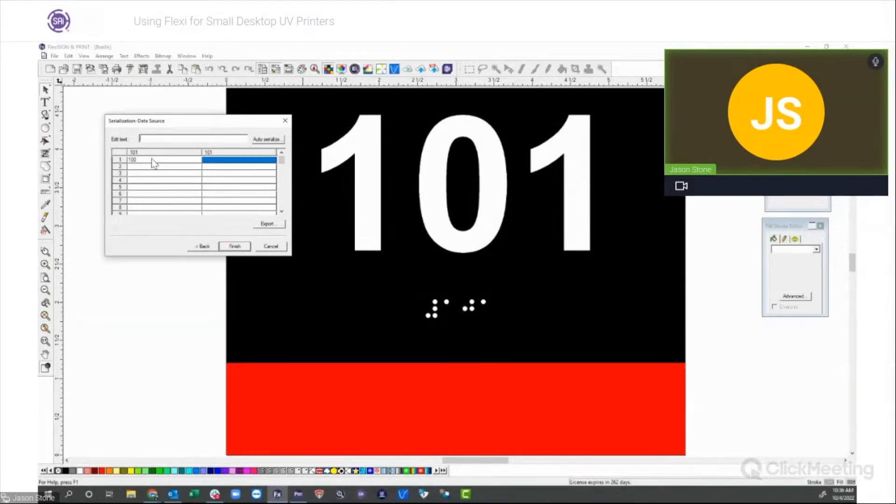
pyautogui.press('Return')
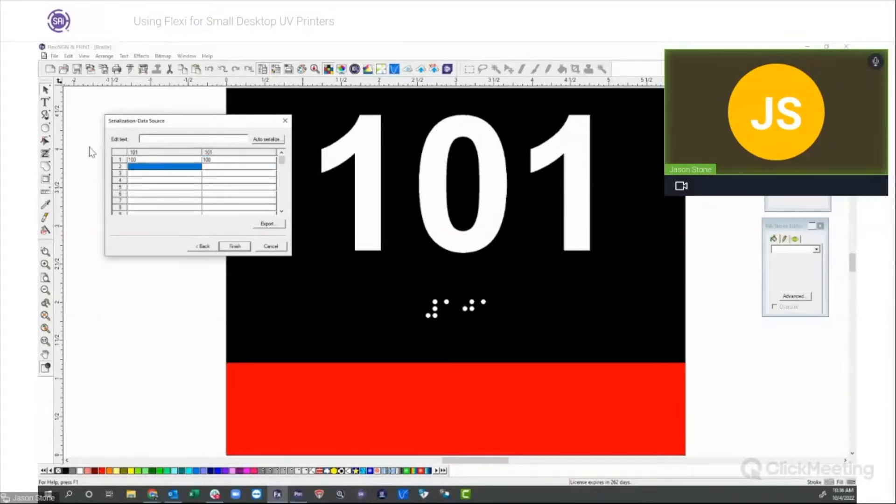
pyautogui.write('101')
pyautogui.click(272, 247)
# - Start auto serialization of the whole sign with both 101 texts chosen for replacement, and proceed to the data source table
pyautogui.click(316, 149)
pyautogui.moveTo(157, 114)
pyautogui.mouseDown()
pyautogui.moveTo(645, 404)
pyautogui.moveTo(715, 427)
pyautogui.mouseUp()
pyautogui.click(104, 57)
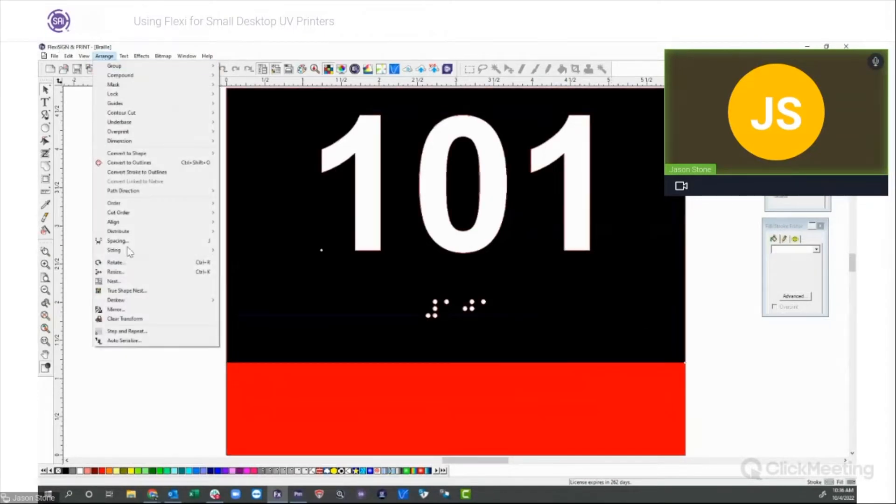
pyautogui.click(131, 342)
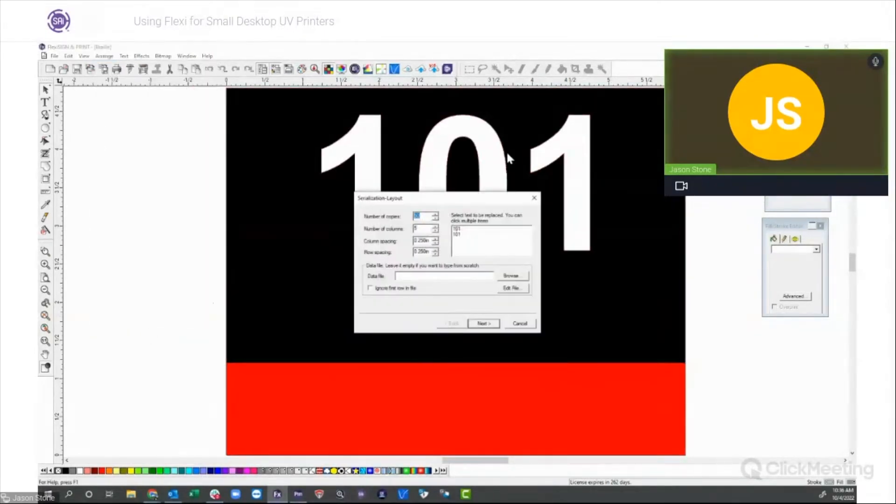
pyautogui.click(457, 229)
pyautogui.click(458, 234)
pyautogui.click(492, 324)
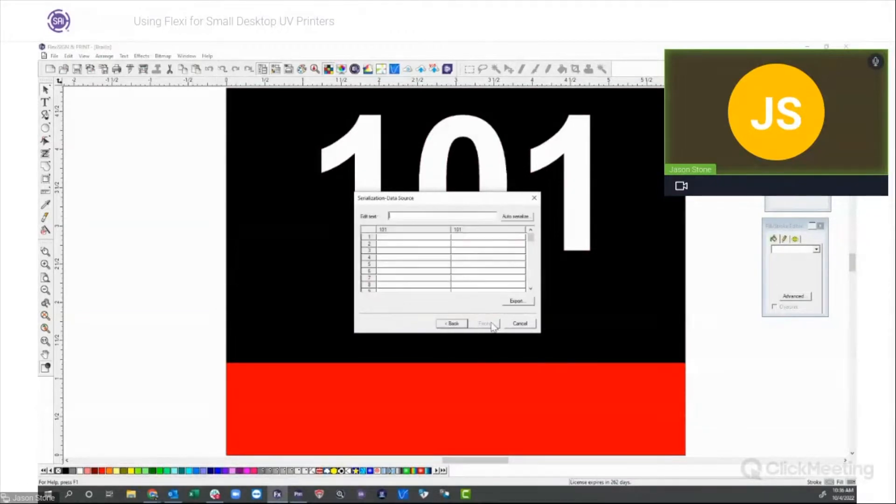
pyautogui.moveTo(488, 203); pyautogui.dragTo(289, 152)
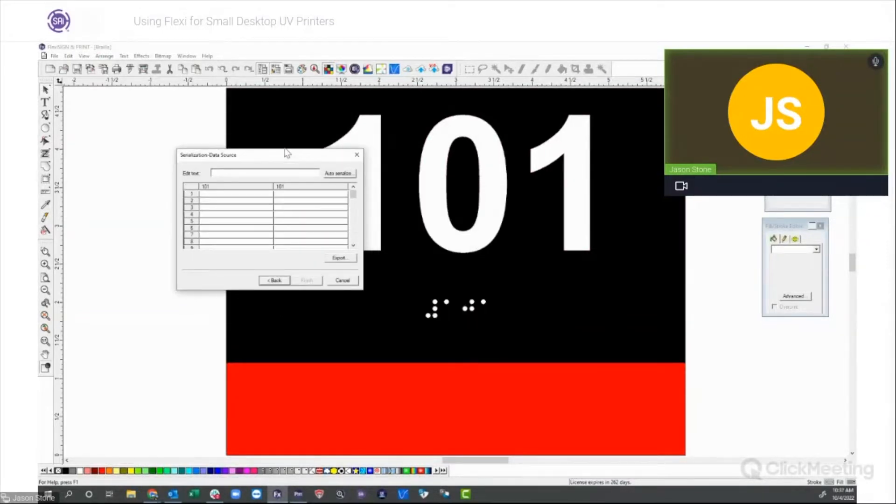
# - Auto-serialize the first 101 column of the data source numerically, starting at 100 with an increment of 1
pyautogui.click(237, 195)
pyautogui.click(348, 174)
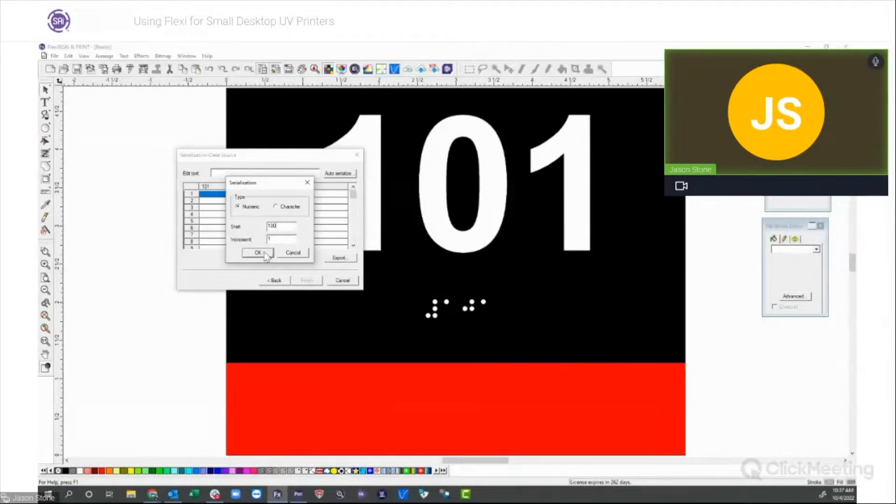
pyautogui.click(264, 253)
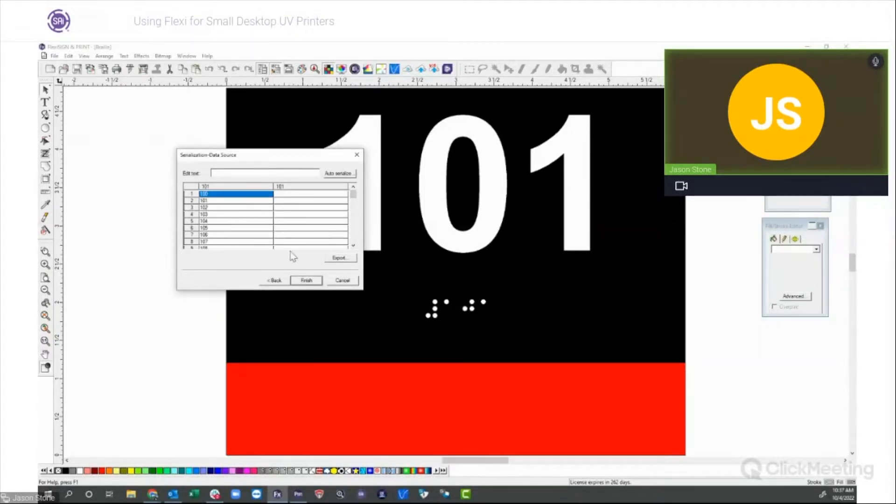
# - Auto-serialize the second 101 column numerically from 100 to match the first, and generate the serialized signs
pyautogui.click(291, 194)
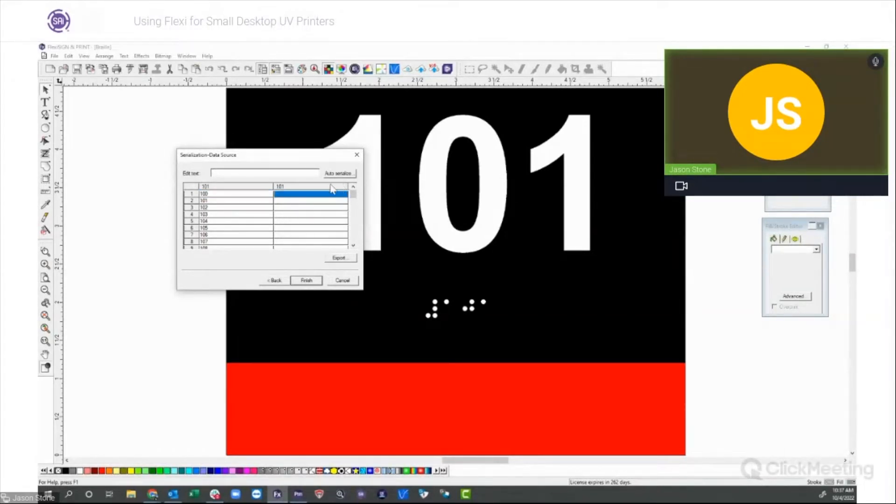
pyautogui.click(340, 174)
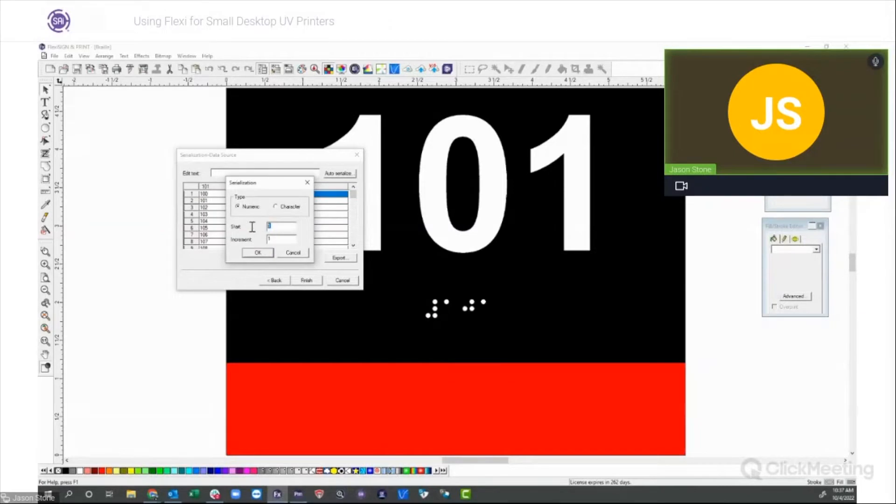
pyautogui.click(257, 252)
pyautogui.moveTo(281, 156); pyautogui.dragTo(223, 142)
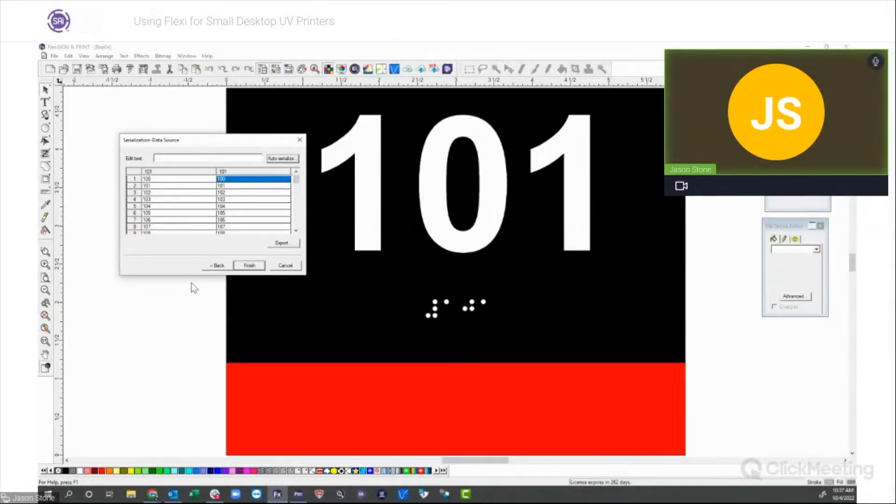
pyautogui.click(252, 265)
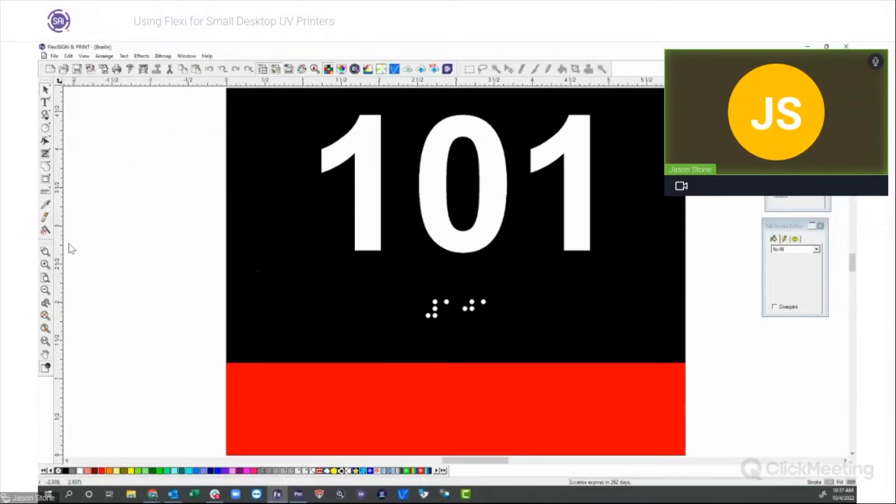
# - Examine the generated grid of serialized signs, checking the room numbers and the Braille beneath them
pyautogui.click(45, 290)
pyautogui.click(45, 289)
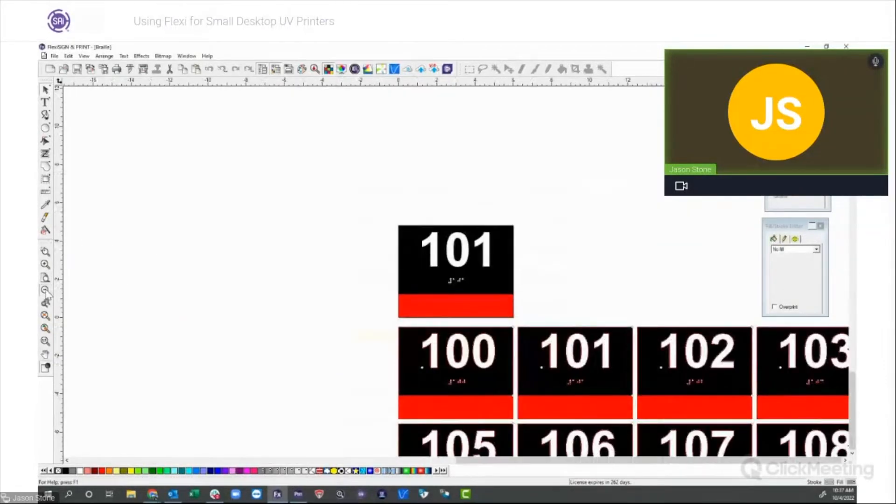
pyautogui.click(46, 290)
pyautogui.click(851, 453)
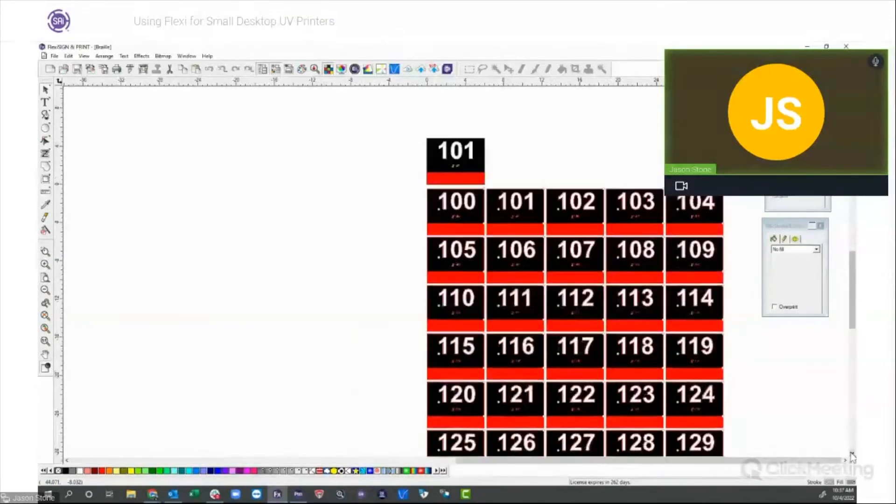
pyautogui.click(852, 453)
pyautogui.click(851, 453)
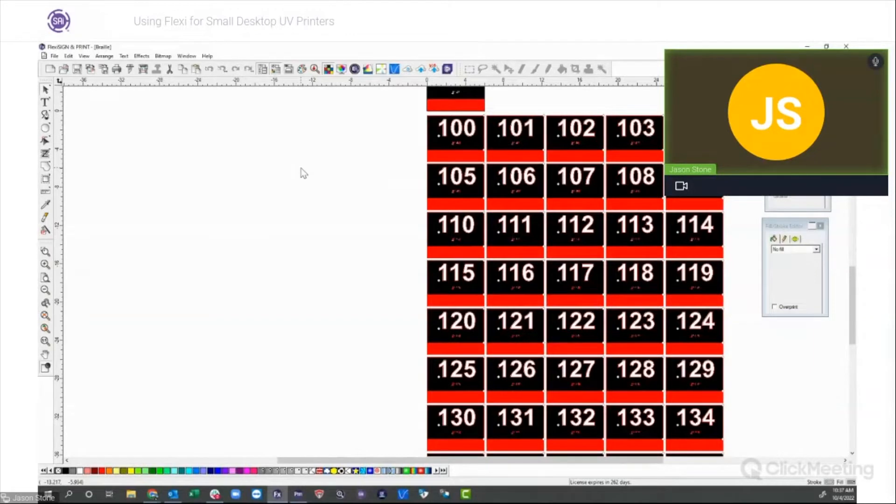
pyautogui.click(183, 181)
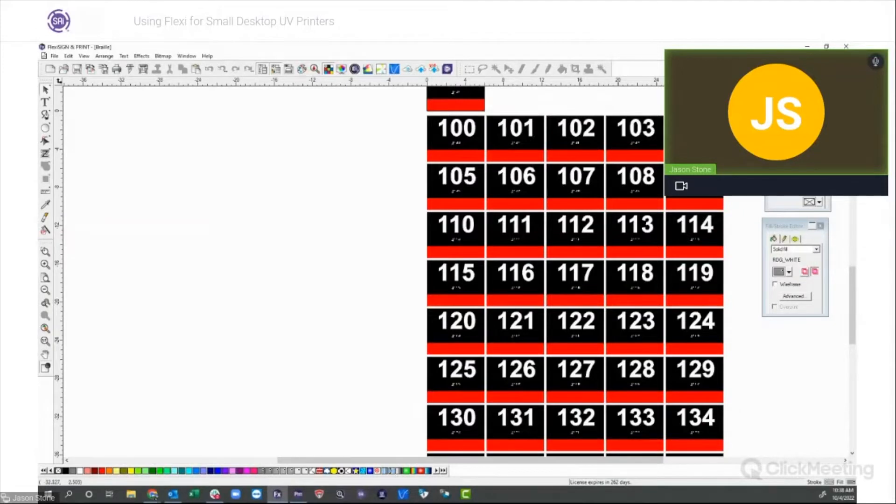
# - Close the Braille sign document without saving the changes
pyautogui.click(848, 55)
pyautogui.click(461, 287)
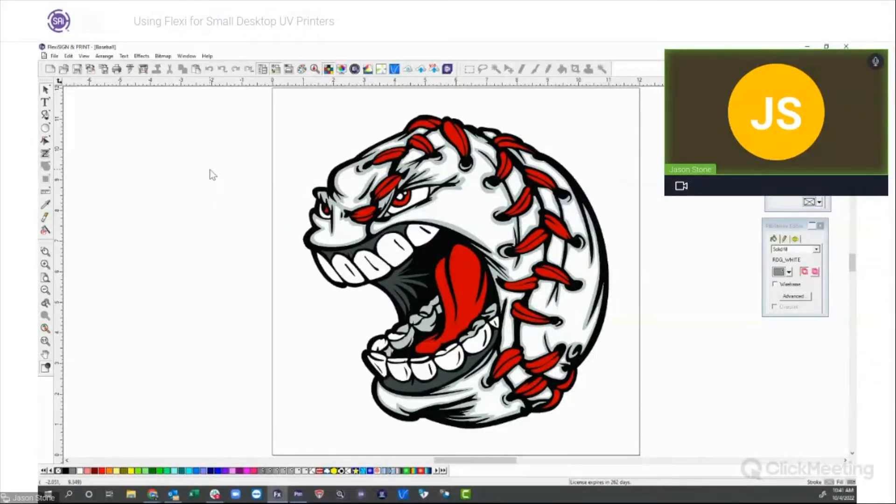
# - Apply a solid underbase to the entire baseball artwork using the Underbase color
pyautogui.moveTo(158, 105)
pyautogui.mouseDown()
pyautogui.moveTo(559, 237)
pyautogui.moveTo(632, 386)
pyautogui.moveTo(638, 434)
pyautogui.mouseUp()
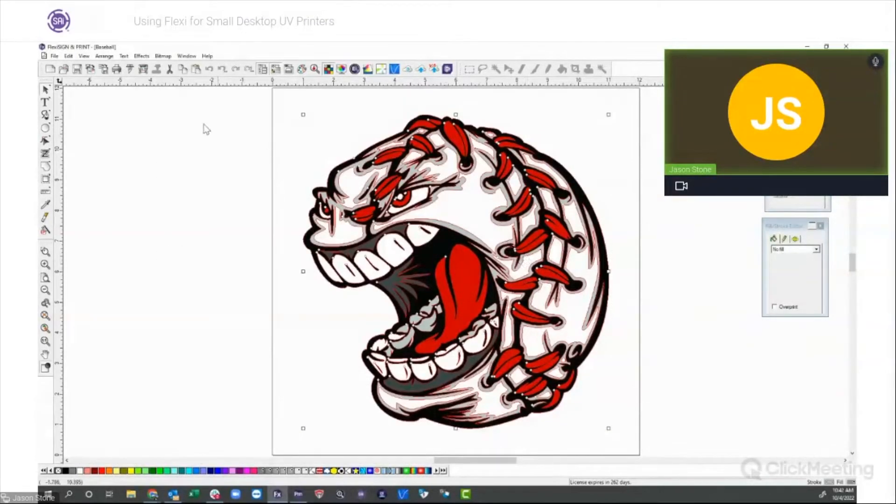
pyautogui.click(143, 57)
pyautogui.moveTo(169, 161)
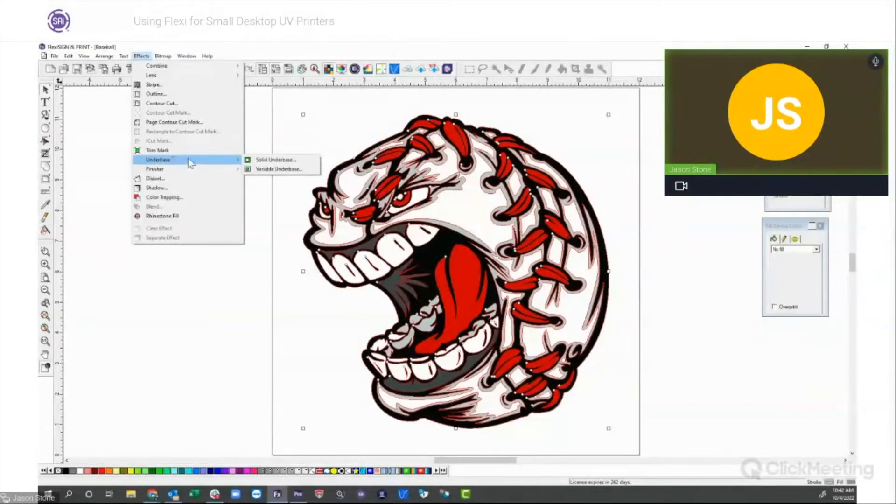
pyautogui.click(261, 162)
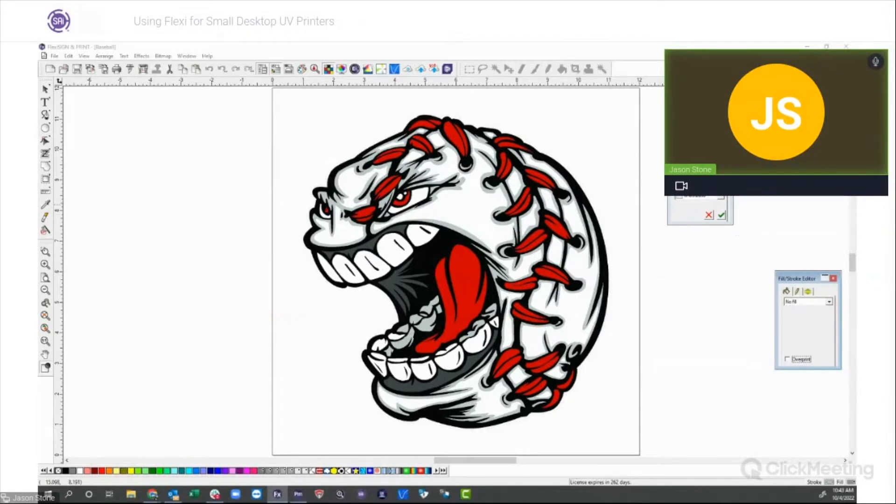
pyautogui.click(723, 200)
pyautogui.moveTo(723, 223)
pyautogui.mouseDown()
pyautogui.moveTo(721, 214)
pyautogui.moveTo(725, 227)
pyautogui.mouseUp()
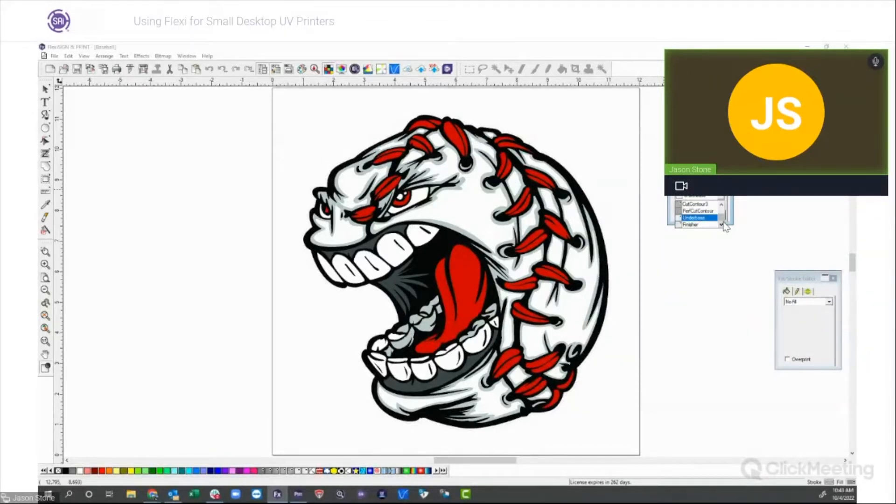
pyautogui.click(699, 218)
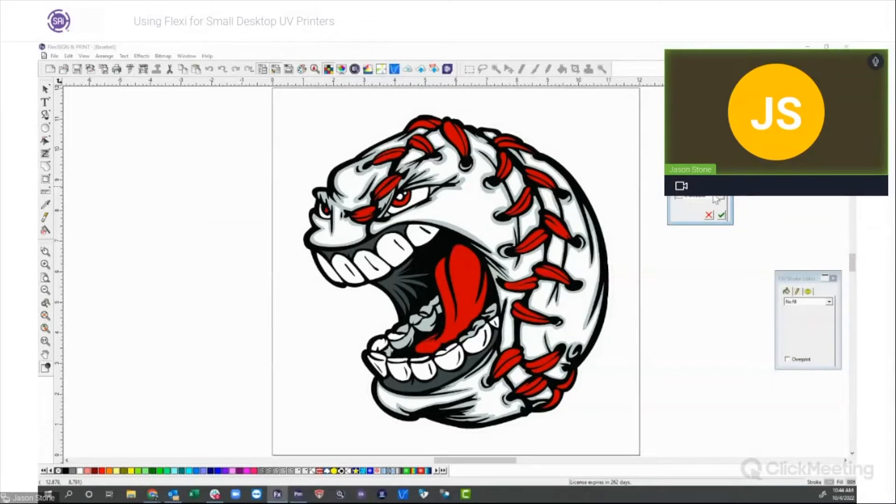
pyautogui.click(721, 215)
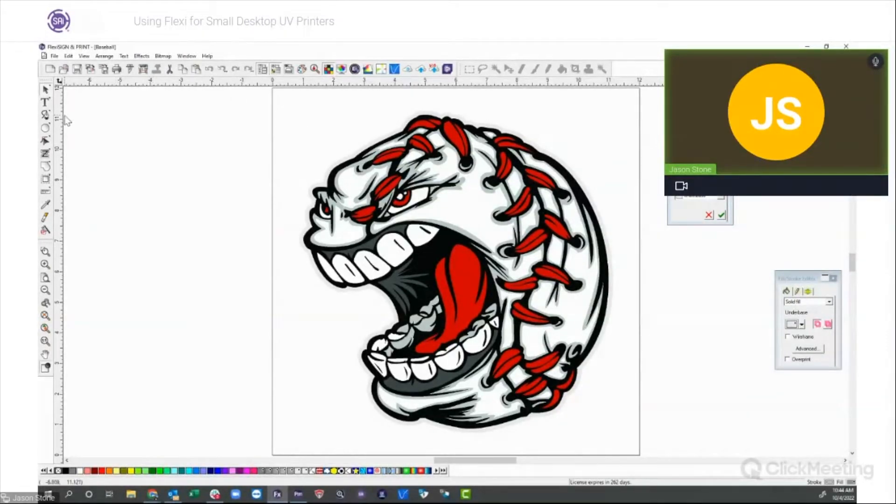
# - Create a new document and draw a large filled rectangle in the upper-left area of the page
pyautogui.click(46, 128)
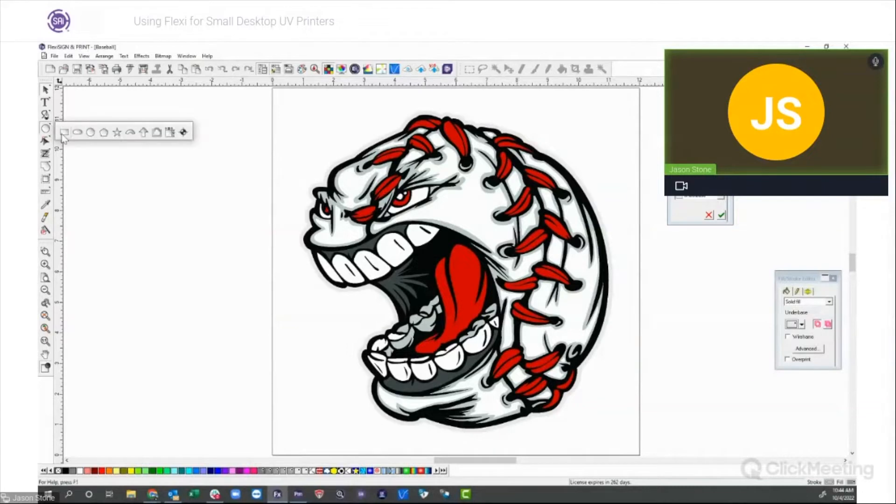
pyautogui.click(63, 133)
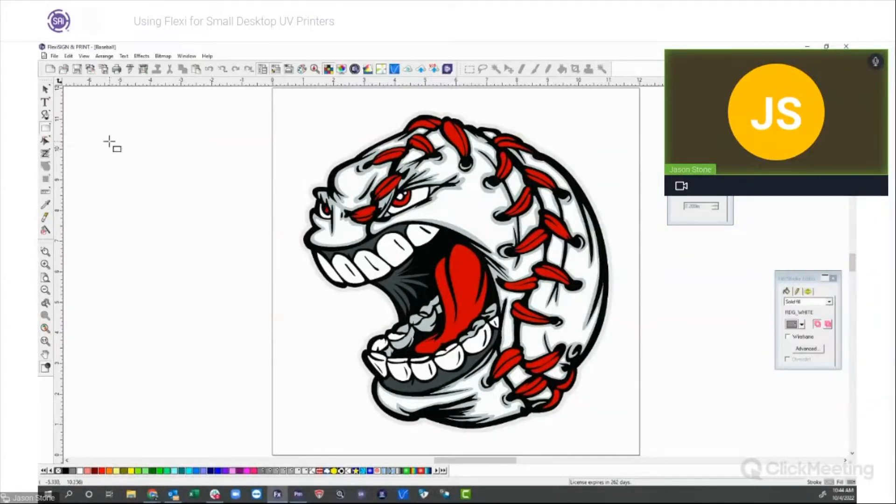
pyautogui.click(59, 65)
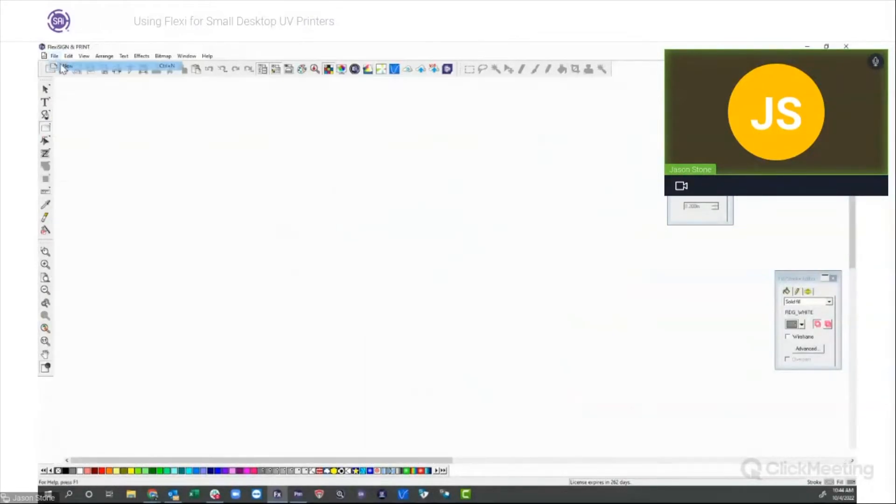
pyautogui.click(45, 127)
pyautogui.moveTo(220, 117); pyautogui.dragTo(470, 328)
# - Draw a second rectangle overlapping the lower-right part of the first one, shift it slightly downward, and fill it with Red
pyautogui.click(49, 130)
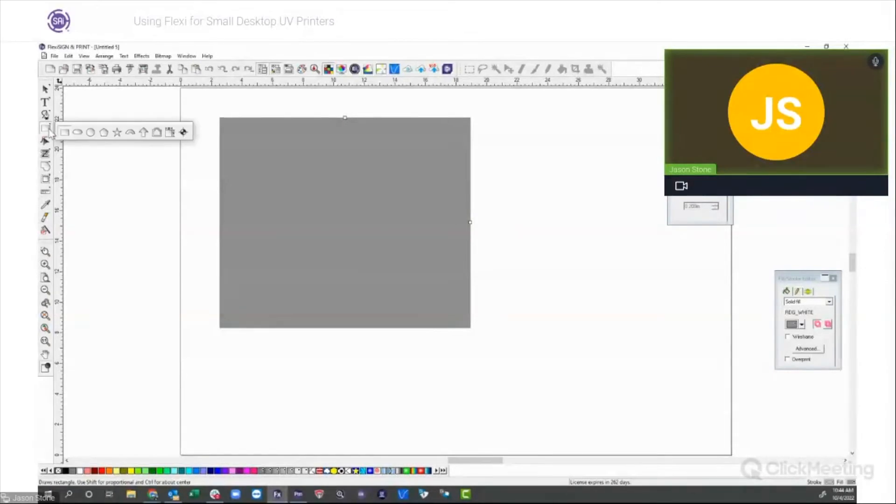
pyautogui.moveTo(519, 356); pyautogui.dragTo(304, 176)
pyautogui.click(46, 90)
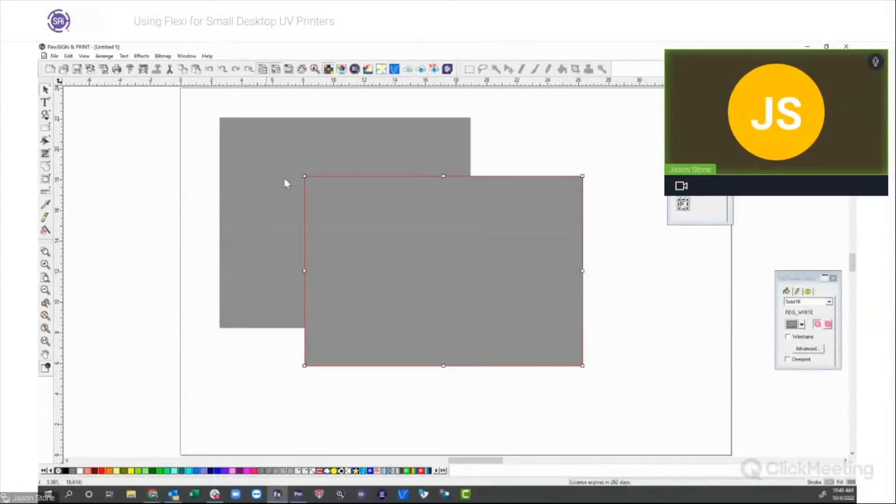
pyautogui.moveTo(362, 216); pyautogui.dragTo(374, 256)
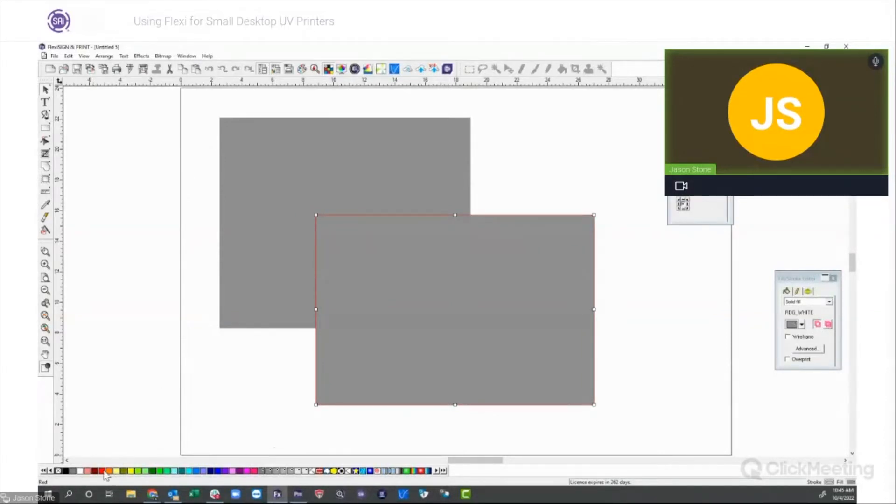
pyautogui.click(104, 471)
pyautogui.click(128, 230)
# - Move the gray rectangle slightly down and to the left, keeping it partly behind the red one
pyautogui.click(257, 202)
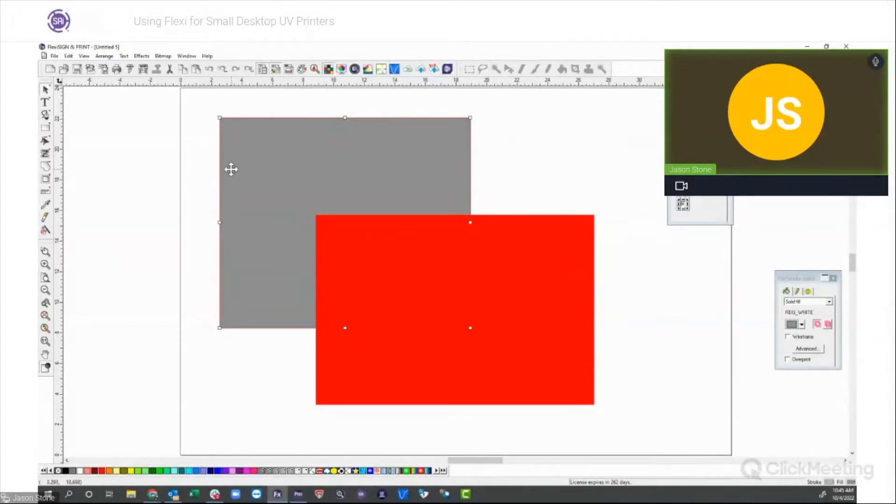
pyautogui.click(150, 180)
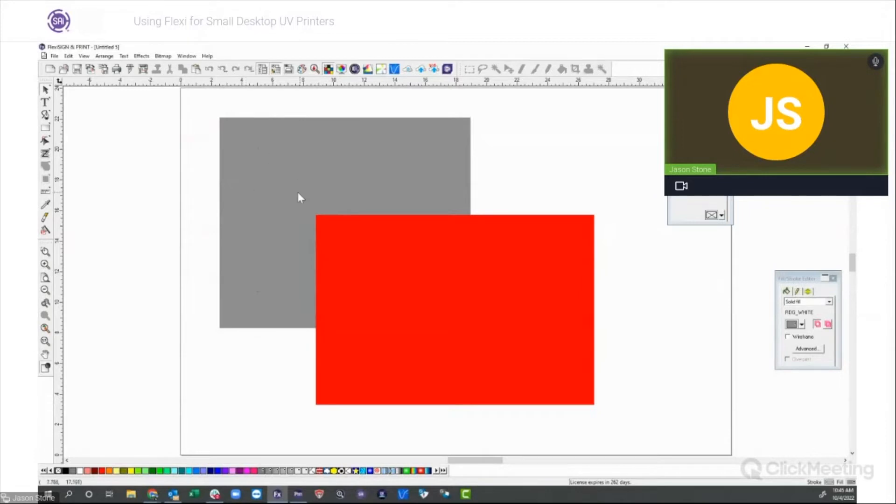
pyautogui.moveTo(278, 192)
pyautogui.mouseDown()
pyautogui.moveTo(166, 161)
pyautogui.moveTo(269, 209)
pyautogui.moveTo(275, 203)
pyautogui.mouseUp()
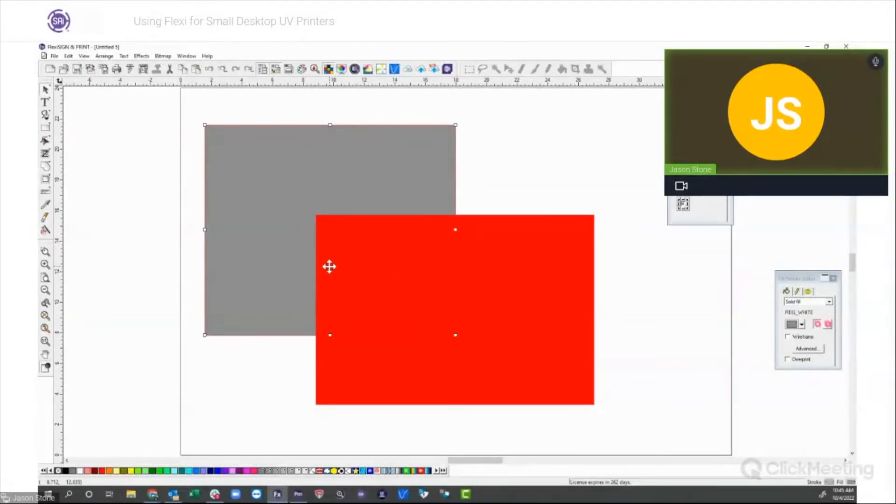
pyautogui.click(132, 164)
# - Set the red rectangle to overprint the gray rectangle beneath it
pyautogui.click(413, 251)
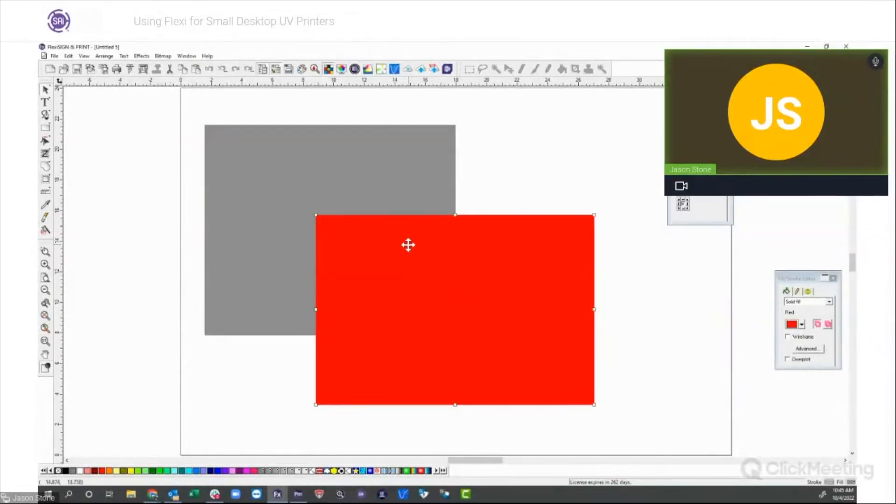
pyautogui.click(140, 57)
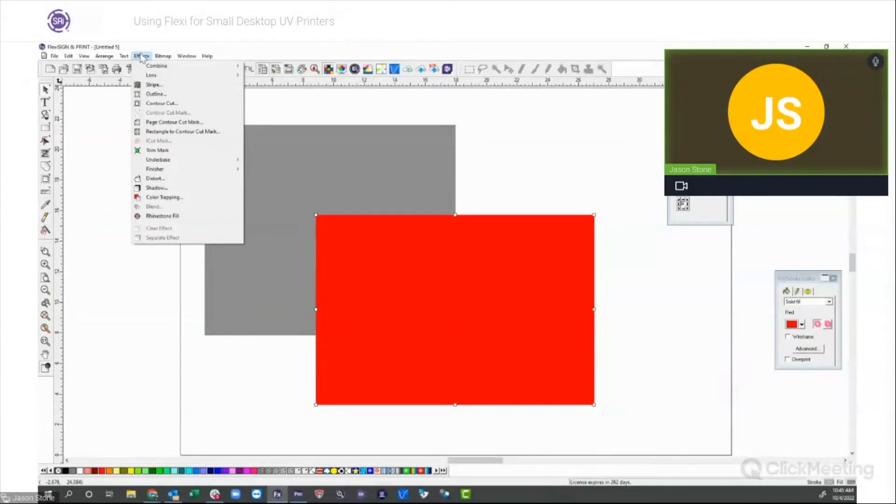
pyautogui.moveTo(98, 57)
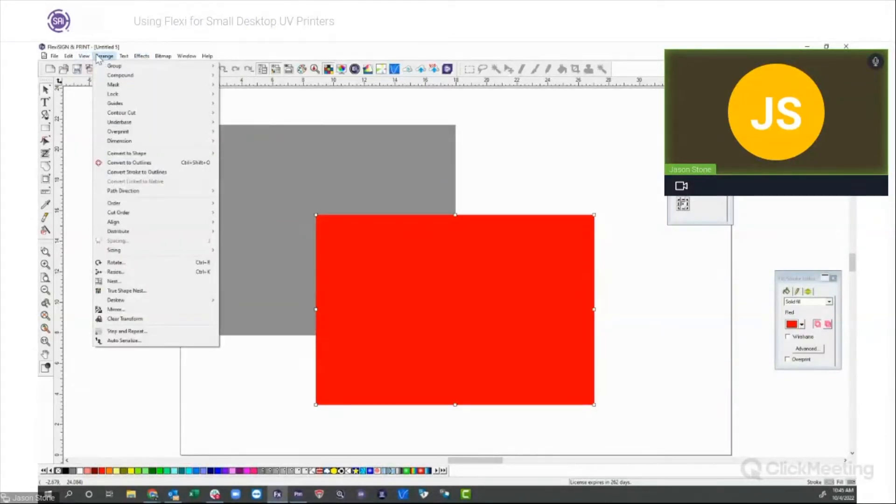
pyautogui.moveTo(125, 133)
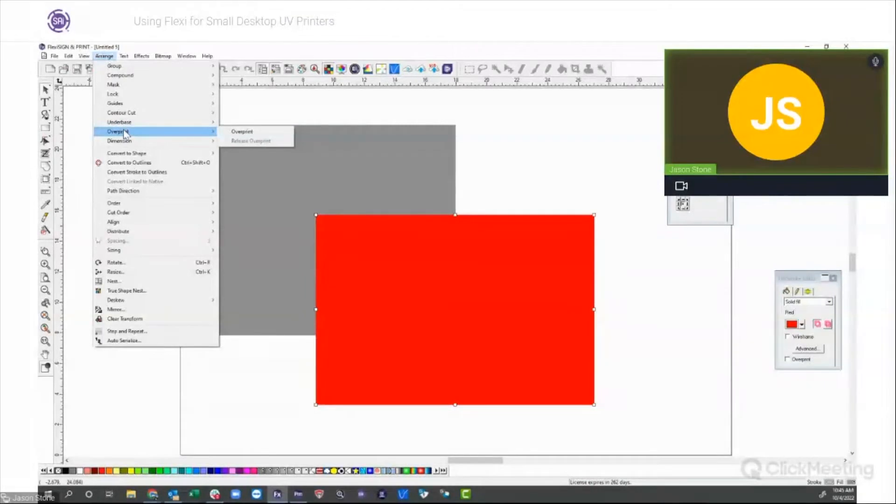
pyautogui.click(232, 132)
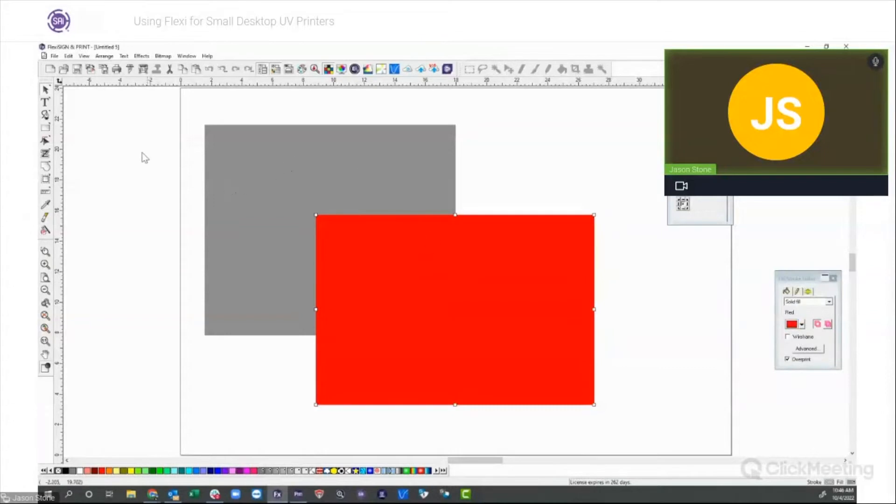
# - Close the untitled rectangle document without saving and return to the baseball artwork
pyautogui.click(847, 56)
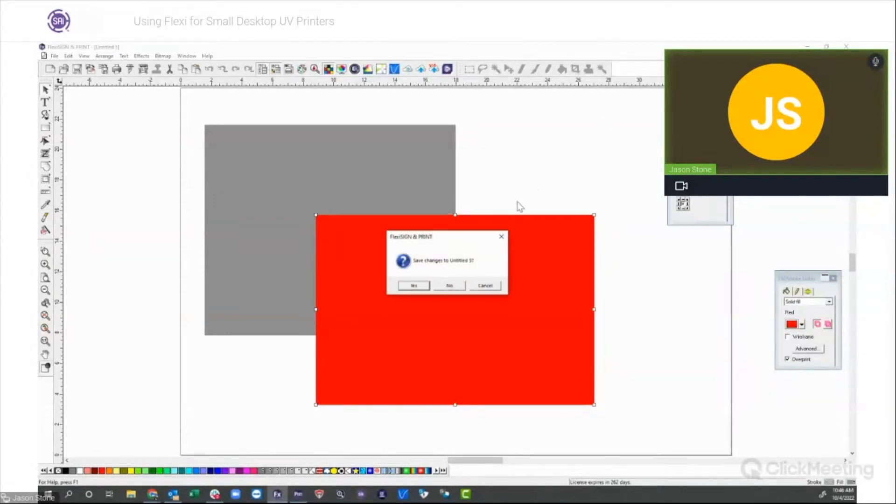
pyautogui.click(456, 285)
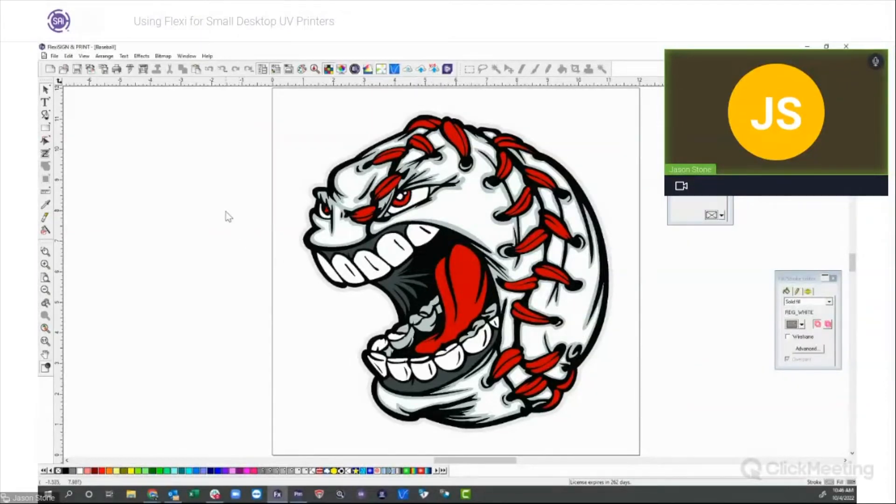
# - Undo the underbase applied to the baseball artwork and clear the selection
pyautogui.hotkey('ctrl', 'a')
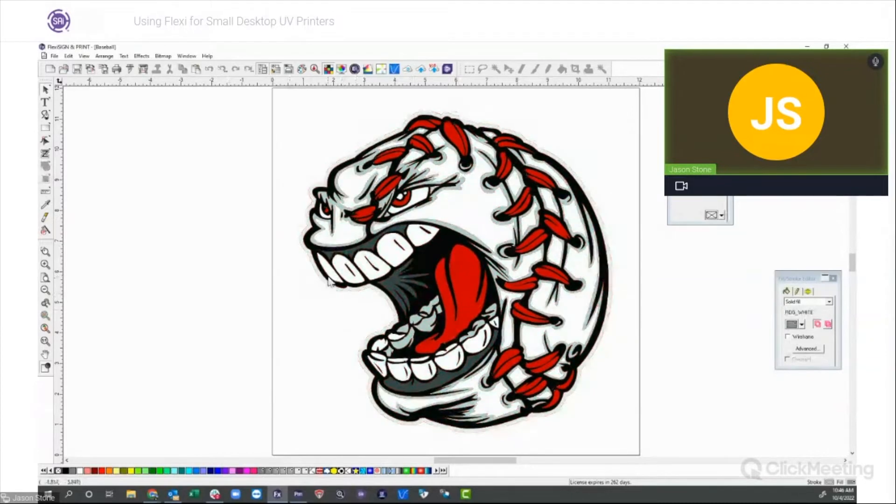
pyautogui.click(254, 240)
pyautogui.click(210, 70)
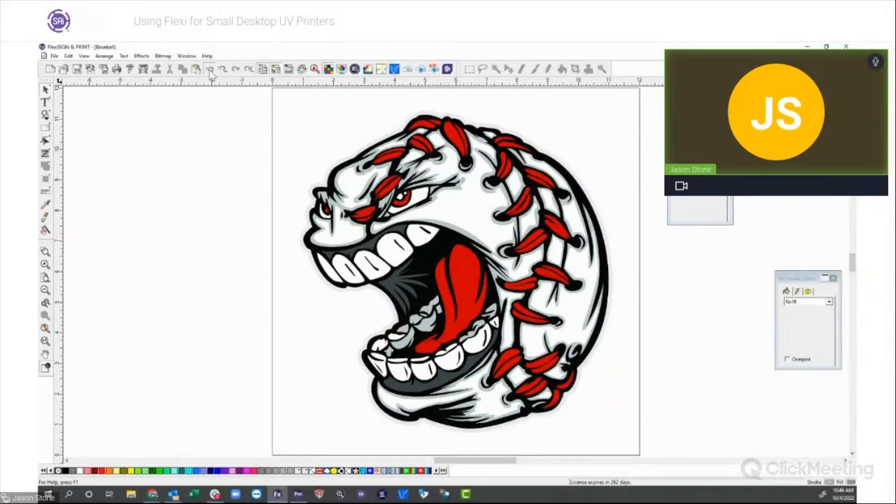
pyautogui.click(245, 184)
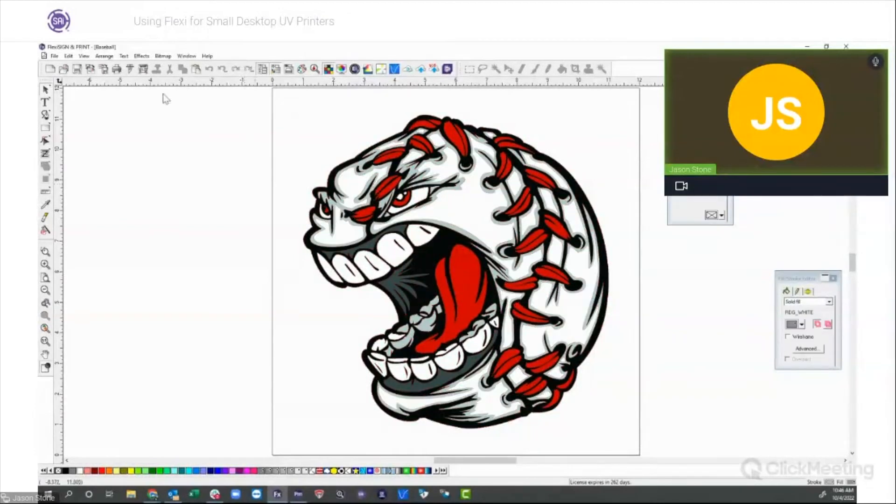
# - Apply a variable underbase to the whole baseball artwork
pyautogui.click(329, 176)
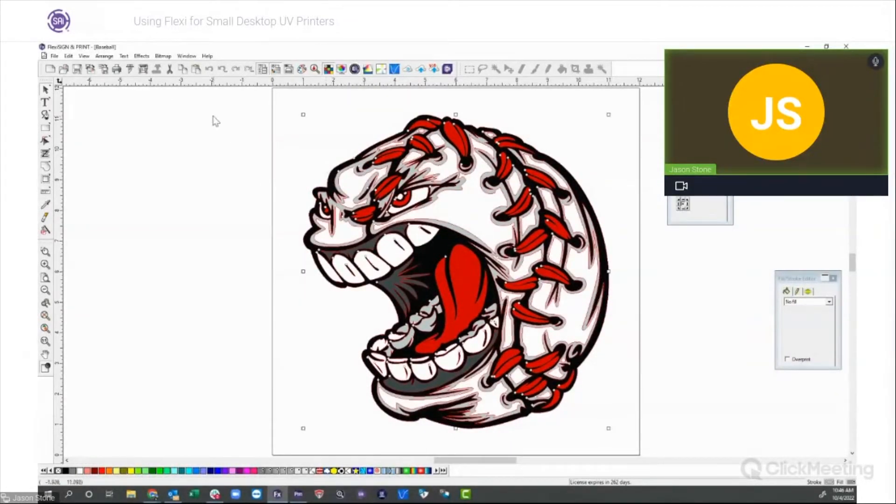
pyautogui.click(141, 56)
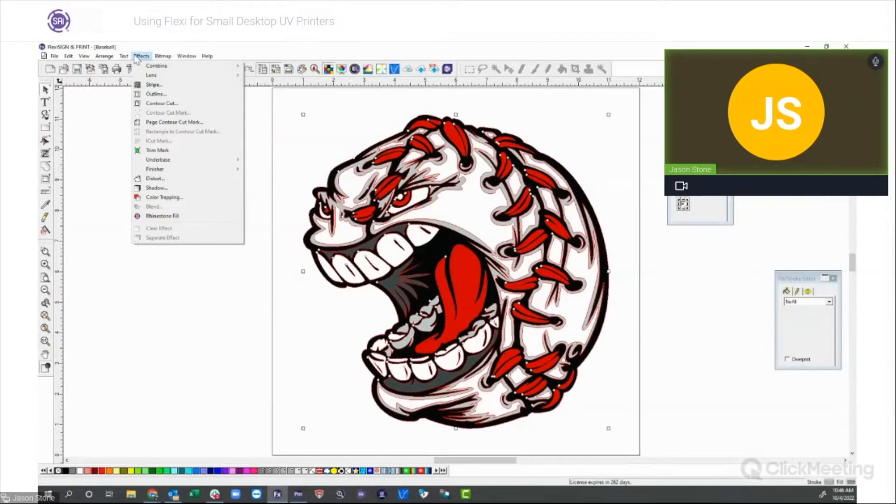
pyautogui.moveTo(187, 161)
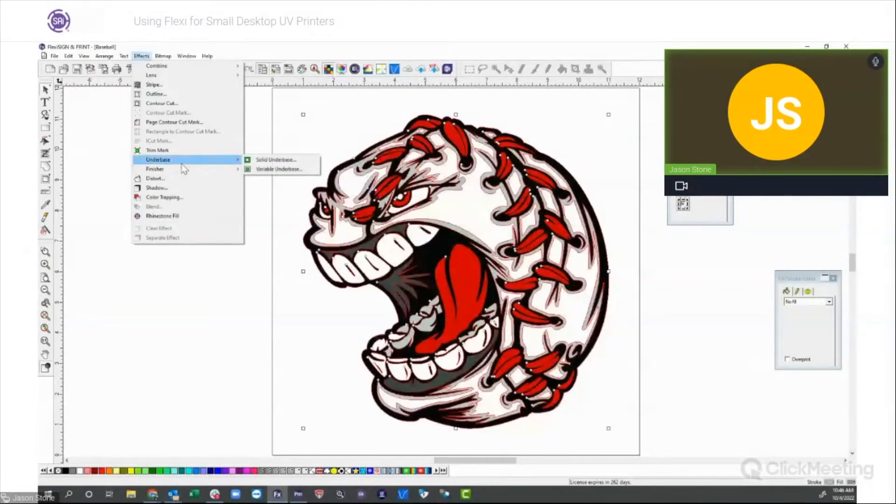
pyautogui.click(256, 170)
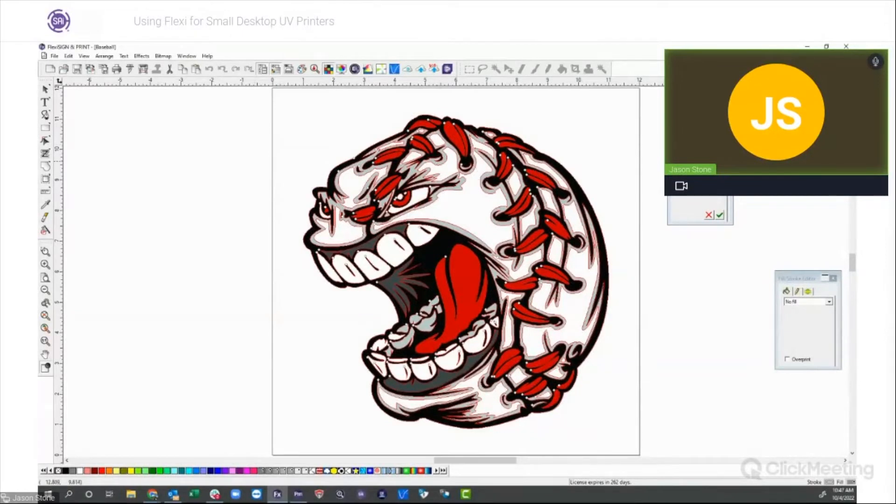
pyautogui.click(719, 216)
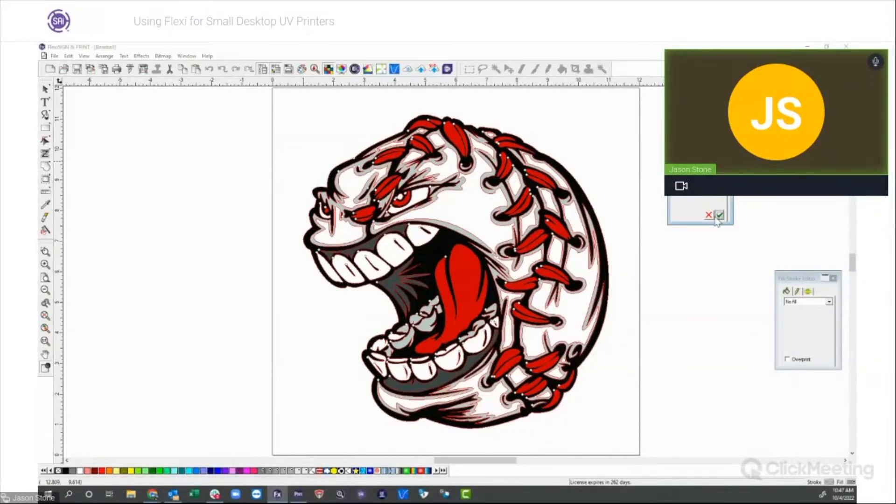
# - Separate the variable underbase from the baseball, shifting the artwork aside and the underbase clear of it for inspection
pyautogui.rightClick(329, 187)
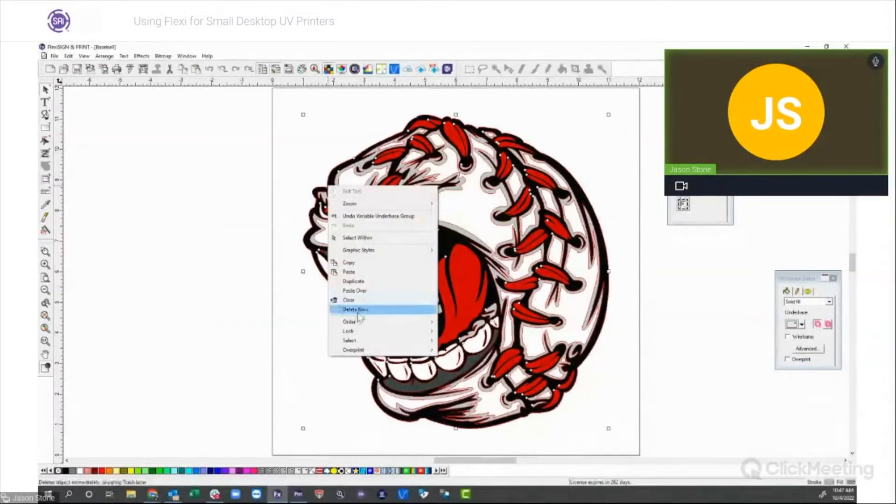
pyautogui.click(142, 56)
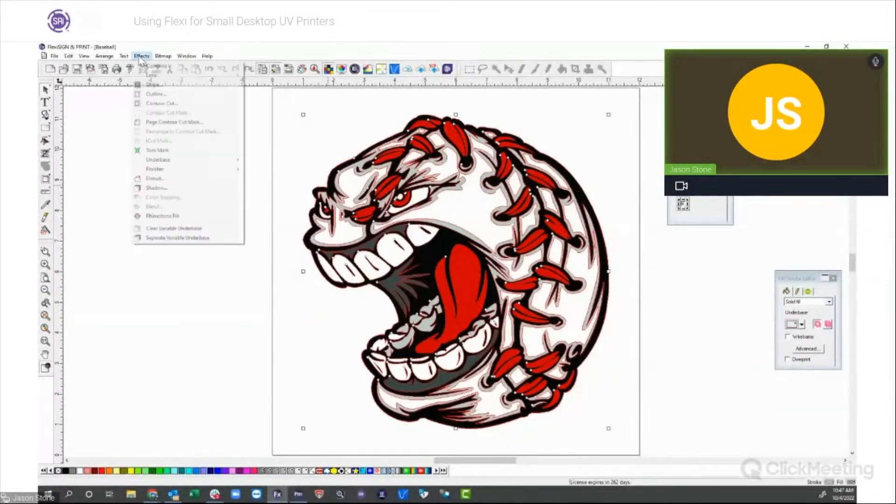
pyautogui.click(183, 239)
pyautogui.moveTo(335, 190); pyautogui.dragTo(468, 221)
pyautogui.moveTo(405, 185); pyautogui.dragTo(195, 172)
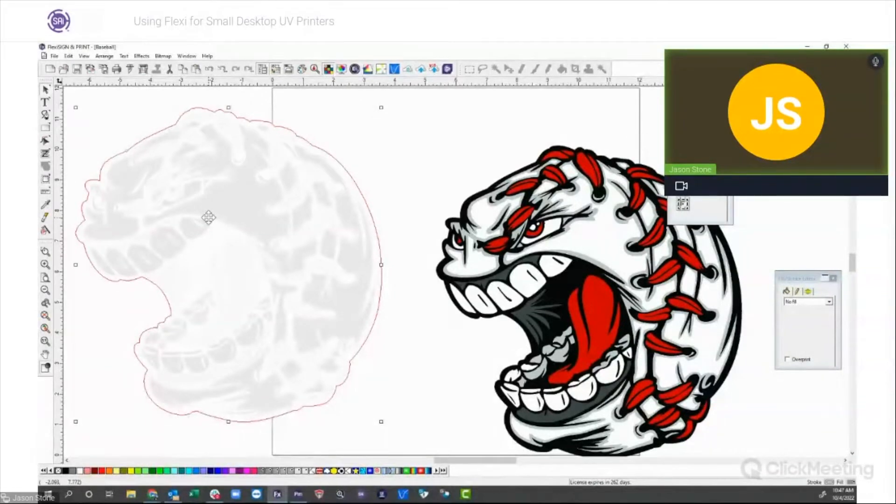
# - Delete the separated variable underbase and move the baseball back to its original place on the page
pyautogui.click(382, 122)
pyautogui.click(314, 176)
pyautogui.press('Delete')
pyautogui.click(477, 222)
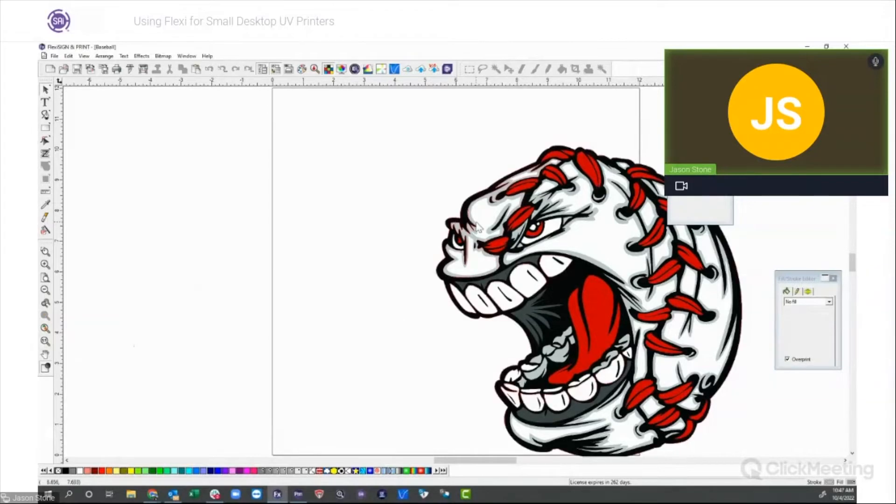
pyautogui.moveTo(477, 227); pyautogui.dragTo(341, 197)
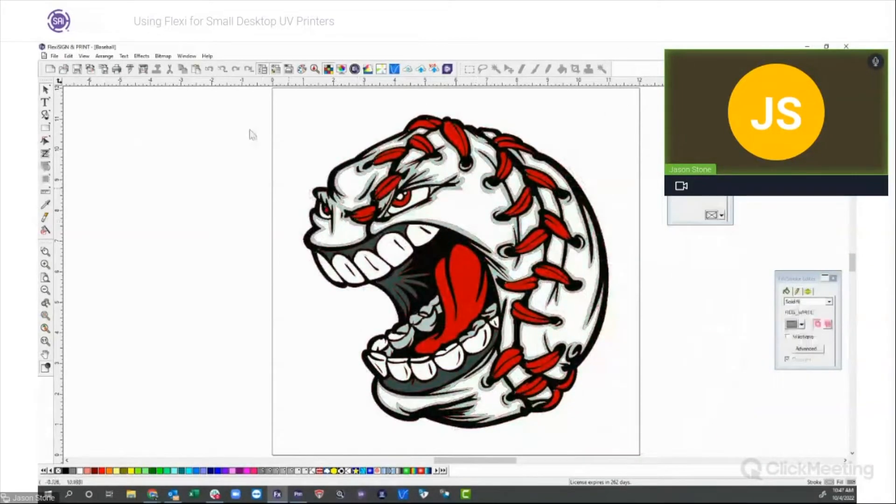
# - Apply a solid underbase to the whole baseball artwork
pyautogui.click(139, 57)
pyautogui.moveTo(234, 159)
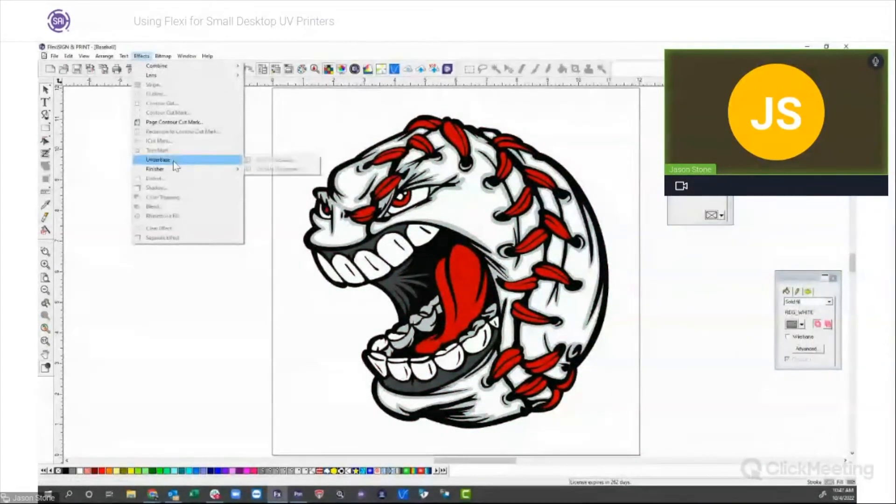
pyautogui.click(261, 159)
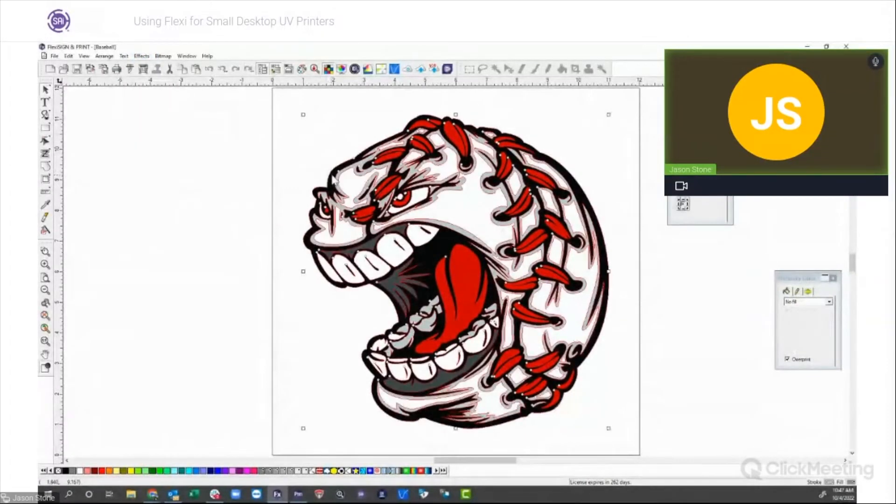
pyautogui.click(141, 56)
pyautogui.moveTo(224, 160)
pyautogui.click(255, 160)
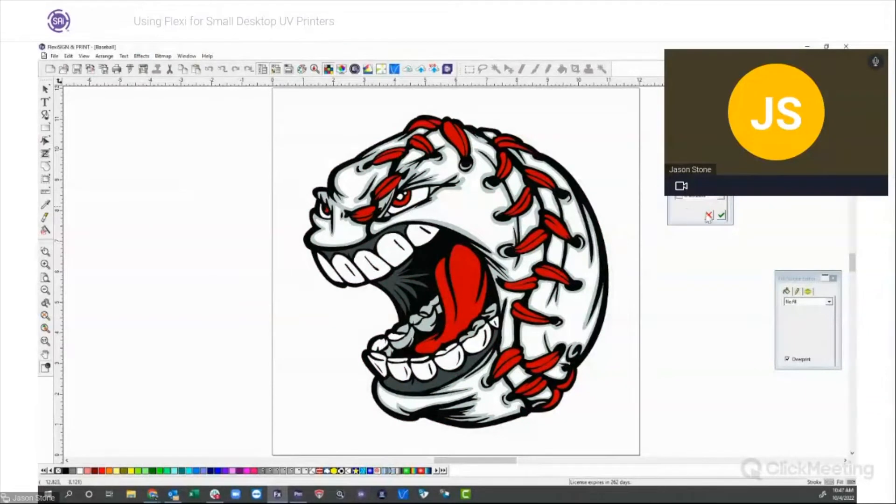
# - Separate the solid underbase from the baseball and move it away from the artwork, partly off the page
pyautogui.click(353, 186)
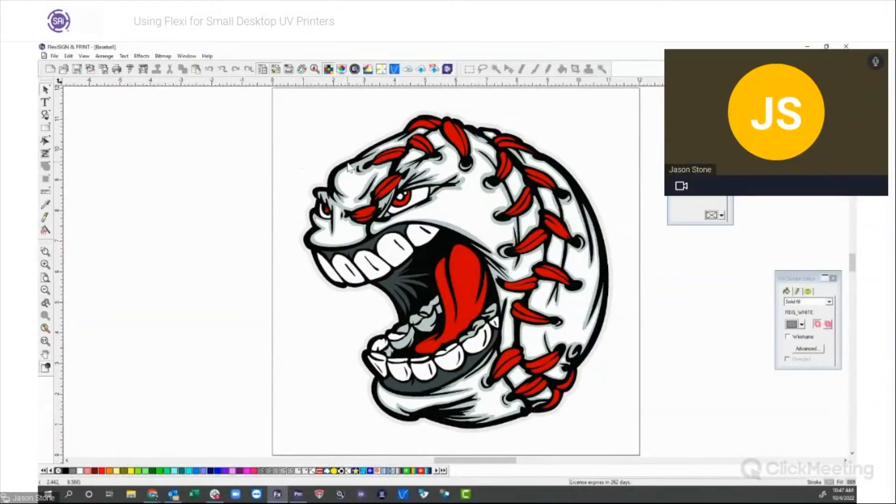
pyautogui.click(141, 56)
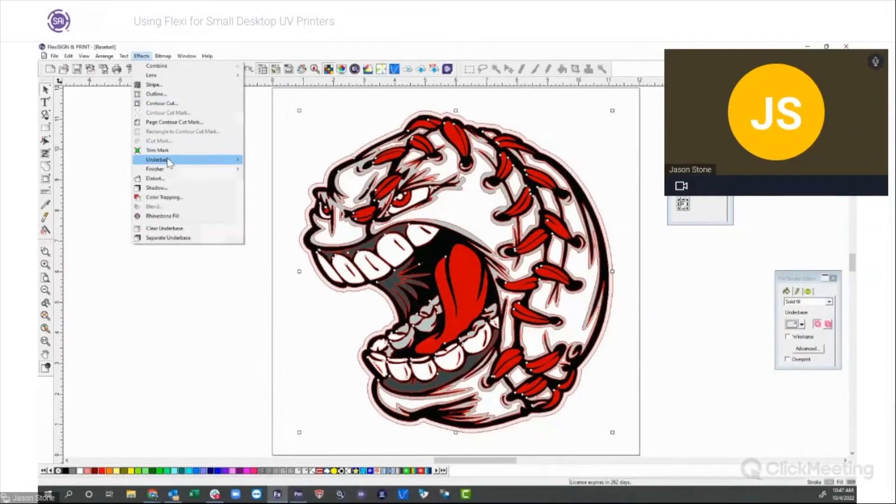
pyautogui.moveTo(168, 161)
pyautogui.press('Escape')
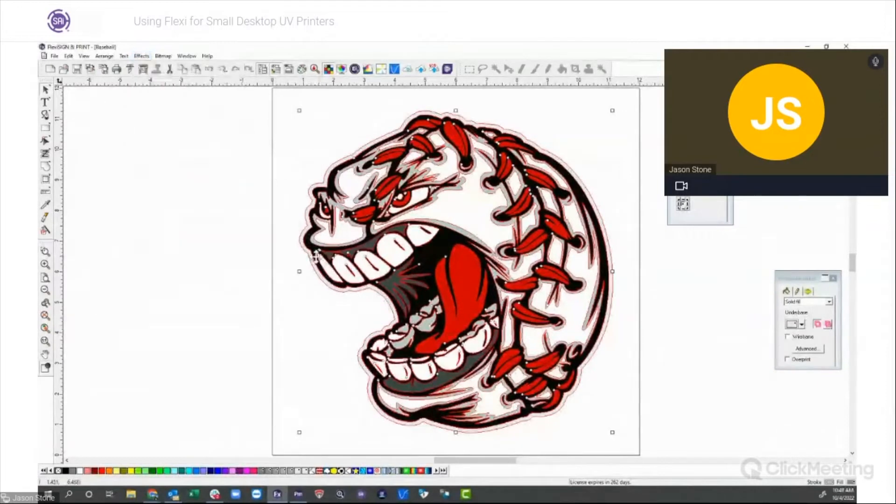
pyautogui.click(142, 56)
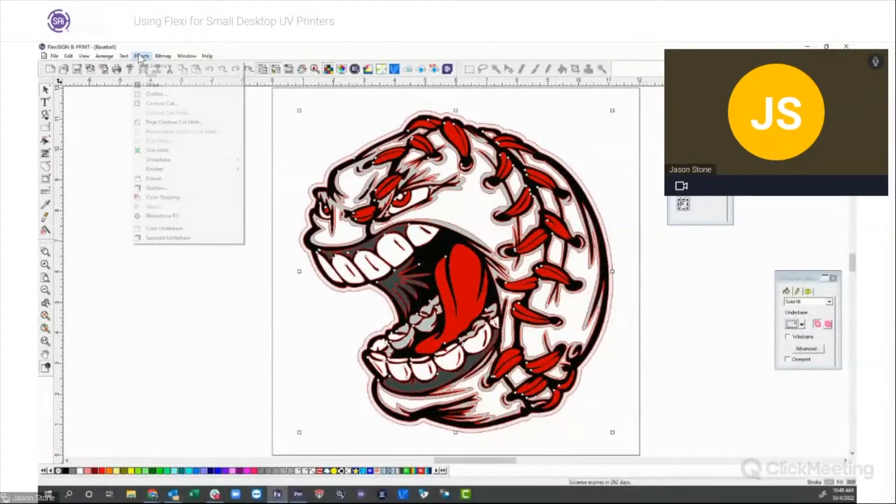
pyautogui.click(169, 237)
pyautogui.click(316, 190)
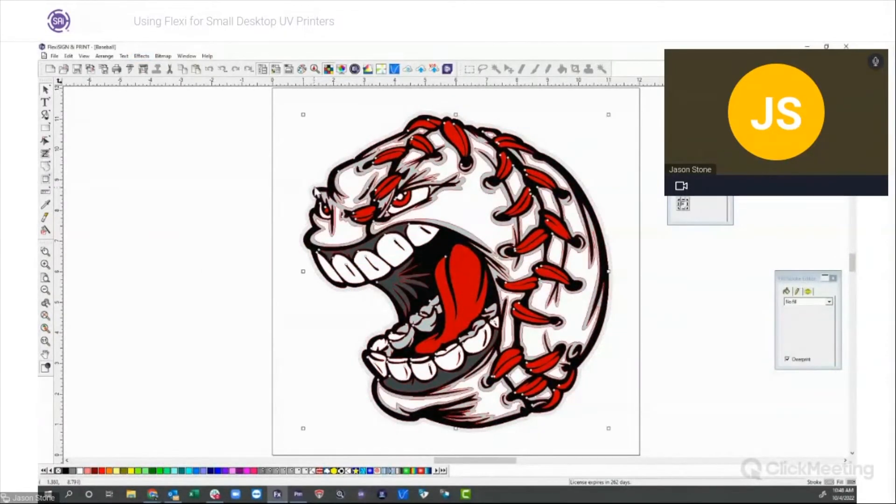
pyautogui.click(320, 187)
pyautogui.moveTo(320, 187); pyautogui.dragTo(135, 188)
pyautogui.moveTo(196, 197); pyautogui.dragTo(160, 204)
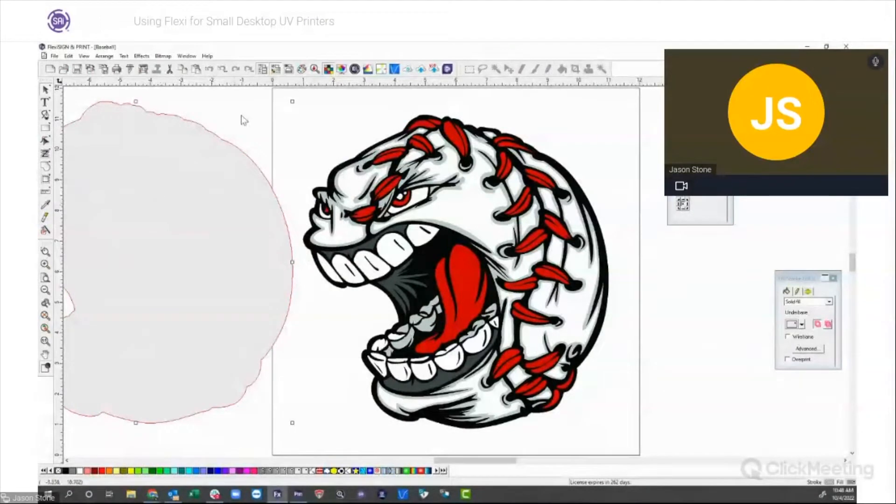
# - Undo the underbase moves and the separation so the solid underbase is grouped with the baseball again
pyautogui.click(210, 71)
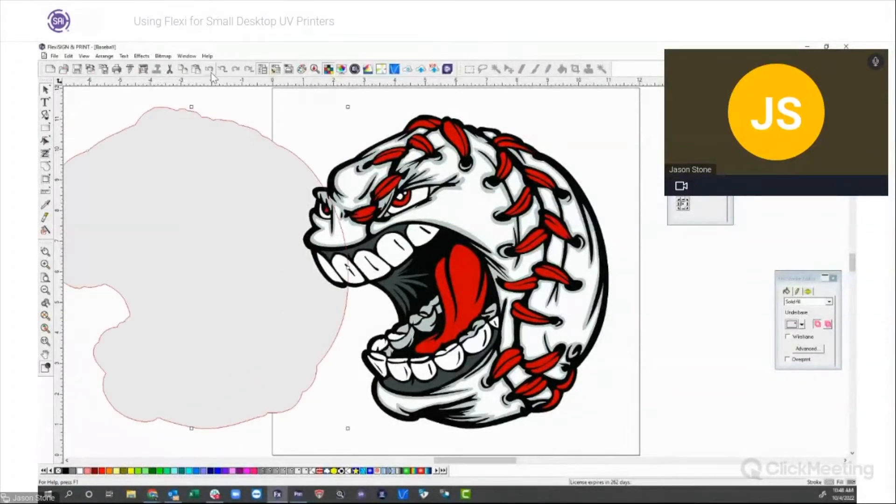
pyautogui.click(212, 71)
pyautogui.click(212, 71)
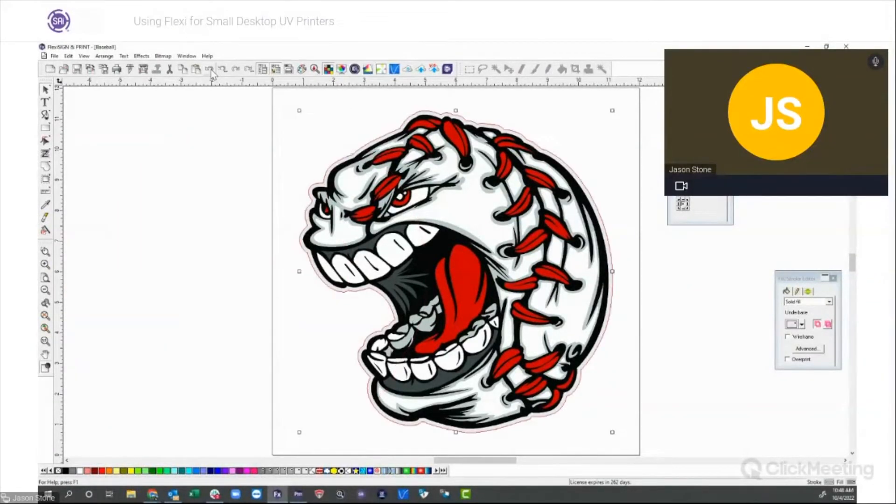
pyautogui.click(211, 69)
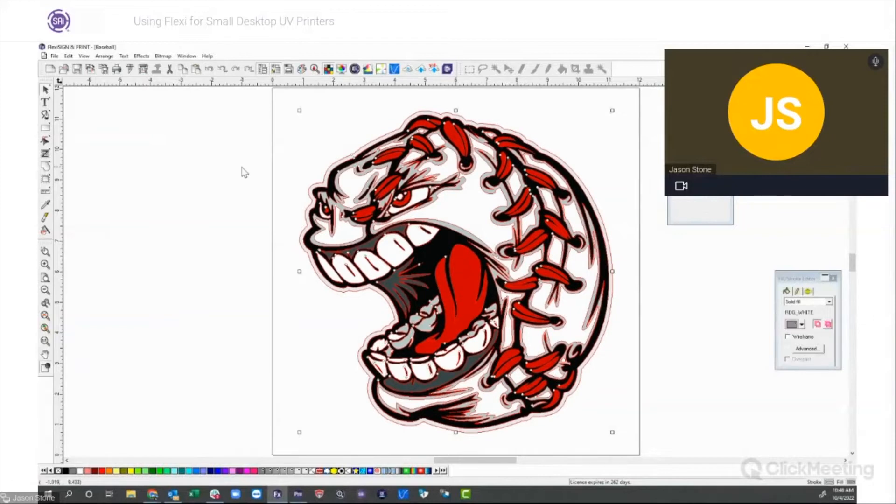
pyautogui.hotkey('ctrl', 'z')
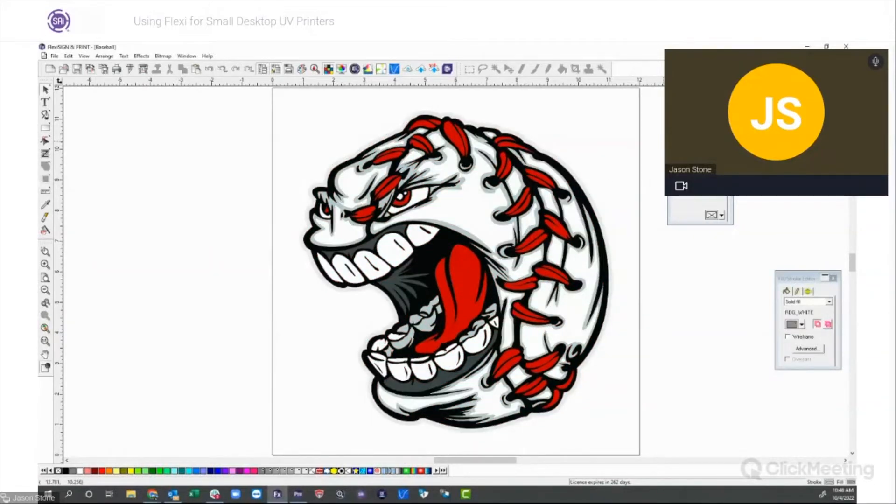
# - Select only the red tongue shape inside the grouped baseball artwork with the Select Within tool
pyautogui.moveTo(697, 134); pyautogui.dragTo(747, 122)
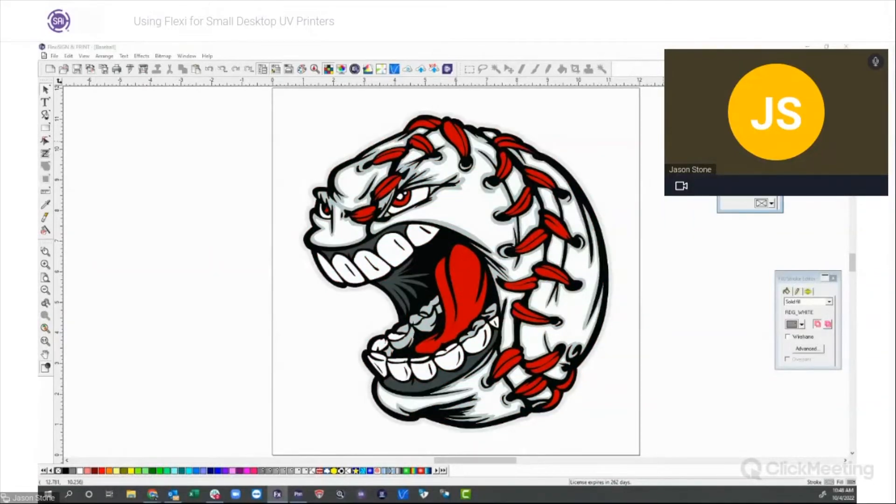
pyautogui.click(393, 156)
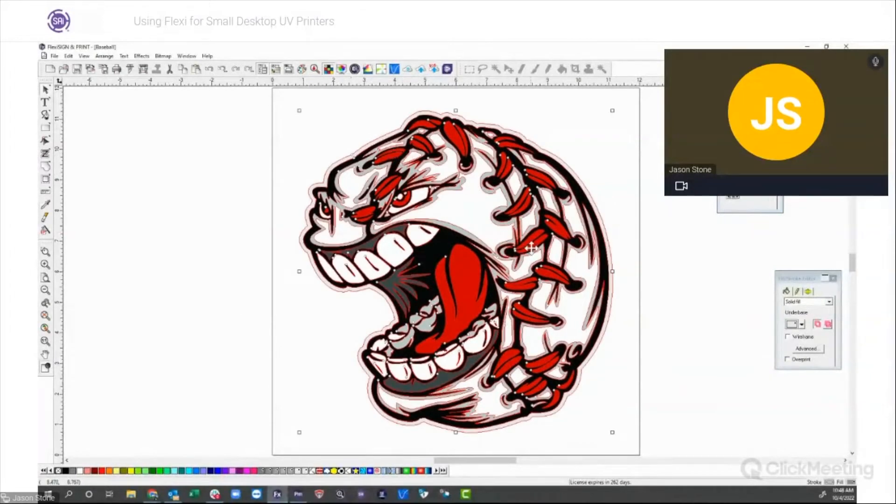
pyautogui.click(186, 162)
pyautogui.click(49, 92)
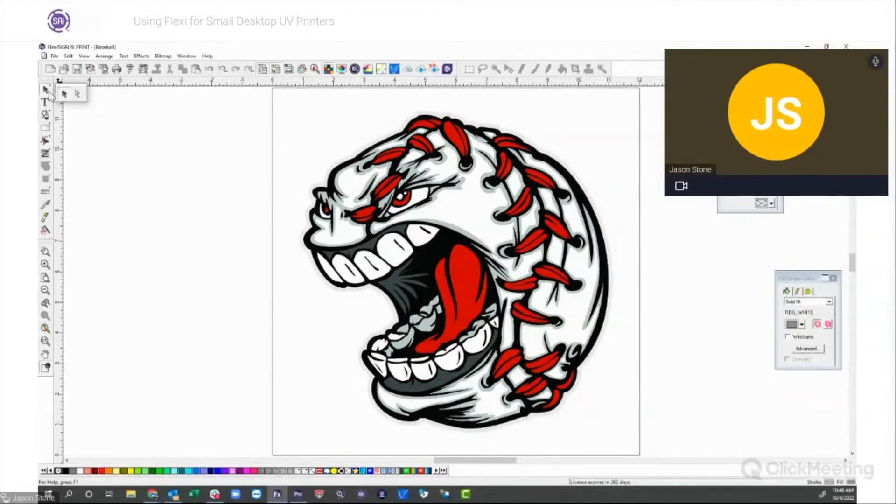
pyautogui.click(78, 95)
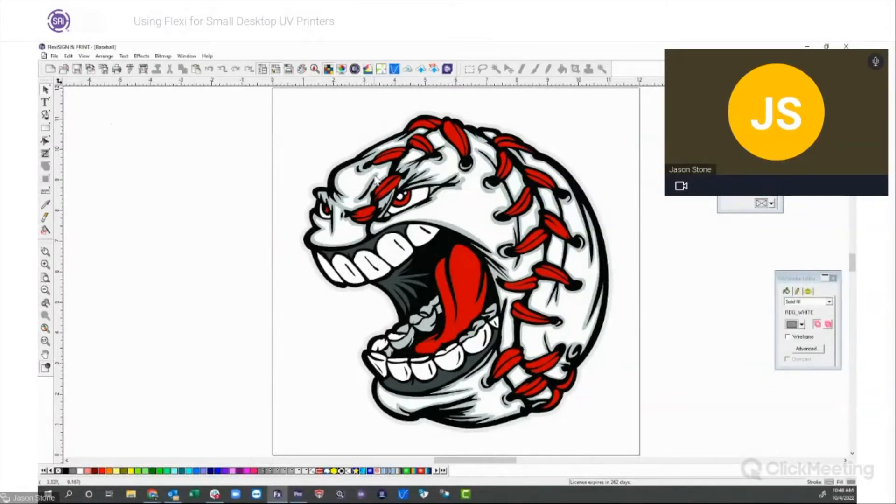
pyautogui.rightClick(238, 181)
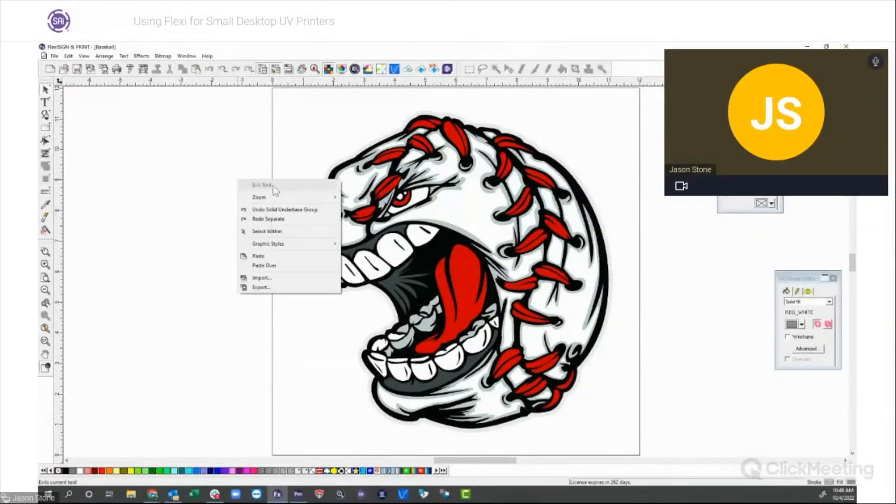
pyautogui.click(286, 232)
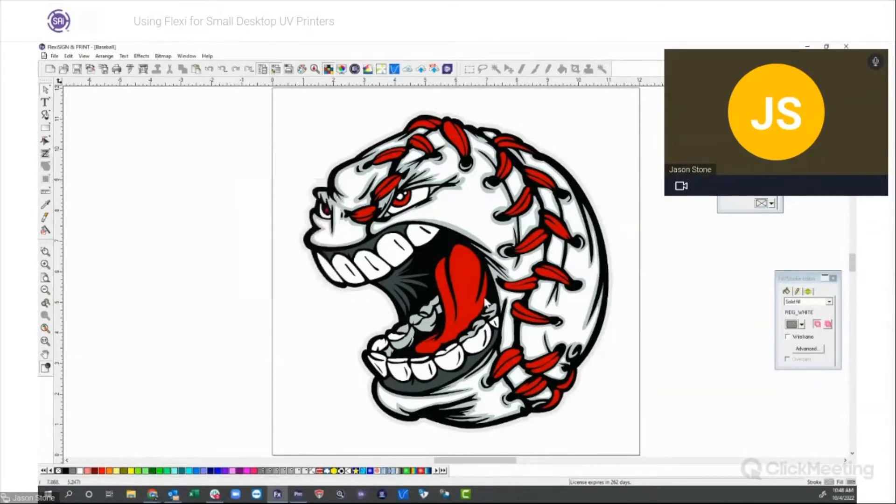
pyautogui.click(457, 296)
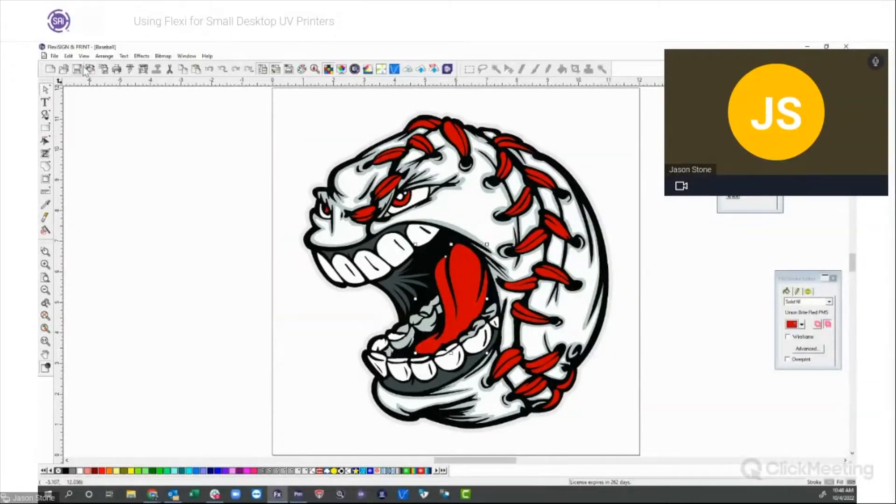
# - Select all objects in the same red as the tongue, leaving out the tongue and the larger eye
pyautogui.click(54, 56)
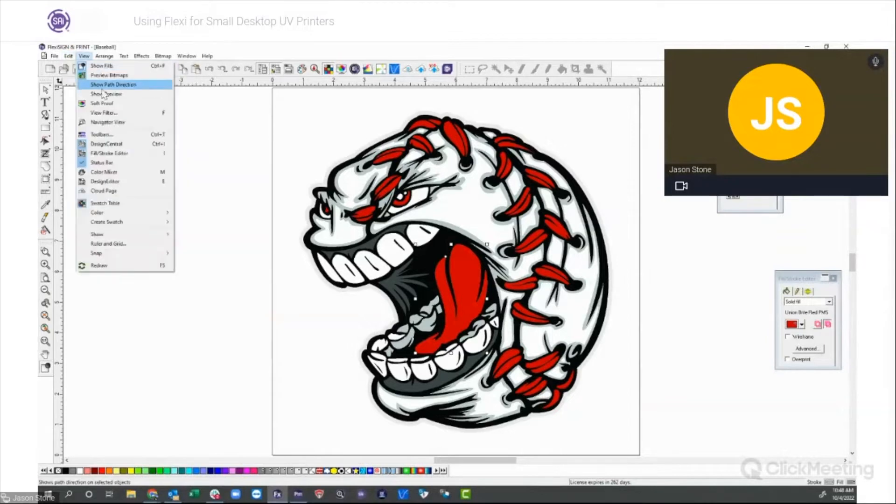
pyautogui.moveTo(65, 60)
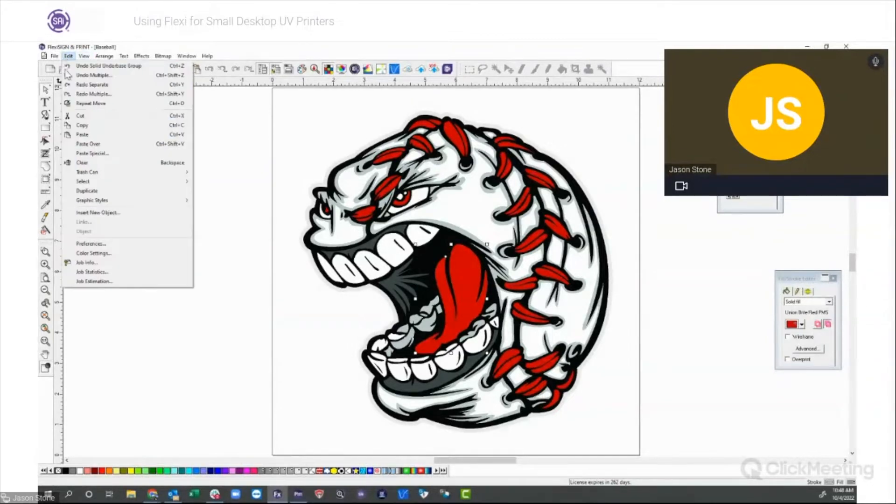
pyautogui.moveTo(108, 181)
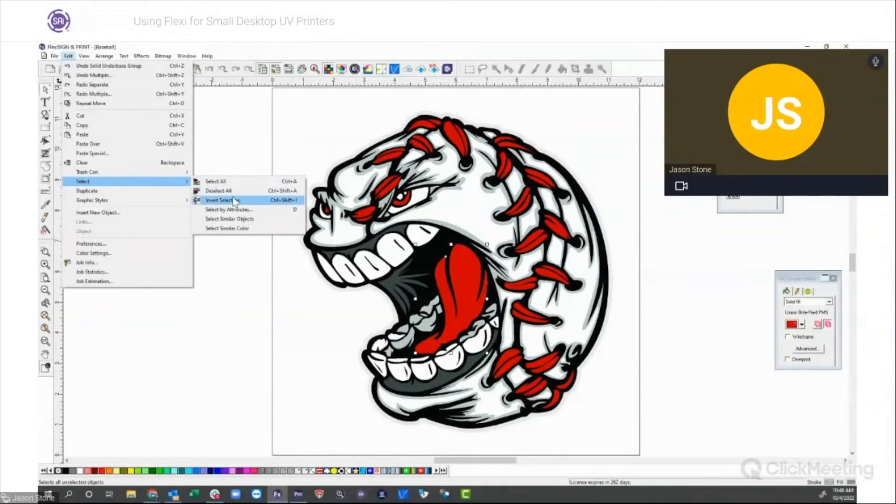
pyautogui.click(236, 228)
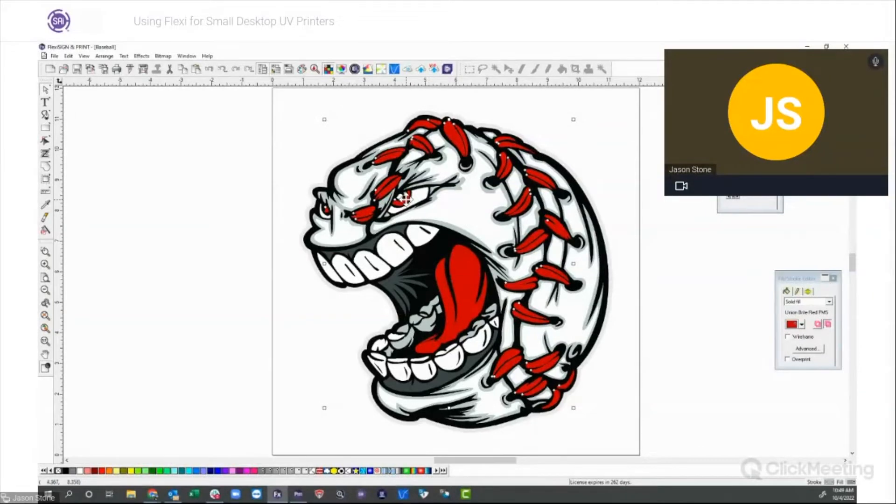
pyautogui.click(327, 213)
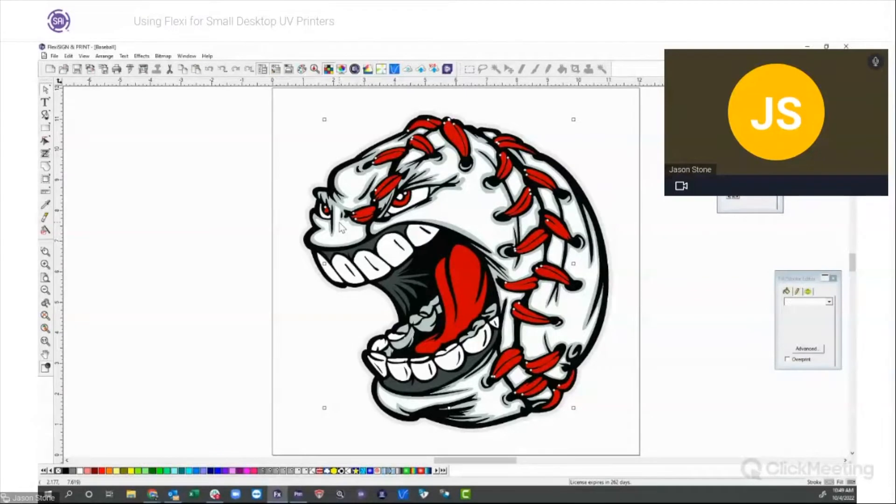
pyautogui.click(326, 211)
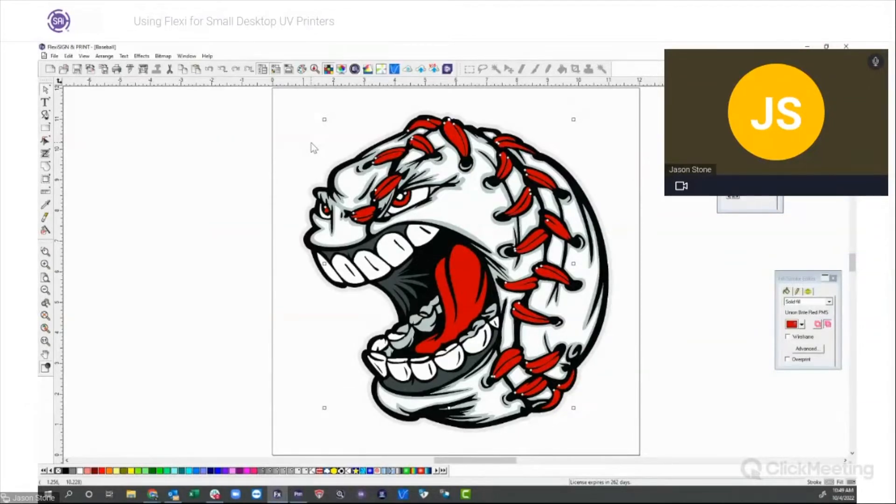
# - Apply a Shape Finisher to the selected red stitching on the baseball
pyautogui.click(141, 56)
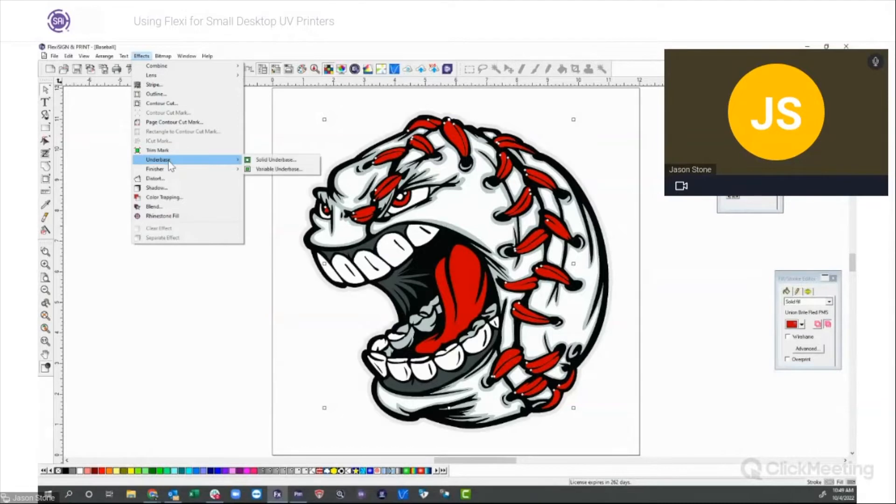
pyautogui.moveTo(170, 167)
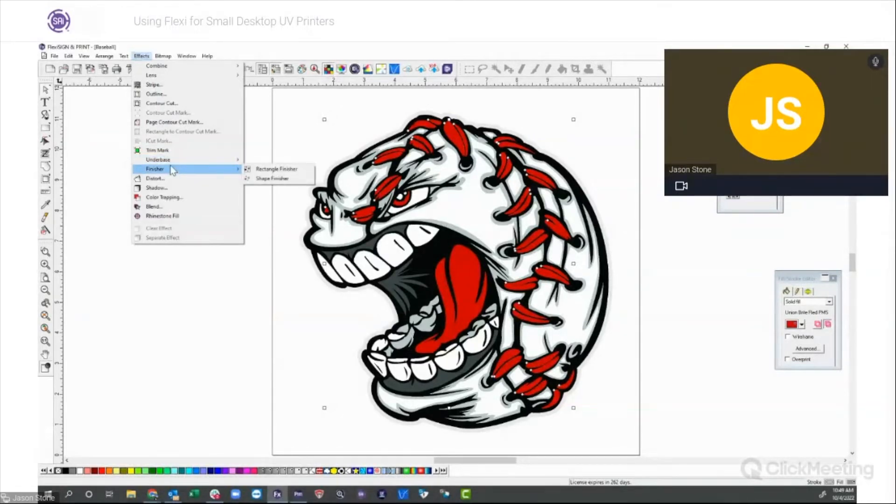
pyautogui.click(271, 181)
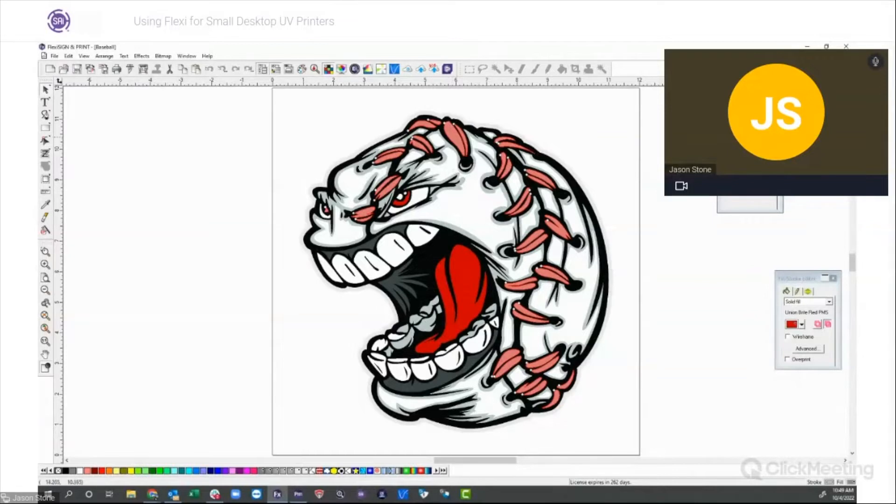
pyautogui.click(747, 138)
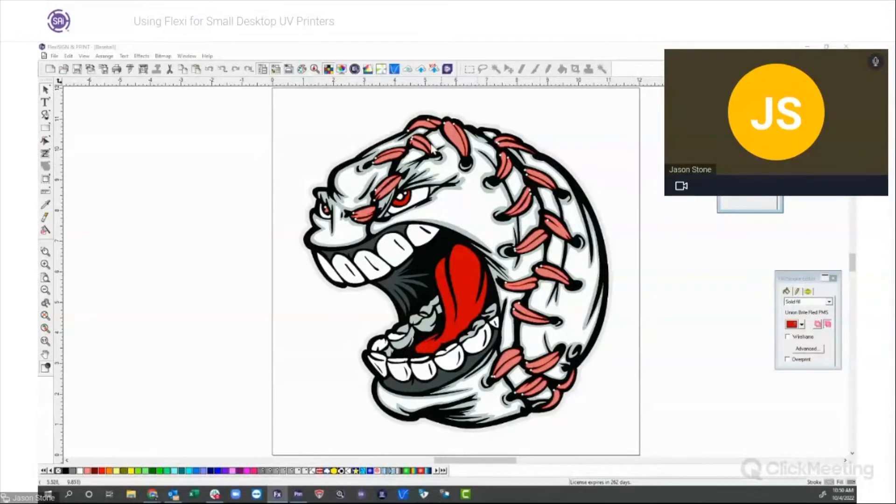
pyautogui.click(221, 123)
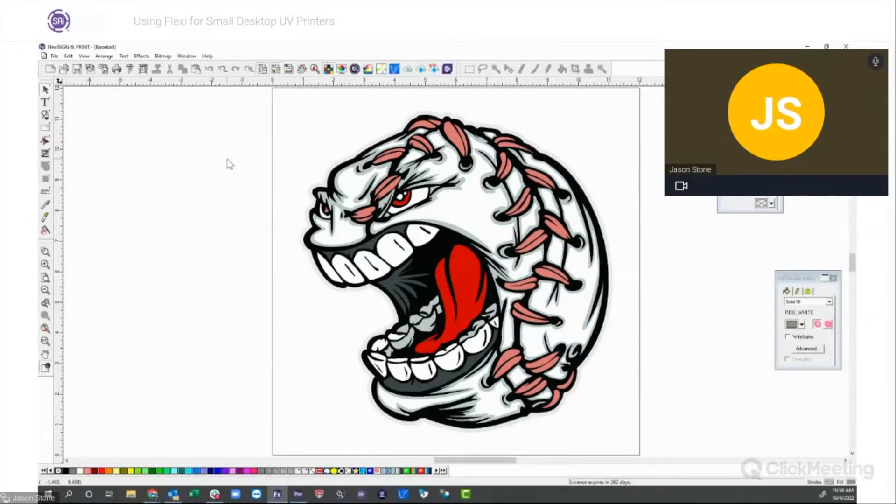
# - Open RIP and Print for the baseball artwork and choose the VersaUV LEF2-300@FILE printer
pyautogui.click(143, 74)
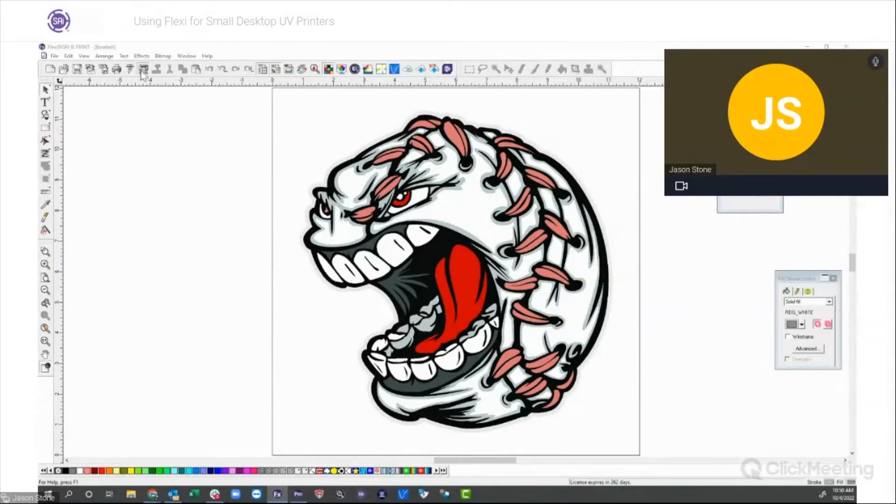
pyautogui.moveTo(405, 99); pyautogui.dragTo(308, 103)
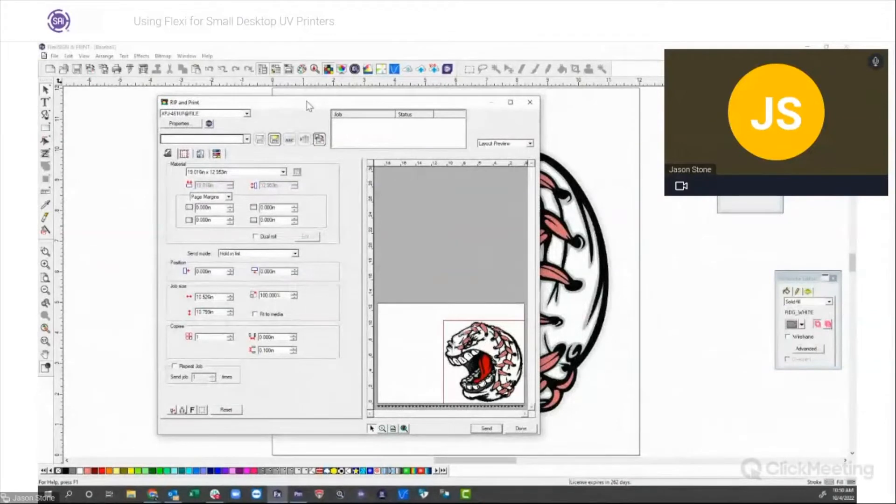
pyautogui.click(246, 114)
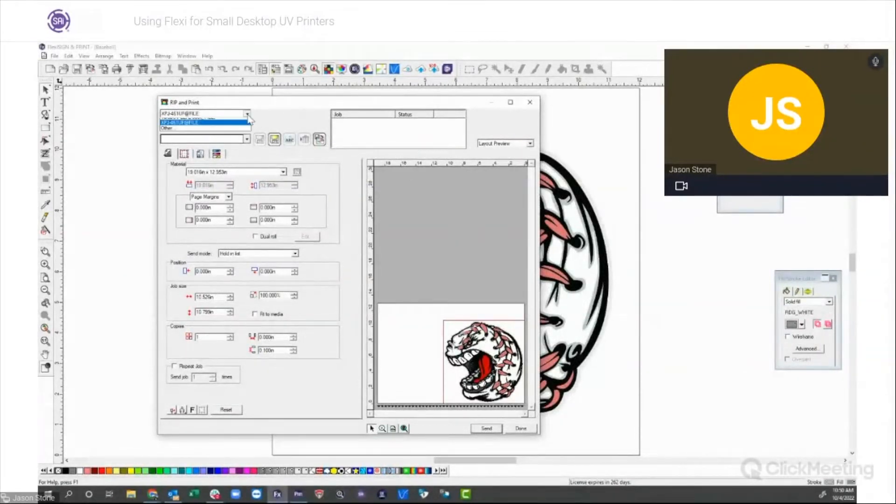
pyautogui.click(200, 122)
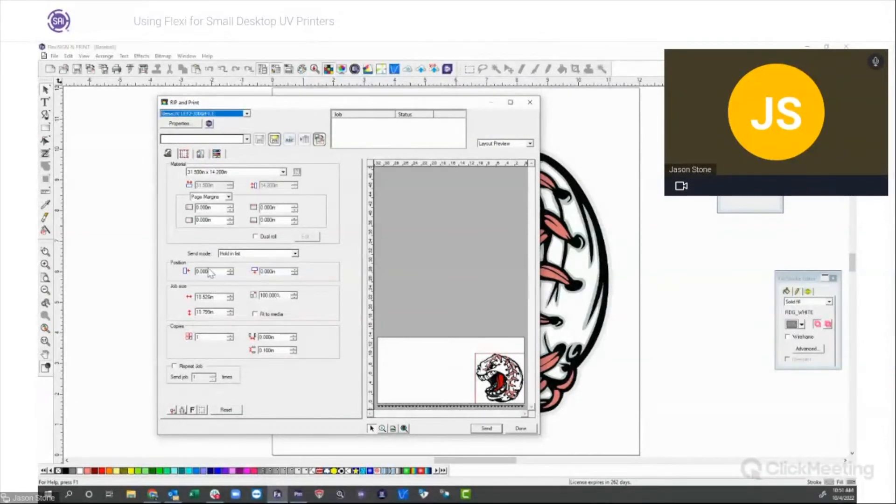
# - Set the print job's width to 6.117 in with proportional height
pyautogui.doubleClick(210, 297)
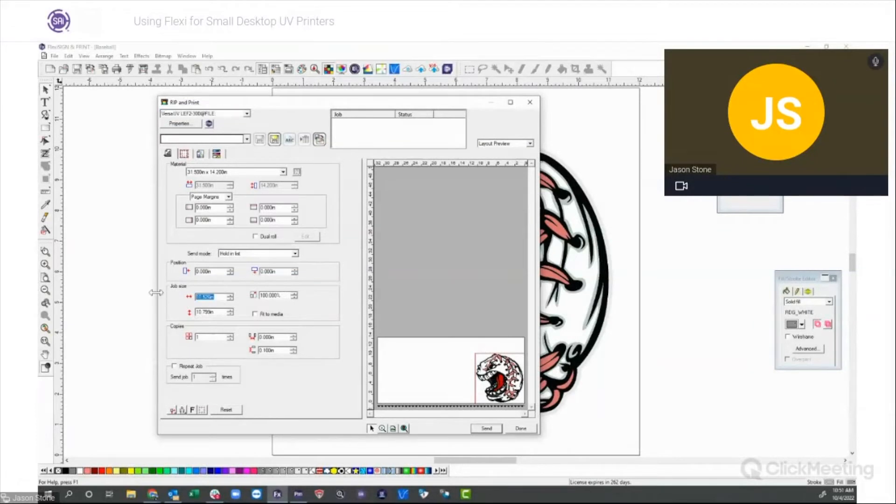
pyautogui.write('6.117')
pyautogui.press('Tab')
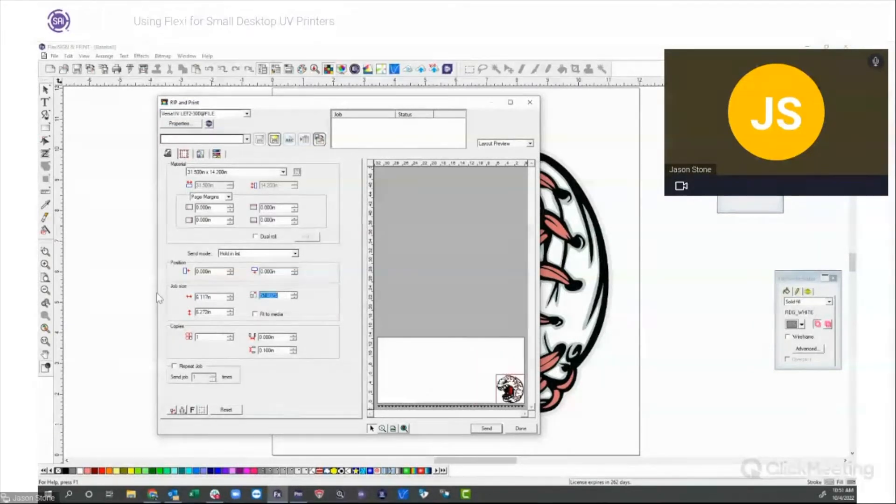
# - Raise the number of copies to 10 so the baseballs fill two rows on the printer bed
pyautogui.click(232, 335)
pyautogui.click(232, 335)
pyautogui.click(232, 335)
pyautogui.click(232, 335)
pyautogui.click(232, 335)
pyautogui.click(231, 335)
pyautogui.click(232, 335)
pyautogui.click(232, 335)
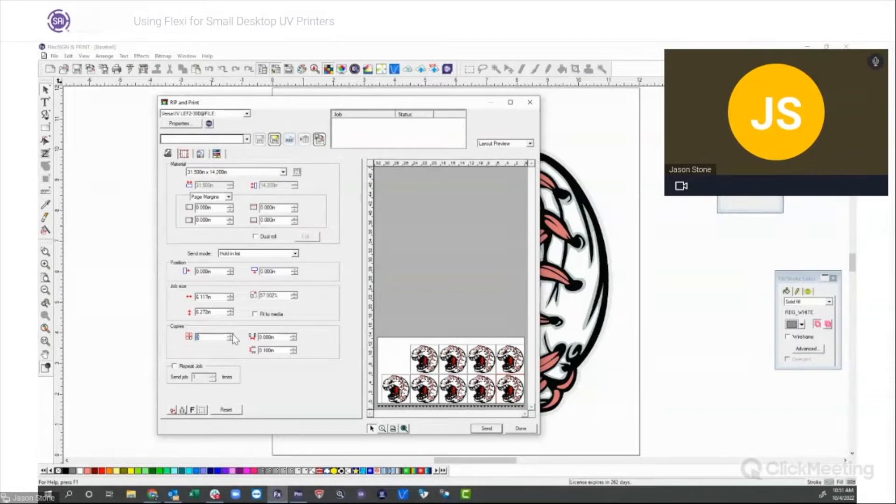
pyautogui.click(232, 334)
pyautogui.press('Tab')
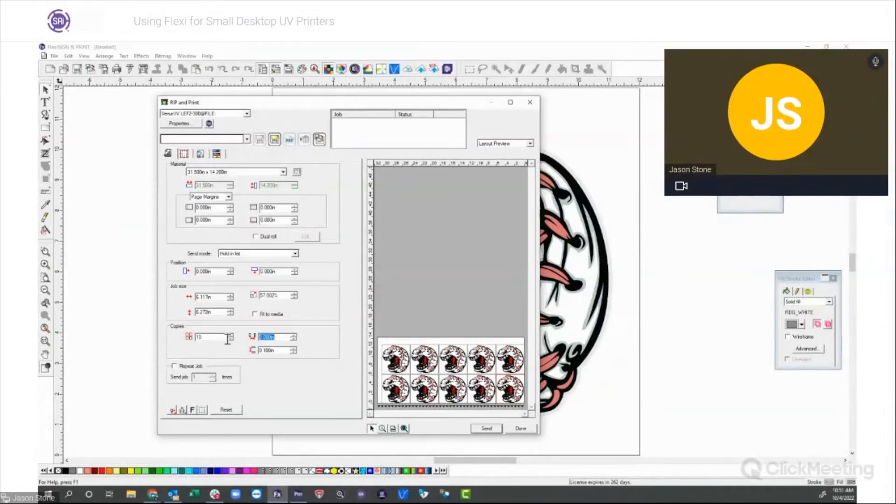
# - Set both the horizontal and vertical spacing between copies to 0.5 in and reduce the copies to 8
pyautogui.press('BackSpace')
pyautogui.write('0.5')
pyautogui.press('Tab')
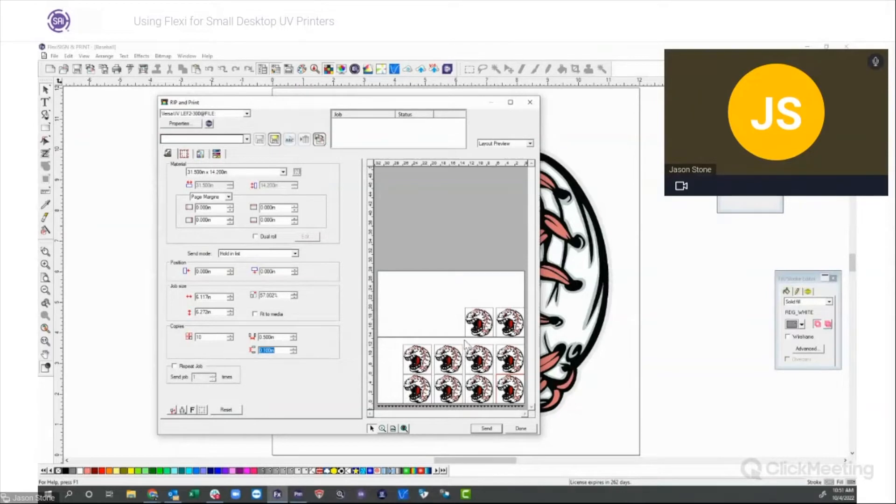
pyautogui.doubleClick(230, 340)
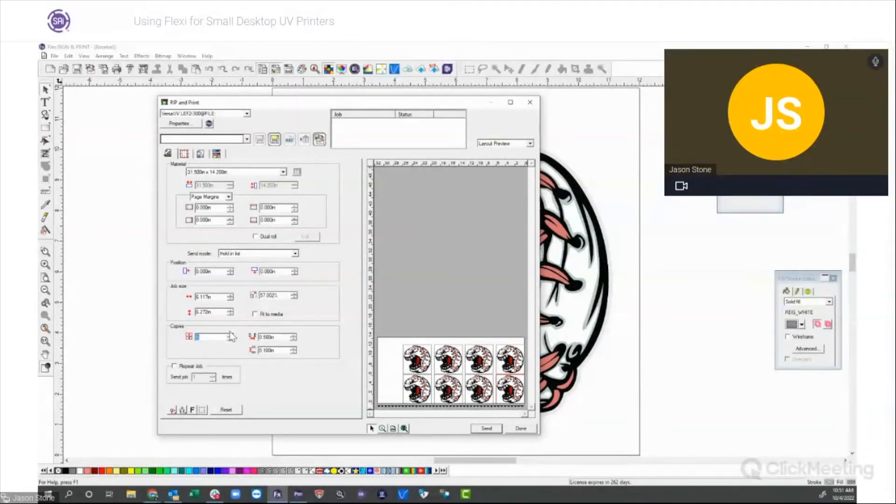
pyautogui.moveTo(278, 350); pyautogui.dragTo(252, 354)
pyautogui.write('.5')
pyautogui.press('Tab')
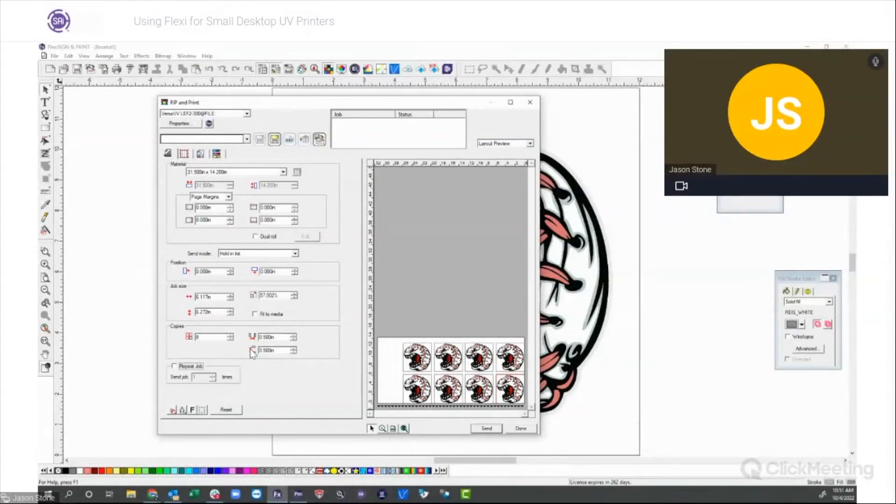
# - Reduce the job to 1 copy and set its scale to 100%
pyautogui.click(230, 340)
pyautogui.click(230, 340)
pyautogui.click(230, 339)
pyautogui.click(231, 339)
pyautogui.click(230, 339)
pyautogui.click(230, 339)
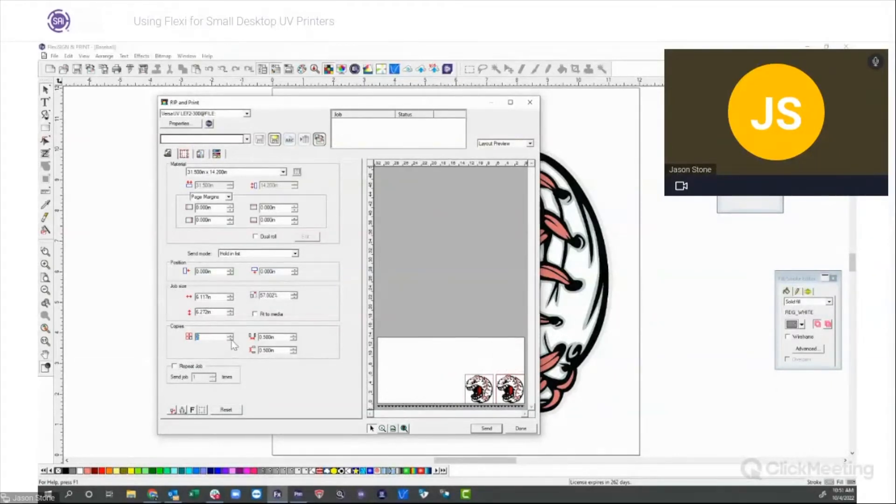
pyautogui.click(230, 339)
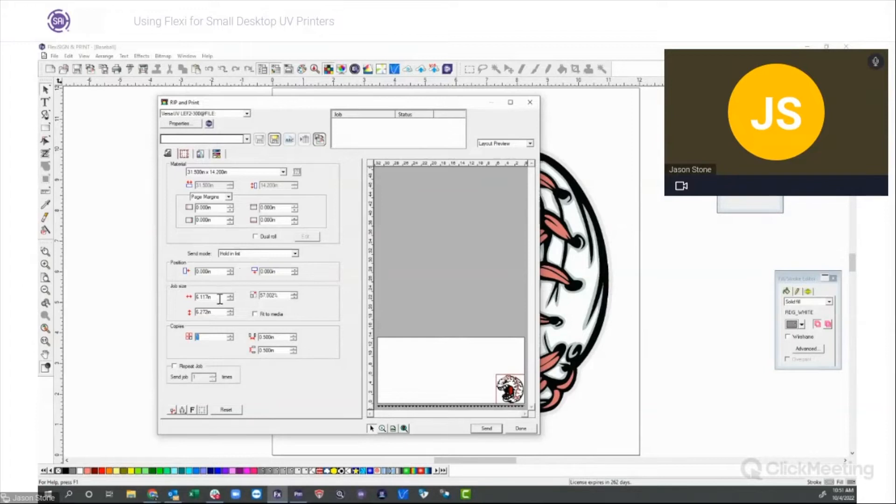
pyautogui.doubleClick(282, 296)
pyautogui.write('100')
pyautogui.press('Tab')
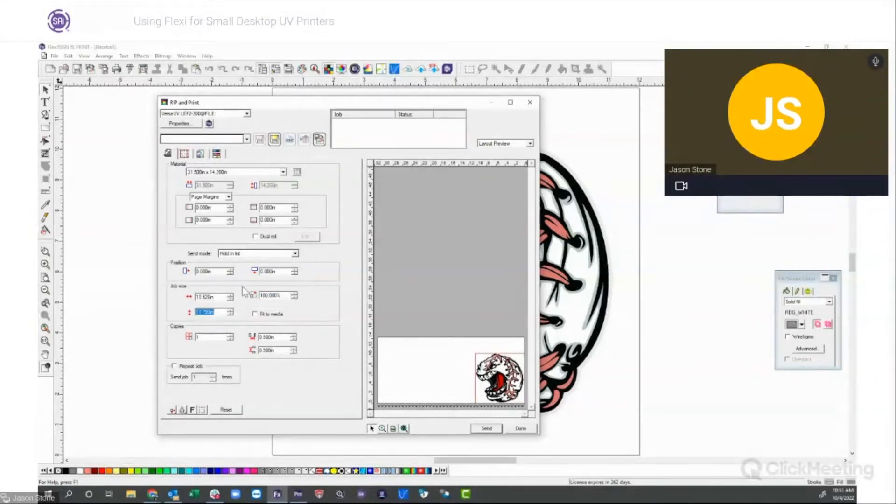
# - Set the job's output color mode to CMYKGlGlW Layers (2 bit)
pyautogui.click(200, 154)
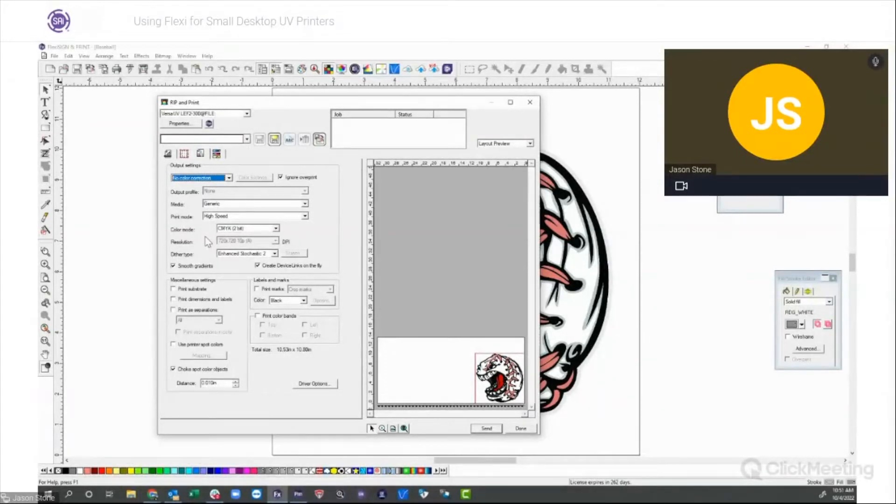
pyautogui.click(276, 229)
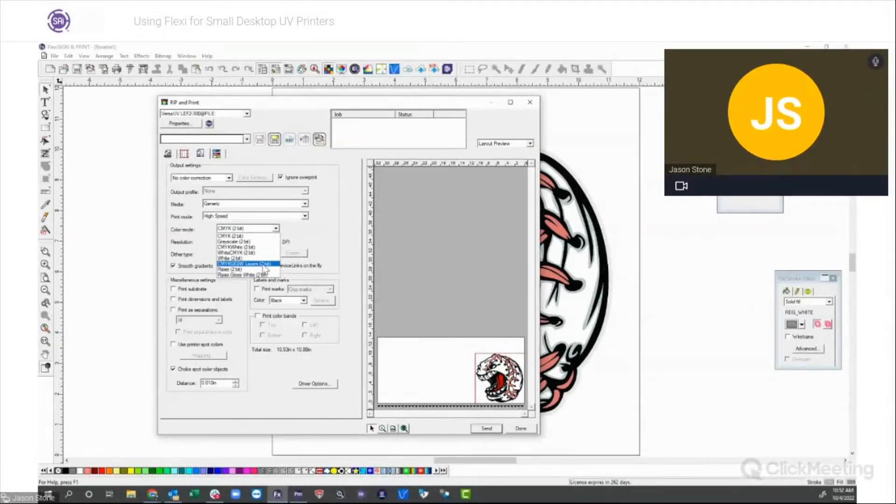
pyautogui.click(264, 264)
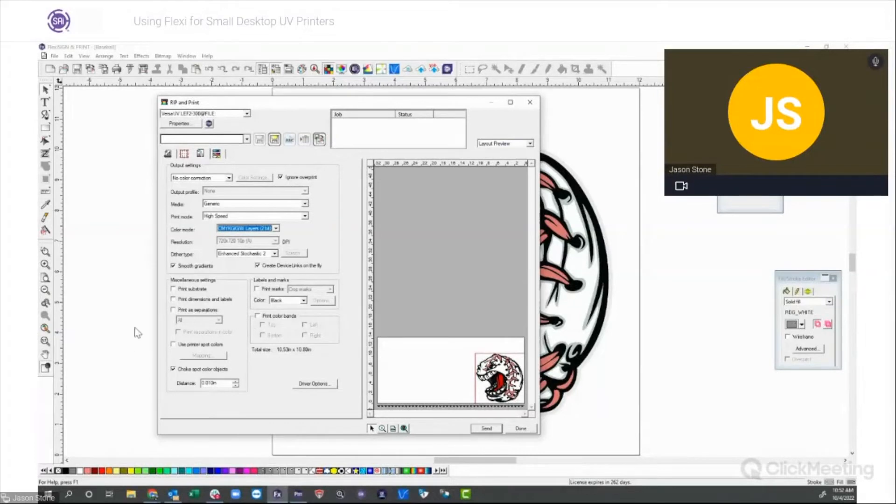
# - Enable printer spot colors for the job and map the Underbase drawing color to White in the spot color mapping
pyautogui.click(174, 345)
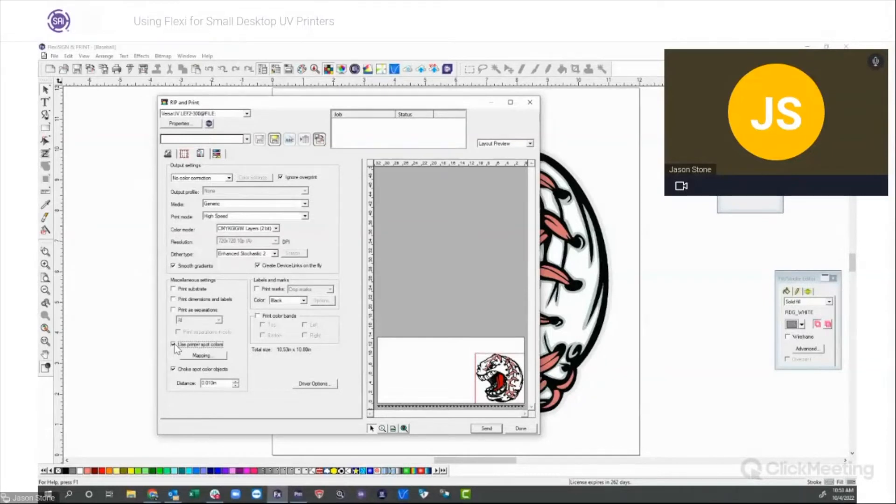
pyautogui.click(202, 356)
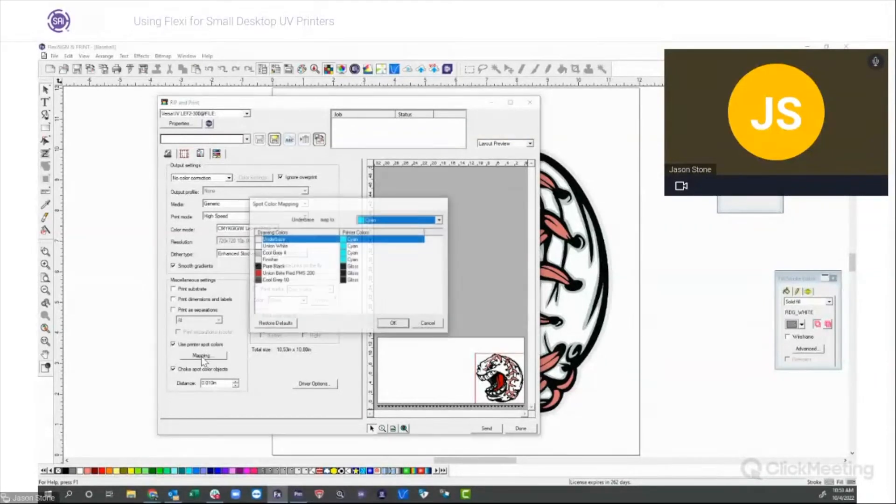
pyautogui.moveTo(353, 202); pyautogui.dragTo(293, 167)
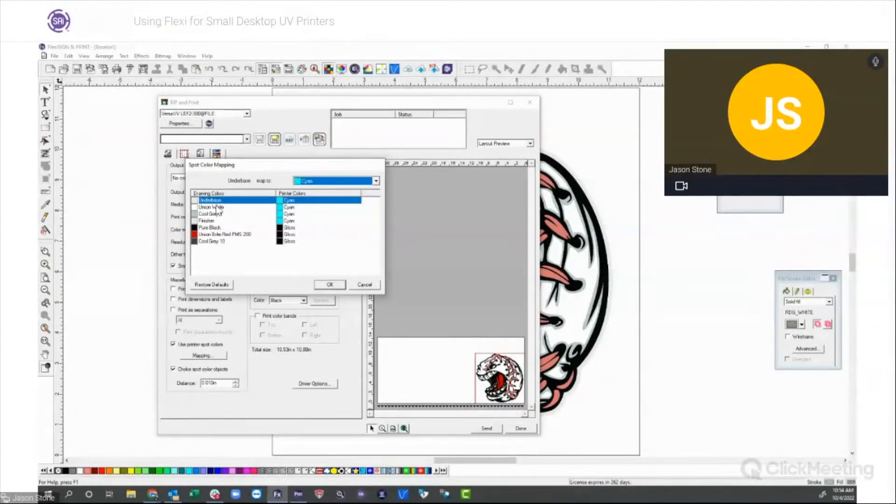
pyautogui.click(376, 181)
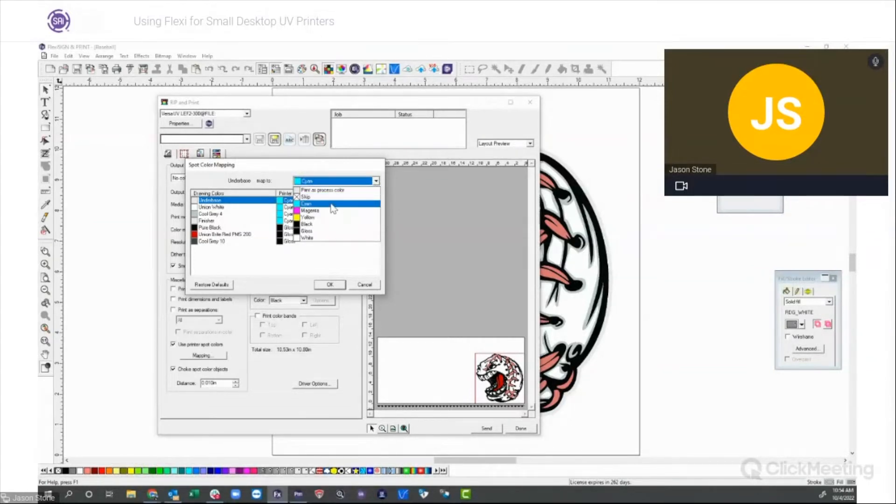
pyautogui.click(335, 239)
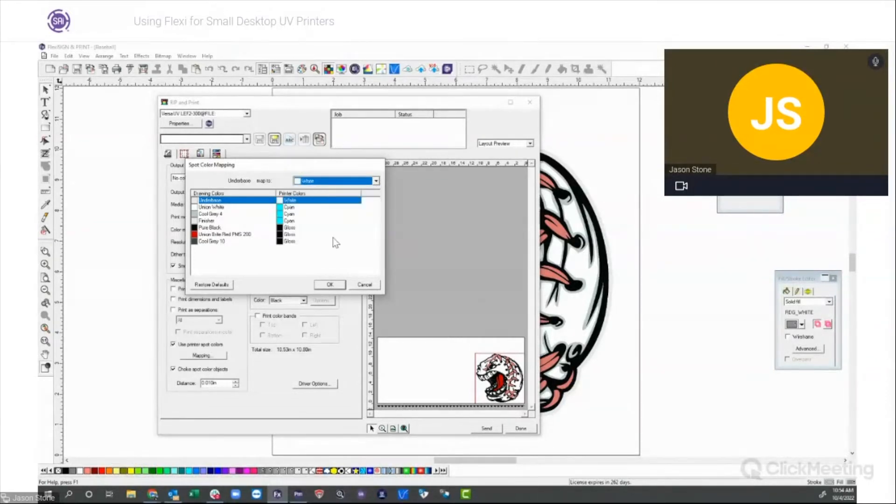
# - Map the Union White drawing color to Print as process color
pyautogui.click(217, 208)
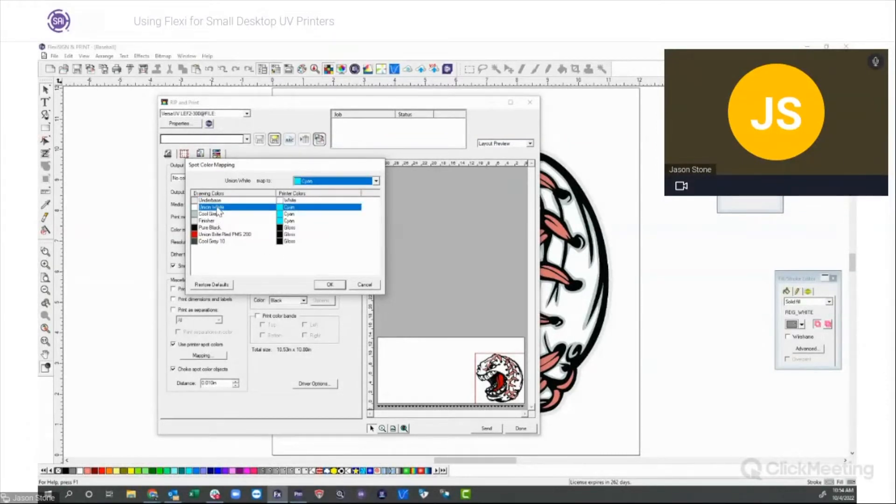
pyautogui.click(375, 181)
pyautogui.click(364, 189)
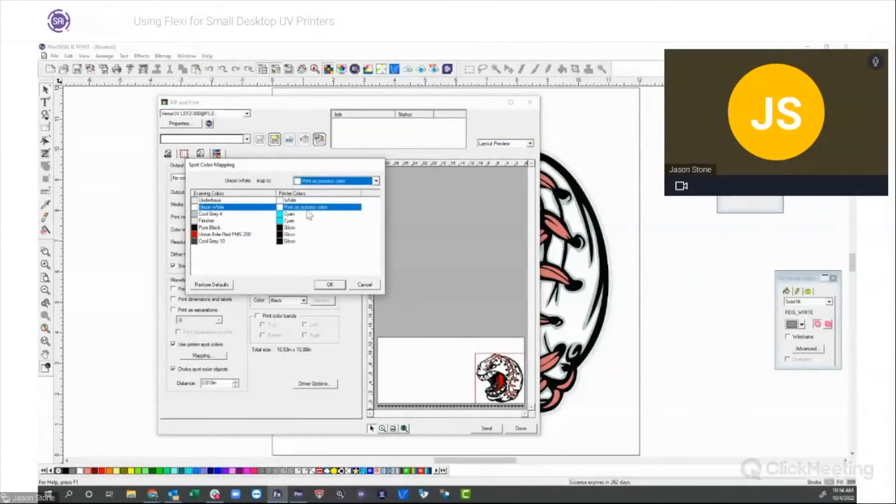
# - Map the Cool Grey 4 drawing color to Print as process color in the spot color mapping
pyautogui.click(289, 214)
pyautogui.click(376, 181)
pyautogui.click(371, 191)
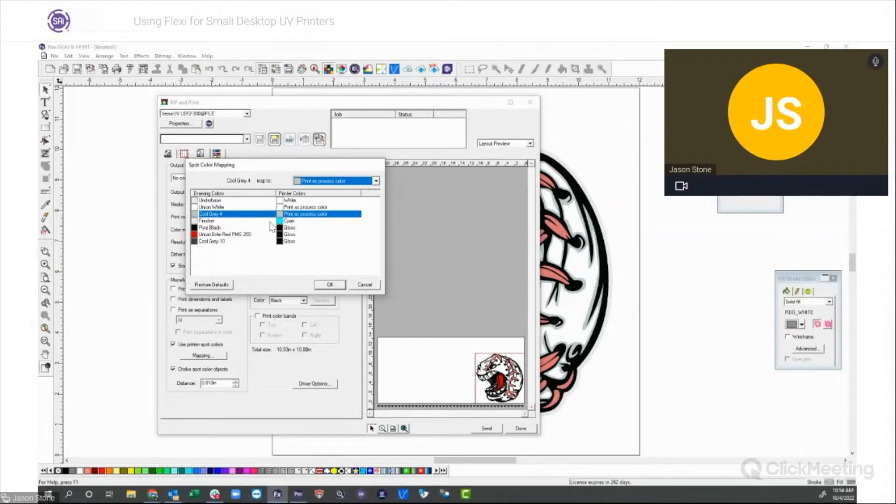
# - Map the Finisher drawing color to Gloss
pyautogui.click(290, 222)
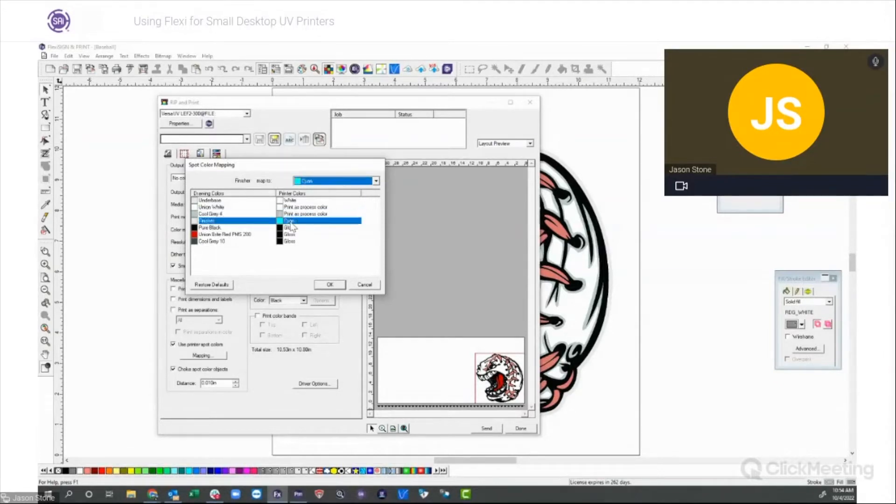
pyautogui.click(376, 182)
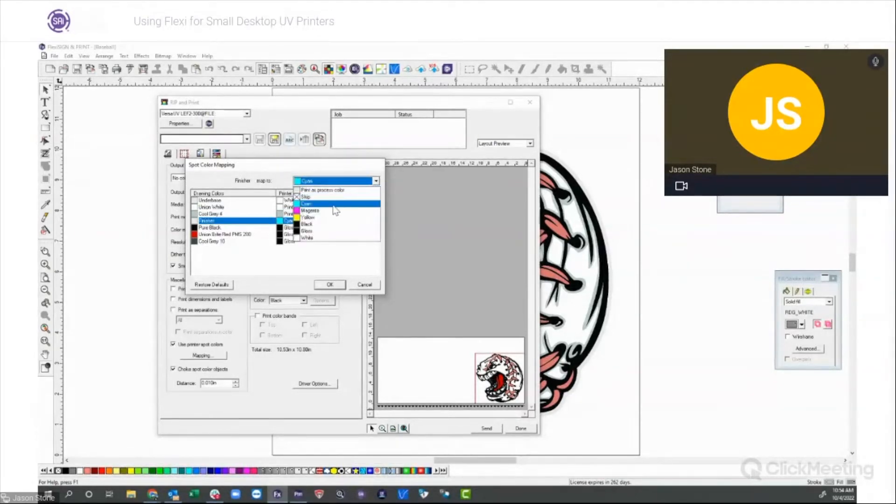
pyautogui.click(325, 233)
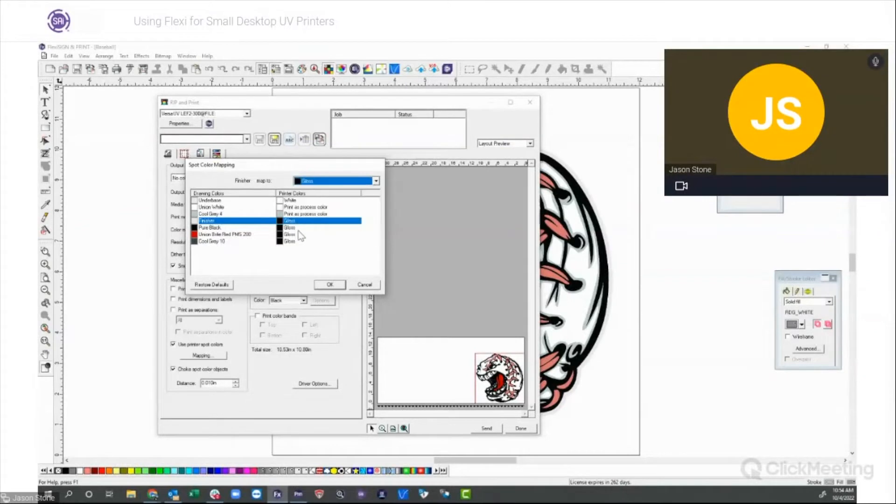
# - Map the Pure Black and Union Brite Red PMS 200 drawing colors to Print as process color
pyautogui.click(285, 230)
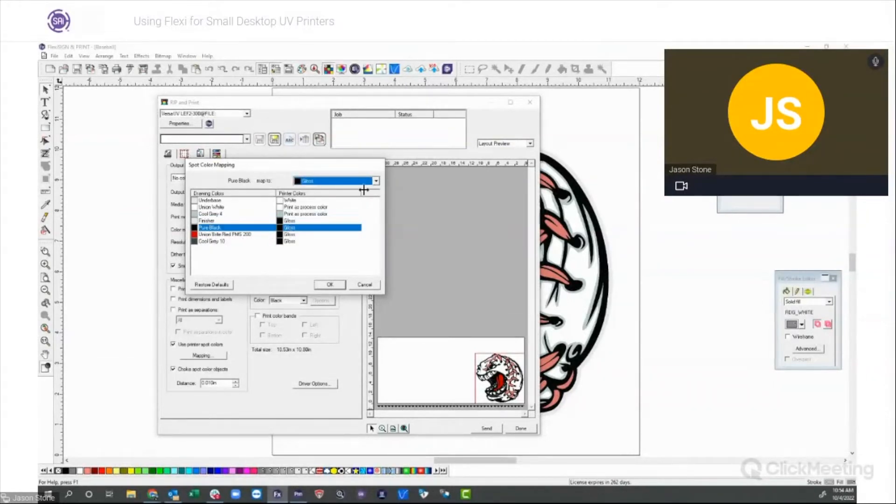
pyautogui.click(376, 181)
pyautogui.click(353, 194)
pyautogui.click(289, 236)
pyautogui.click(376, 181)
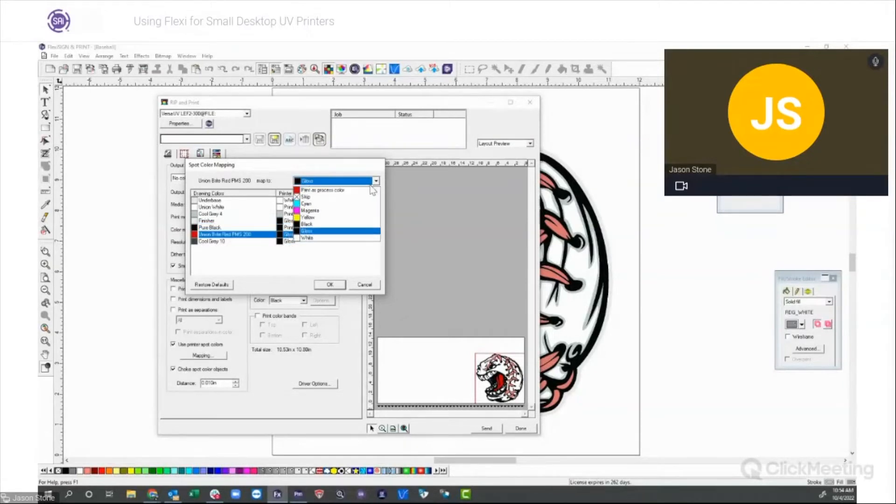
pyautogui.click(336, 194)
# - Map the Cool Grey 10 drawing color to Print as process color and accept the spot color mapping
pyautogui.click(291, 241)
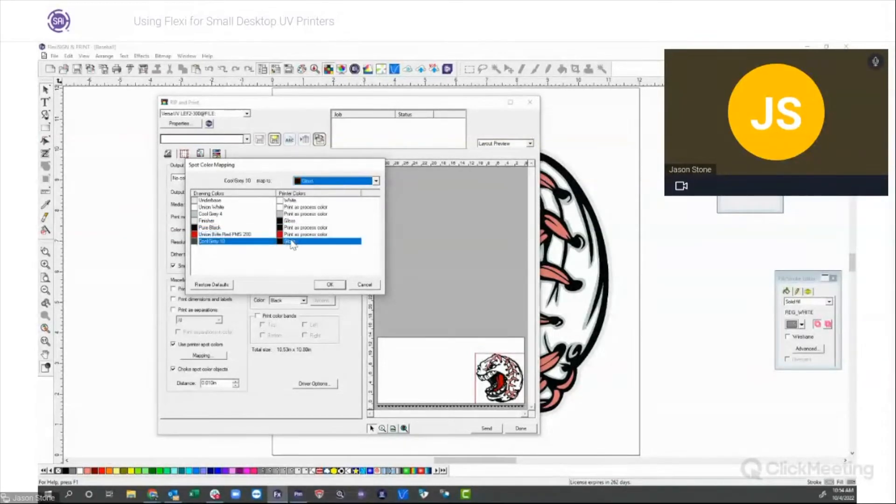
pyautogui.click(376, 181)
pyautogui.click(353, 194)
pyautogui.click(330, 285)
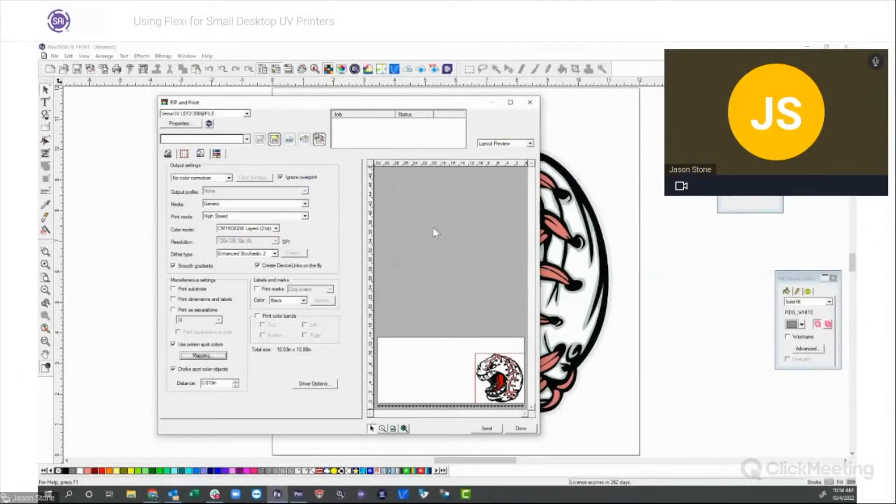
# - Send the baseball job to the VersaUV LEF2-300 queue and open its job properties in Production Manager
pyautogui.click(486, 429)
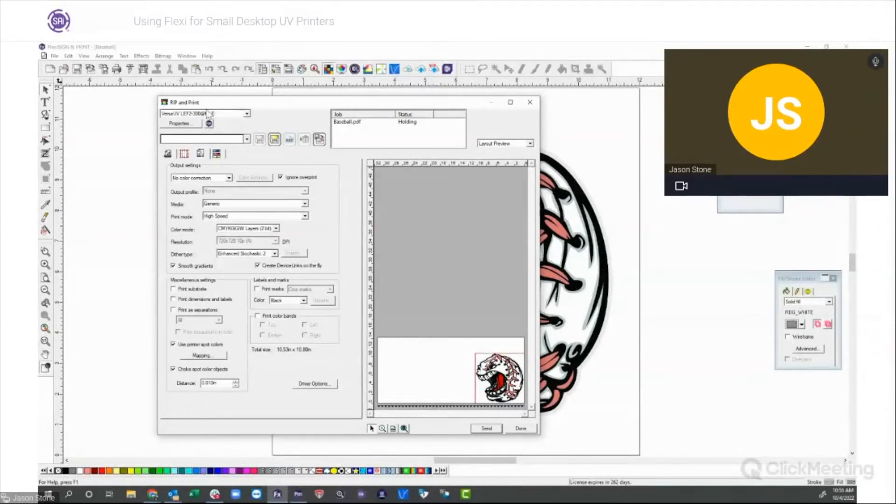
pyautogui.click(209, 123)
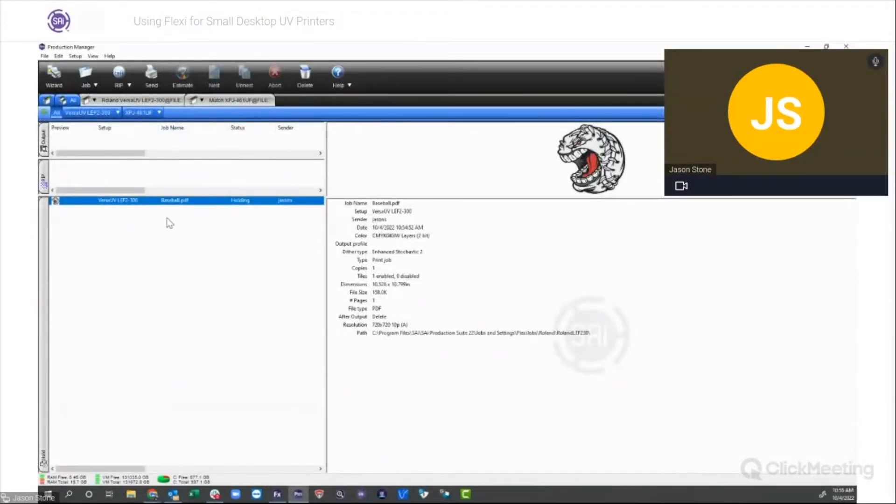
pyautogui.doubleClick(130, 206)
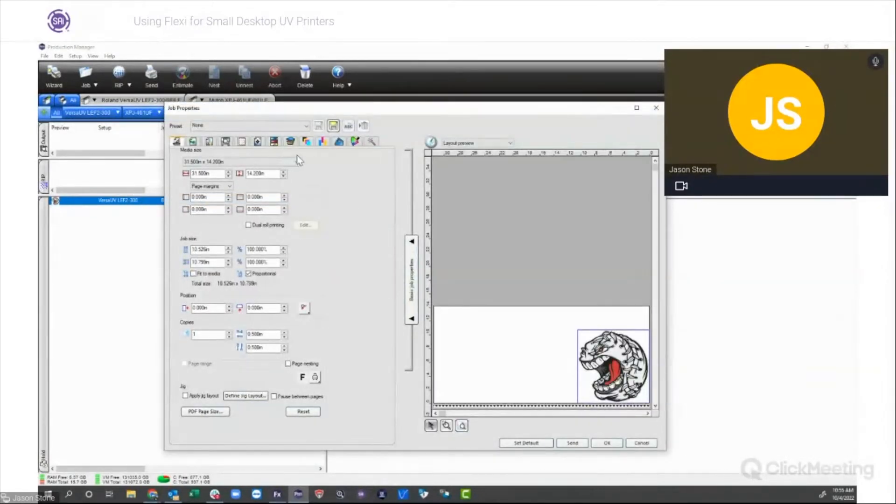
pyautogui.moveTo(387, 112); pyautogui.dragTo(371, 94)
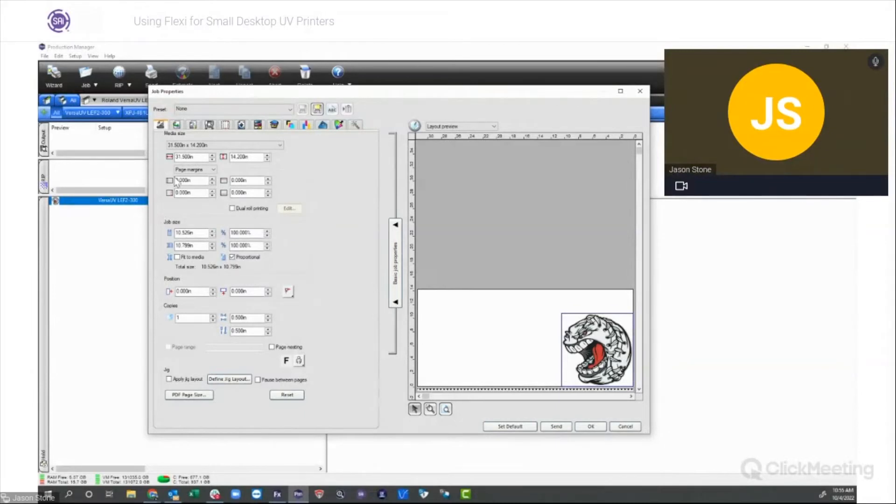
# - Review the White coverage and Gloss options in the printer settings, keeping both at Spotcolor
pyautogui.click(209, 125)
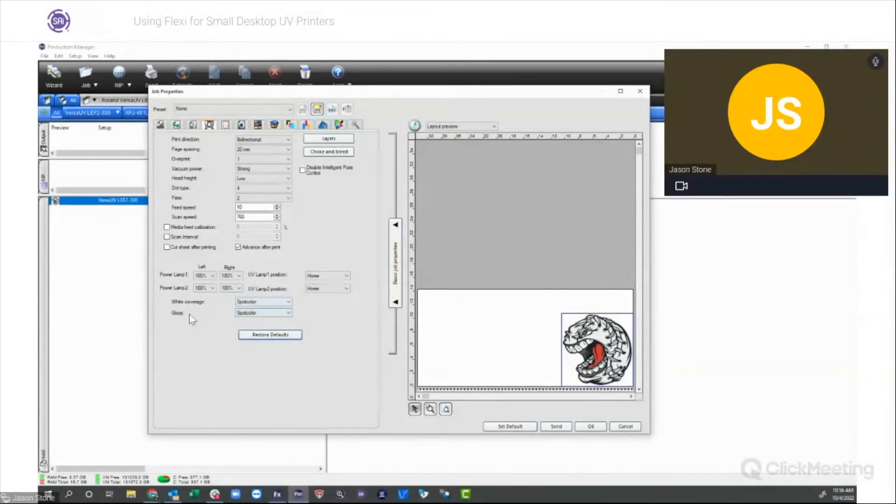
pyautogui.click(257, 302)
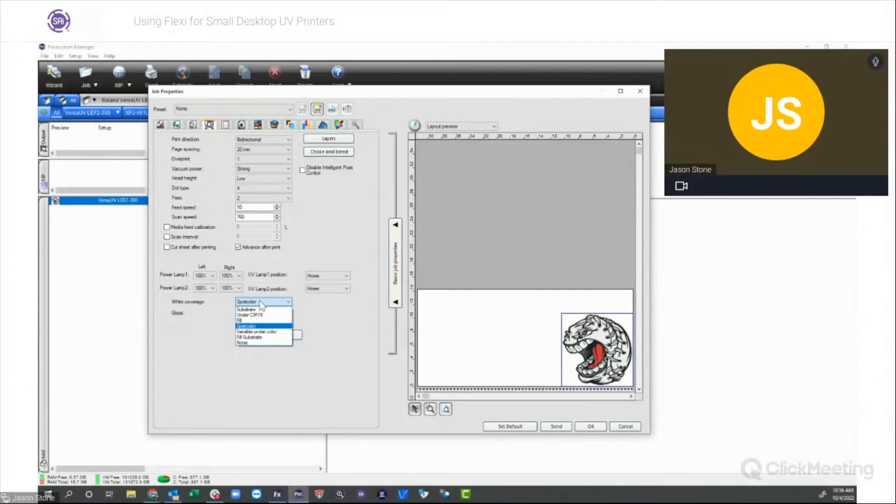
pyautogui.click(256, 325)
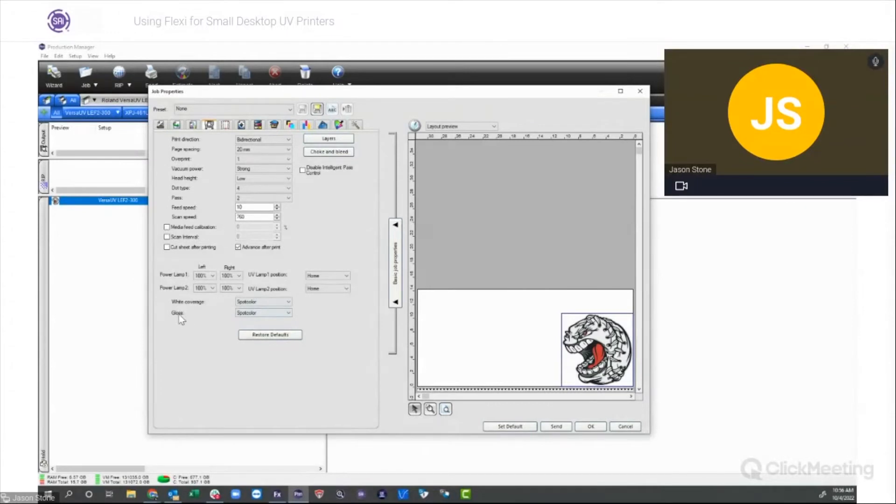
pyautogui.click(256, 313)
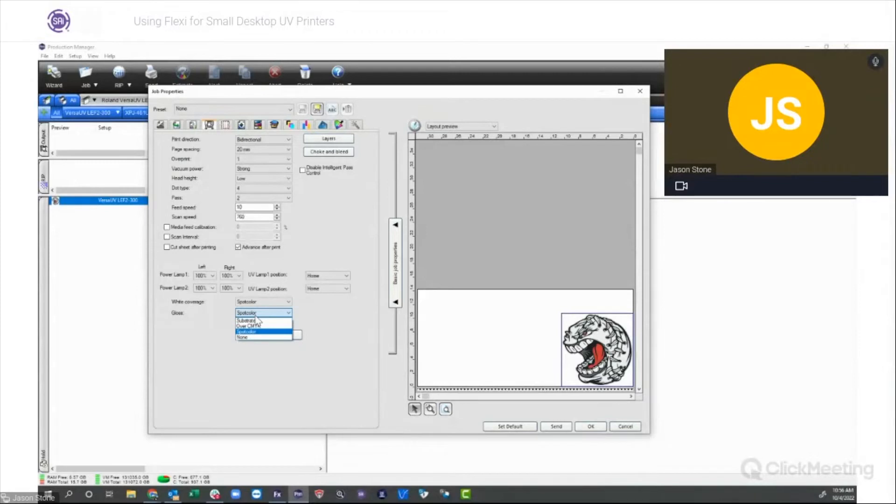
pyautogui.click(254, 332)
# - Try Substrate and Under CMYK as the White coverage, and return it to Spotcolor
pyautogui.click(259, 303)
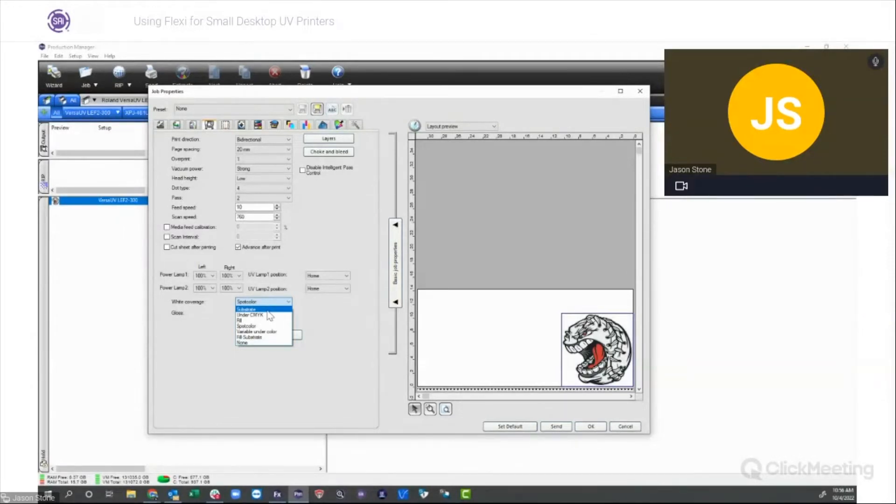
pyautogui.click(269, 310)
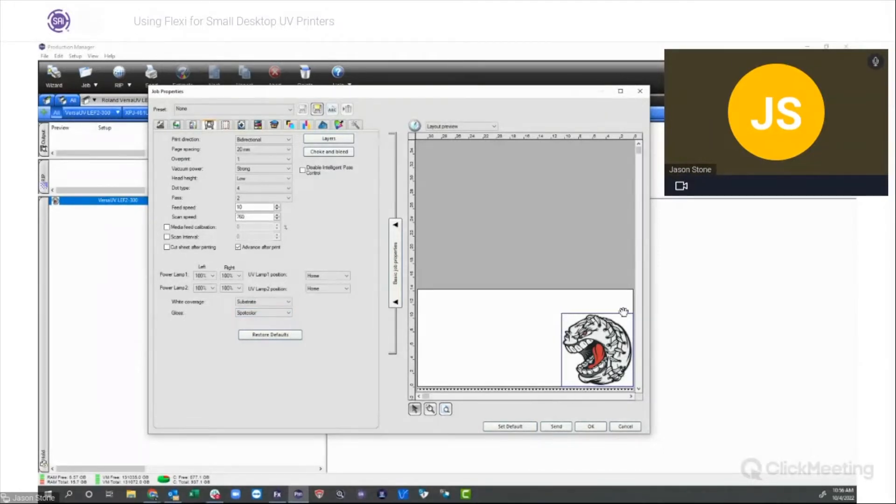
pyautogui.click(286, 302)
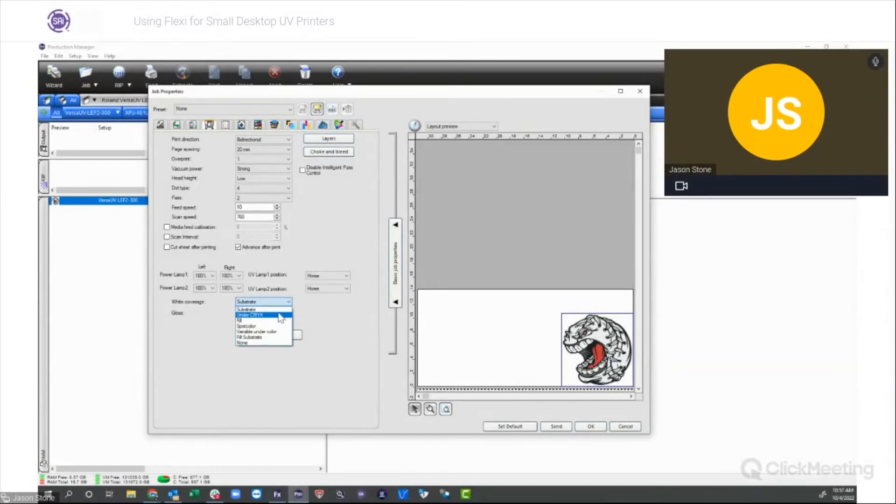
pyautogui.click(270, 316)
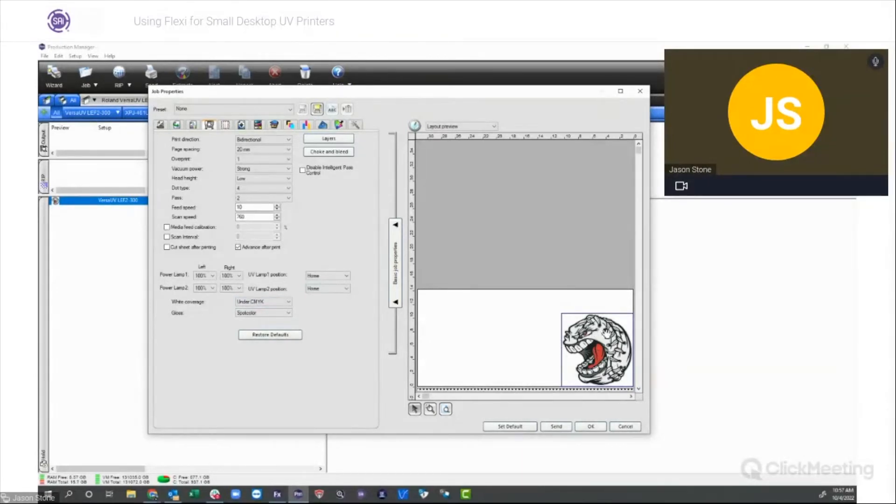
pyautogui.click(289, 303)
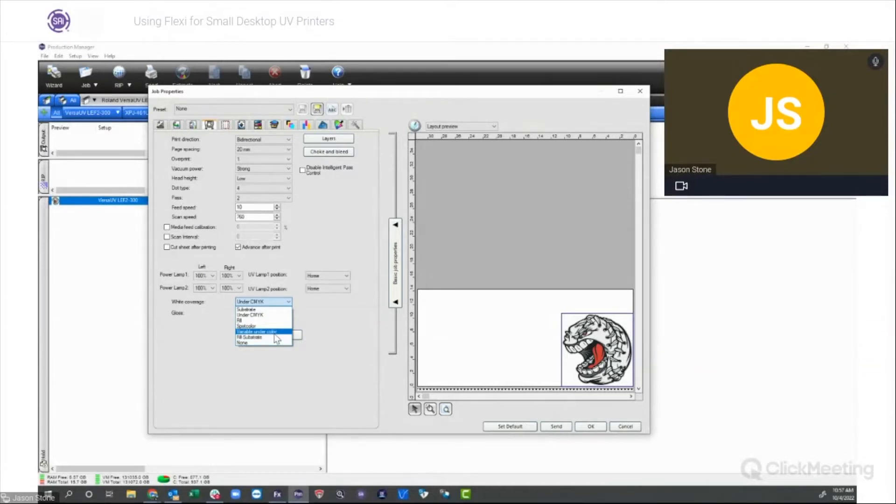
pyautogui.click(252, 326)
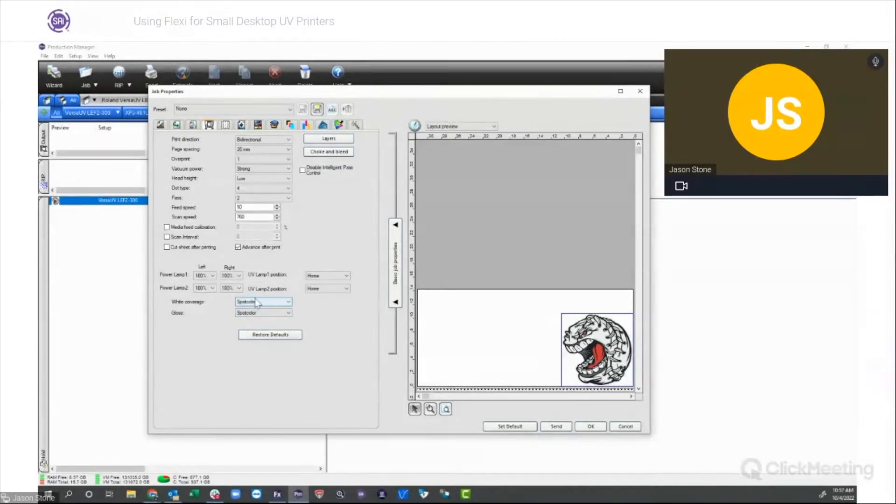
# - Examine the choke and bleed options by layer number and by layer or color, keeping layer 1 at Set per layer
pyautogui.click(284, 181)
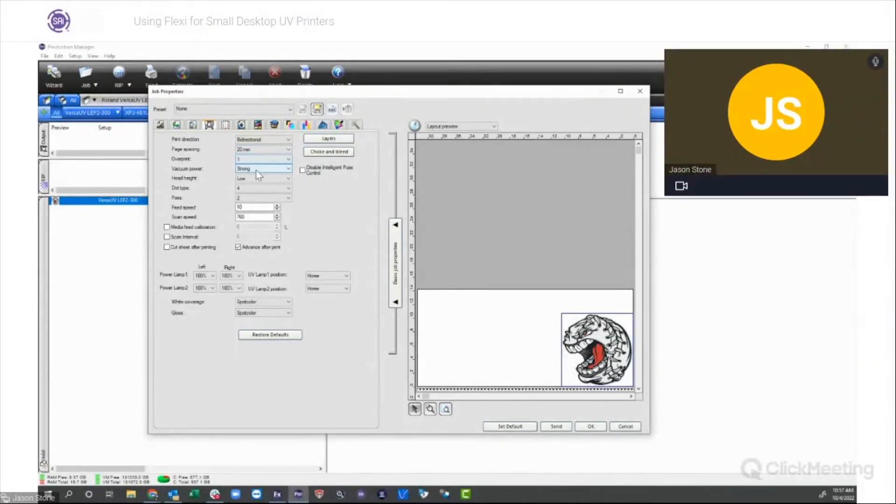
pyautogui.click(334, 155)
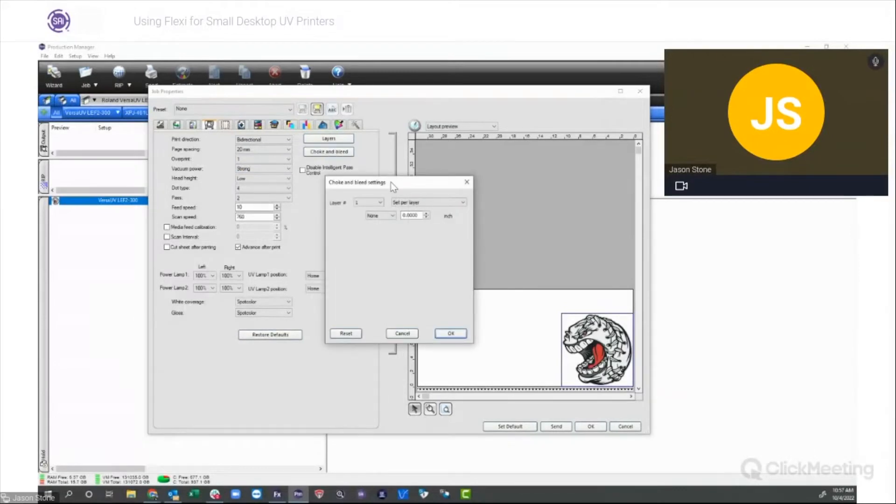
pyautogui.moveTo(391, 182); pyautogui.dragTo(329, 176)
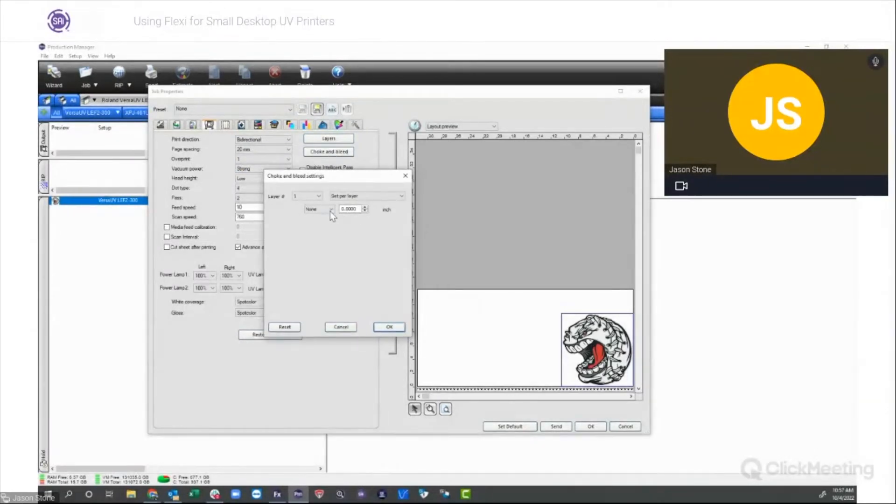
pyautogui.click(357, 196)
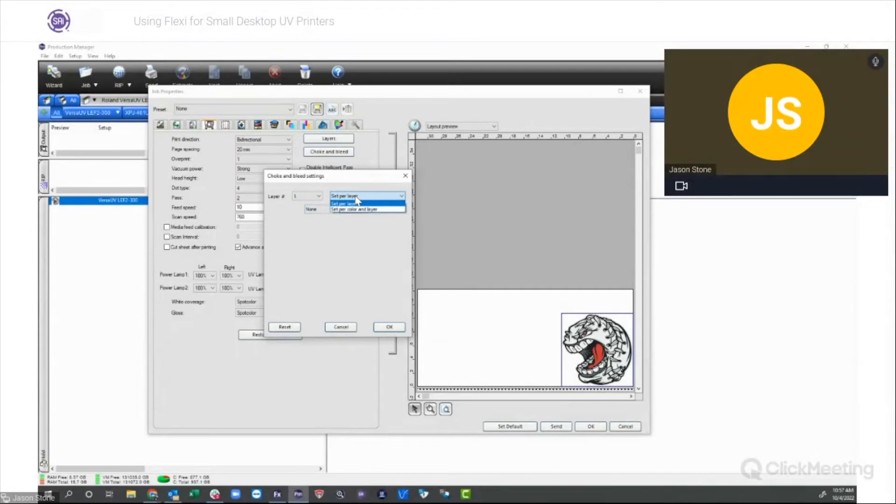
pyautogui.click(348, 203)
pyautogui.click(320, 197)
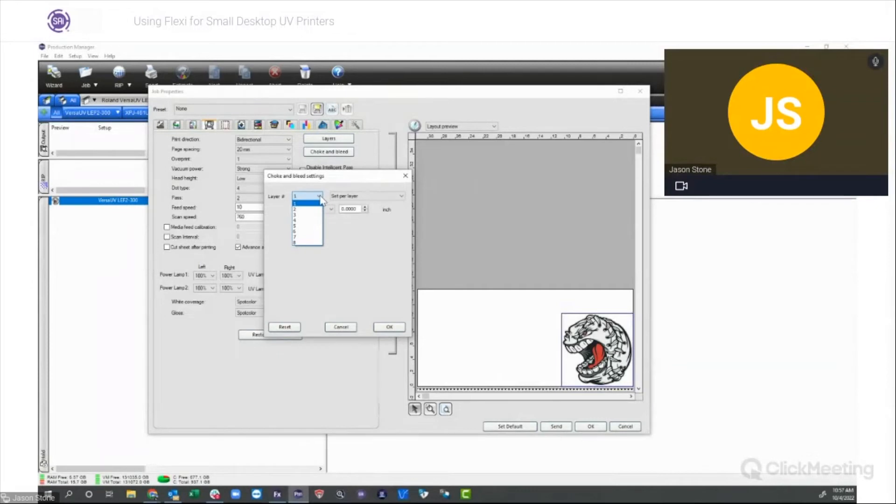
pyautogui.click(313, 203)
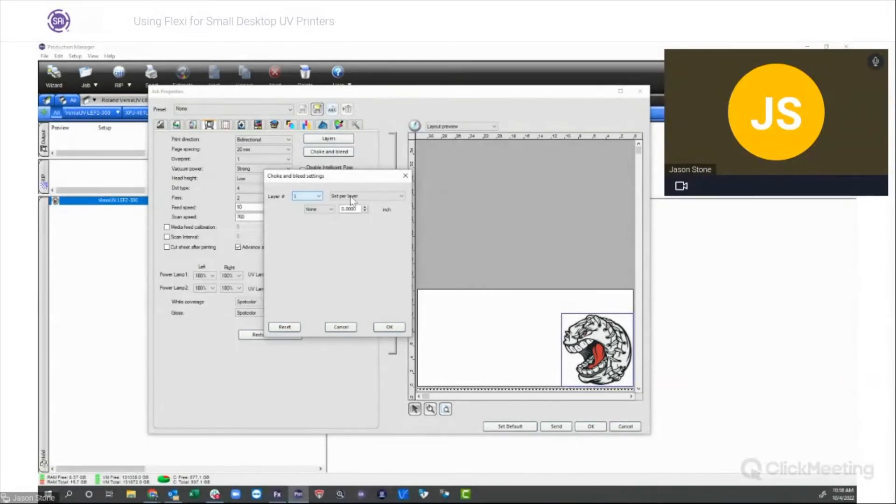
pyautogui.click(374, 196)
pyautogui.click(376, 203)
pyautogui.click(384, 326)
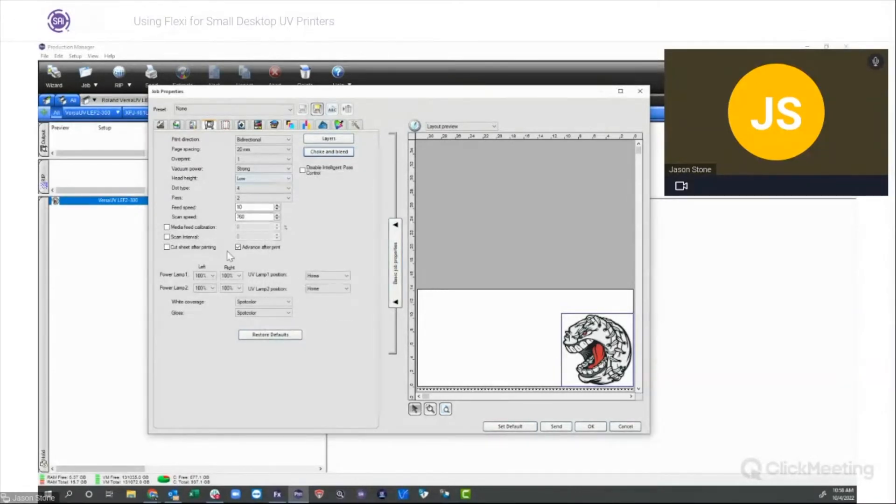
# - Close the job properties without saving and delete Baseball.pdf from the queue
pyautogui.click(626, 427)
pyautogui.click(122, 204)
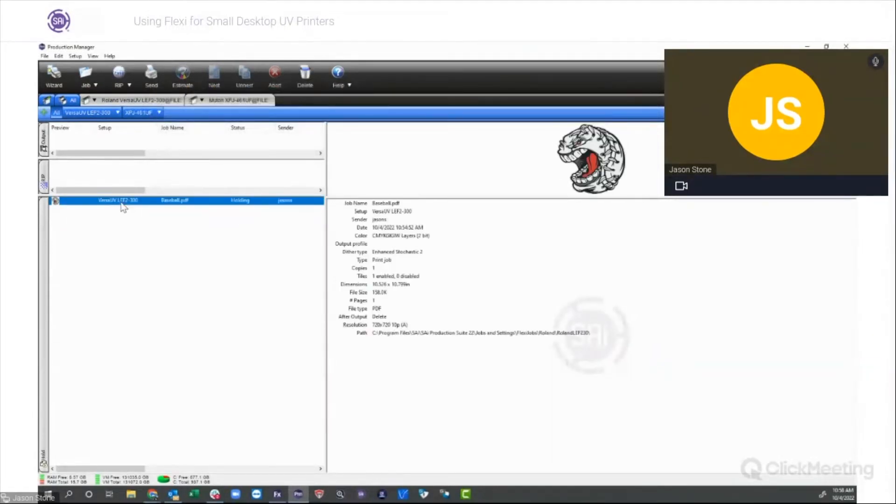
pyautogui.press('Delete')
pyautogui.click(459, 301)
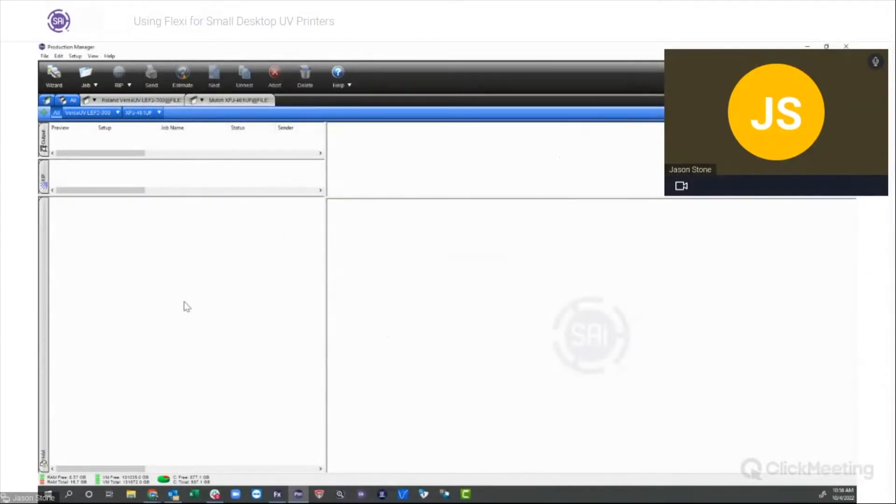
# - Switch back to FlexiSIGN & PRINT and choose XPJ-461UF@FILE as the printer for the baseball job
pyautogui.click(283, 496)
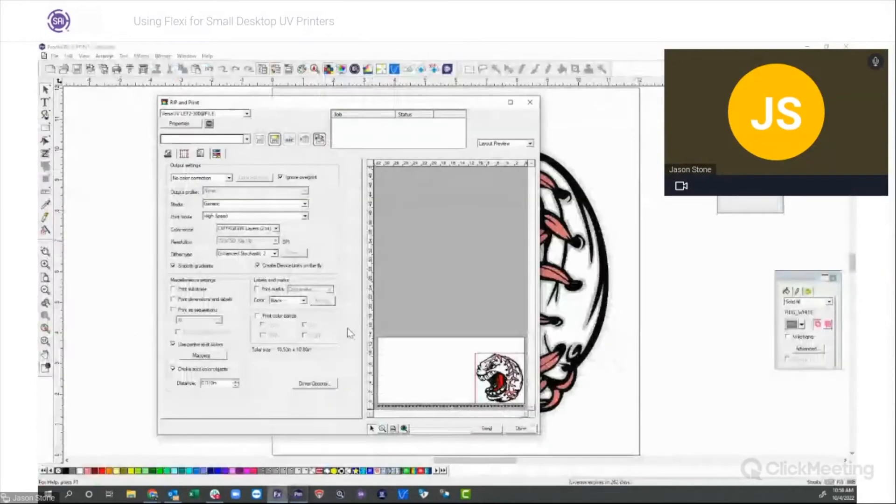
pyautogui.click(247, 113)
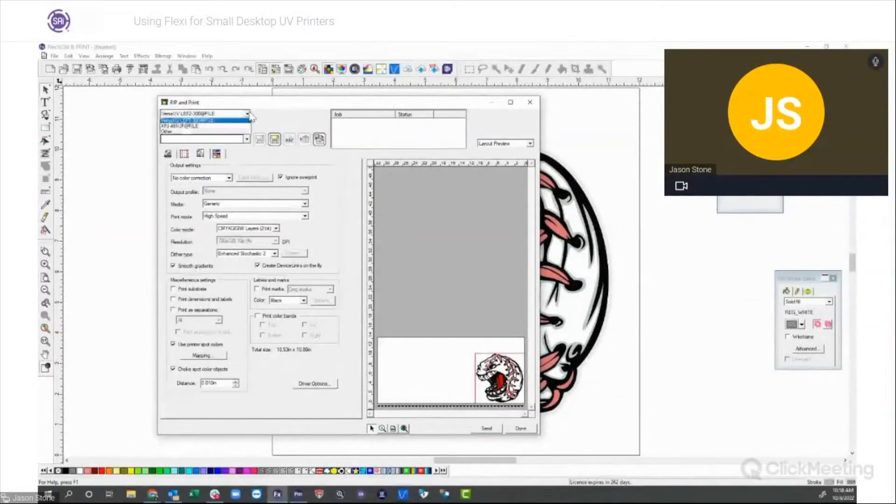
pyautogui.click(211, 125)
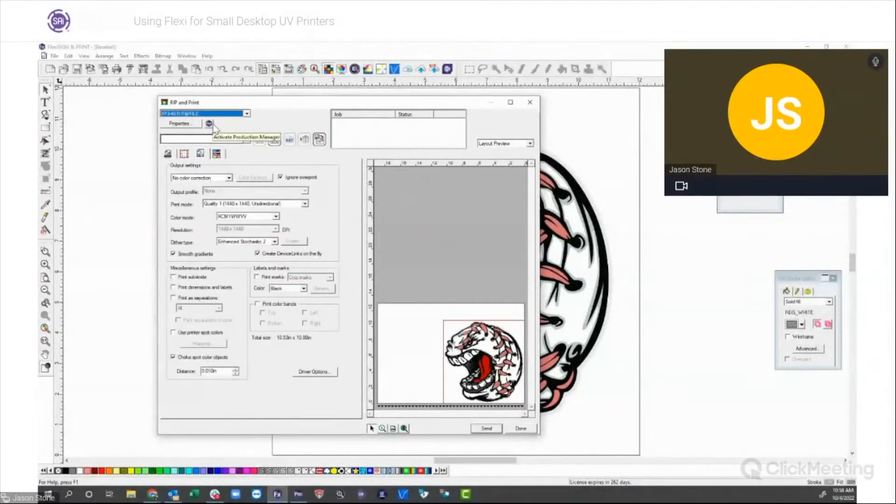
# - Enable the use of printer spot colors and examine which printer colors the Underbase spot color can map to
pyautogui.click(173, 332)
pyautogui.click(209, 345)
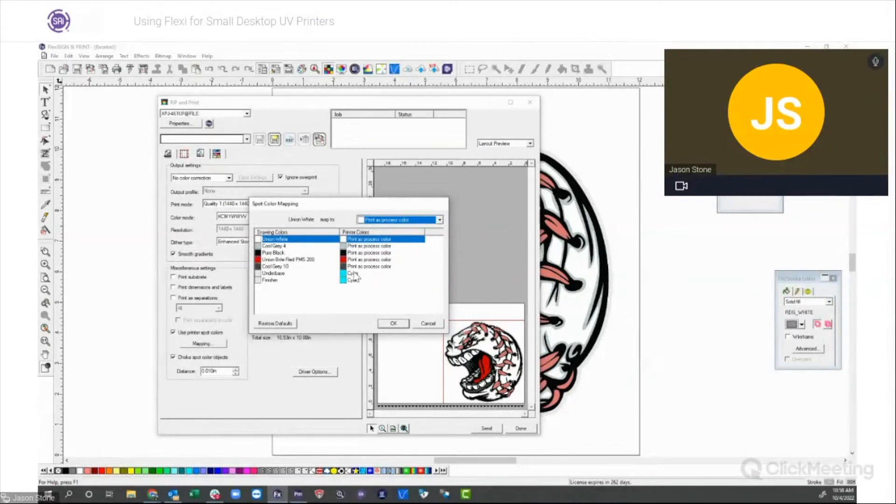
pyautogui.click(354, 273)
pyautogui.click(440, 220)
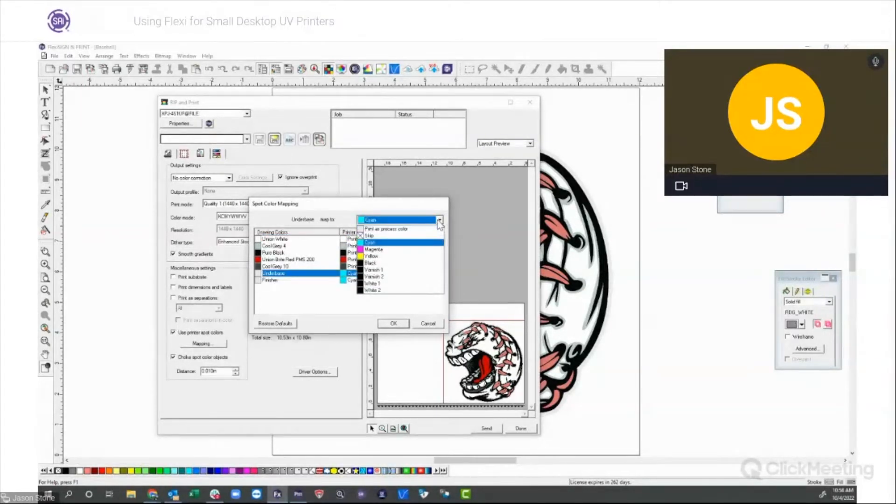
pyautogui.click(440, 220)
pyautogui.click(430, 324)
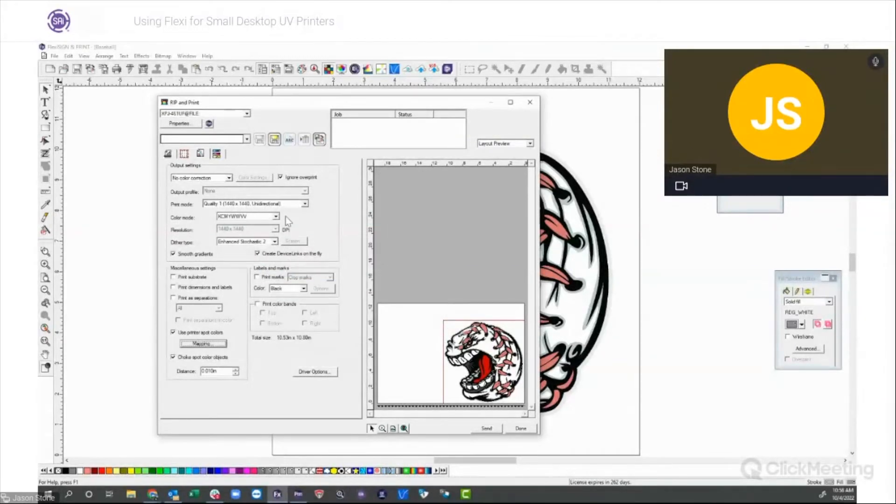
# - Set the color mode to KCMYWWVV (variable dot) and map the Underbase spot color to White 1
pyautogui.click(275, 217)
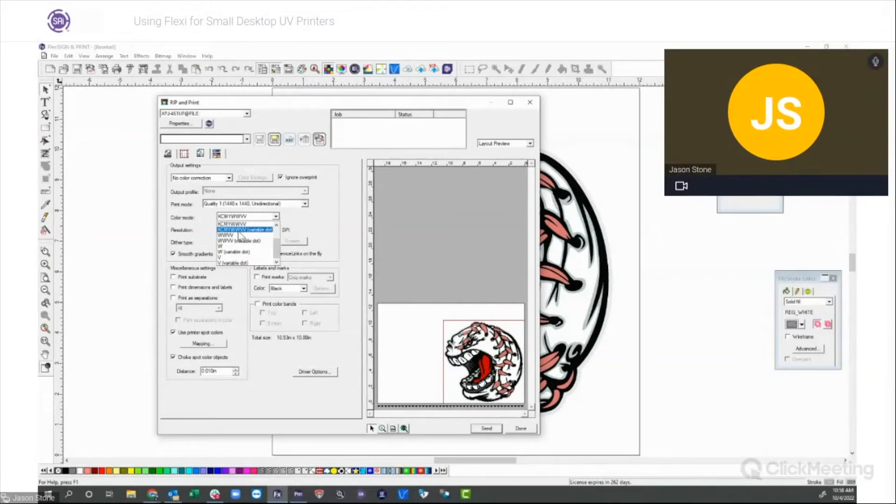
pyautogui.click(239, 230)
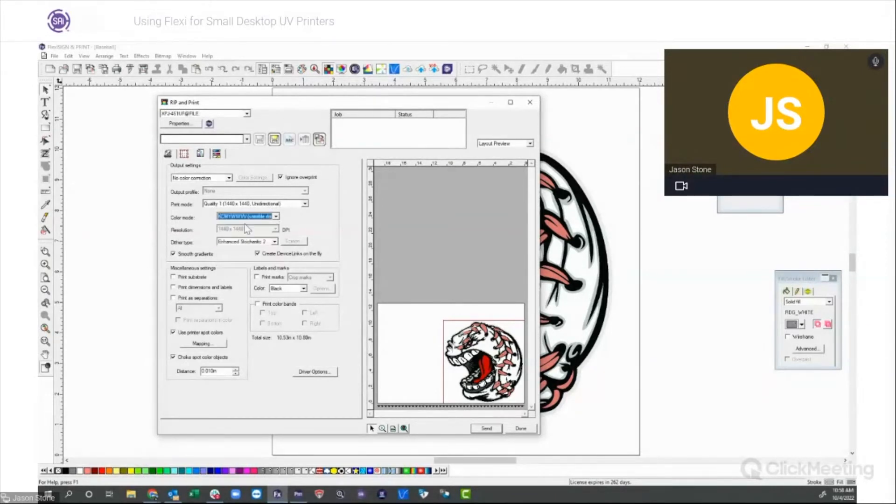
pyautogui.click(203, 343)
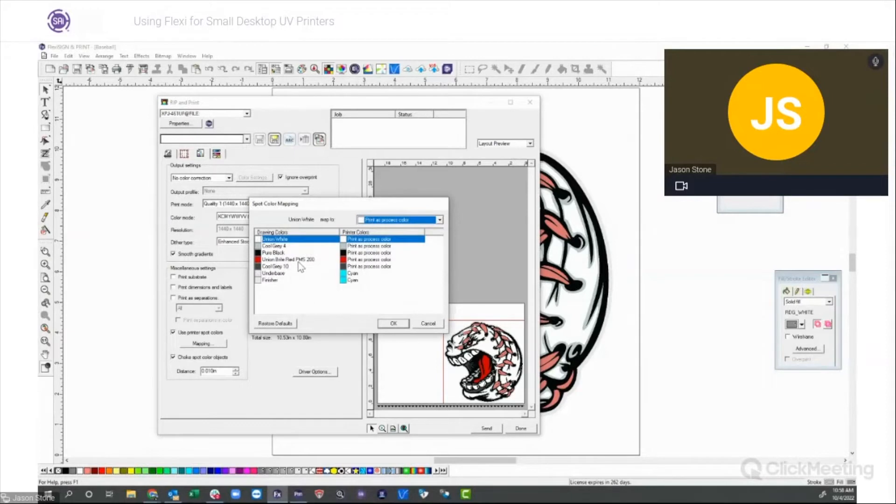
pyautogui.click(333, 273)
pyautogui.click(440, 220)
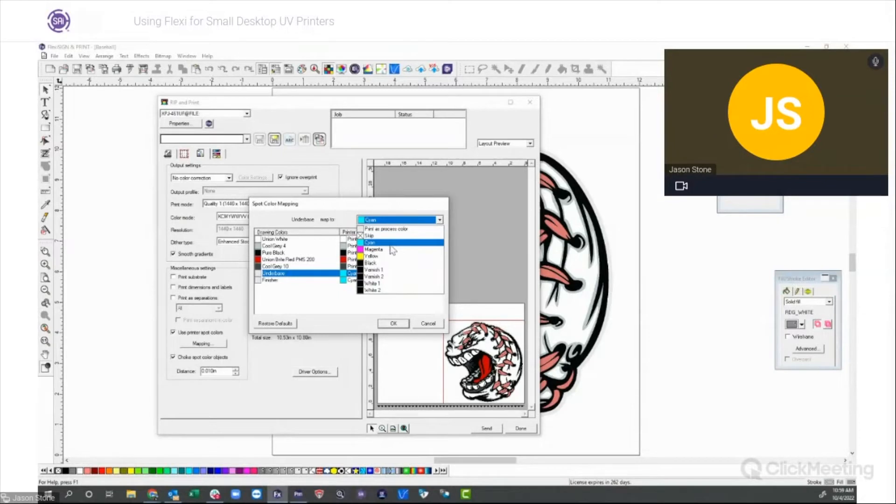
pyautogui.click(385, 284)
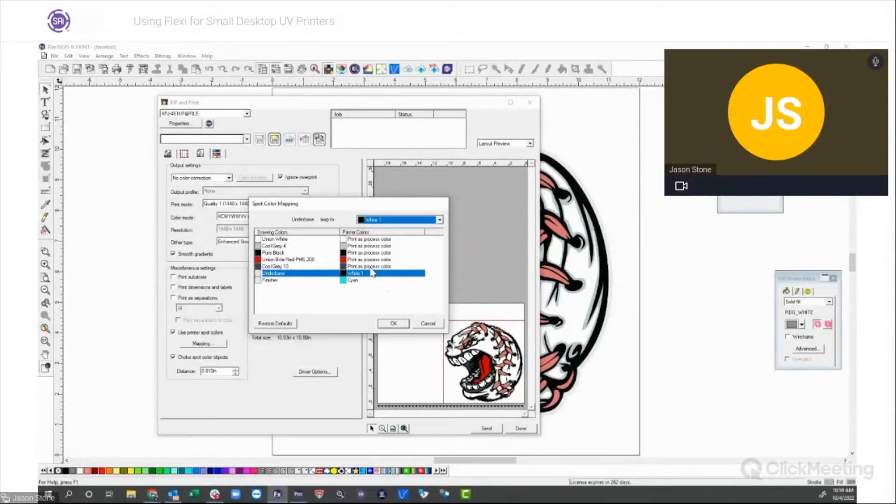
# - Map the Finisher spot color to Varnish 1, leave Union White as process color, and accept the spot color mapping
pyautogui.click(357, 280)
pyautogui.click(439, 221)
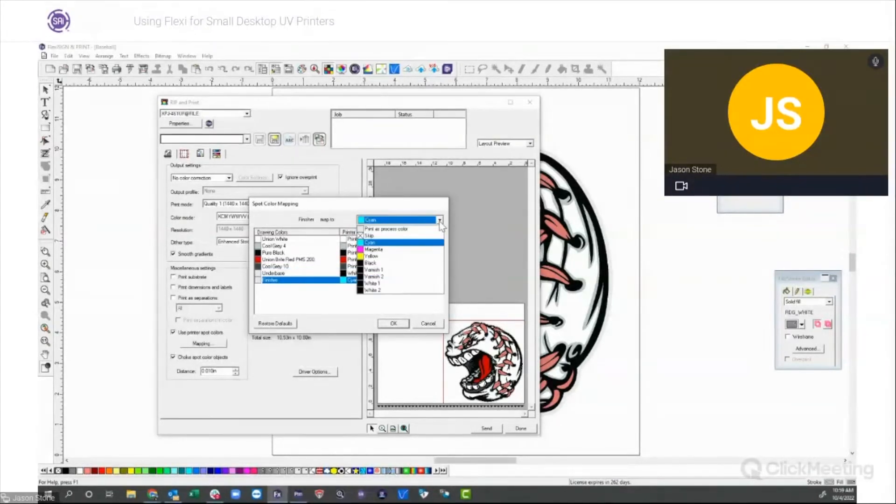
pyautogui.click(380, 270)
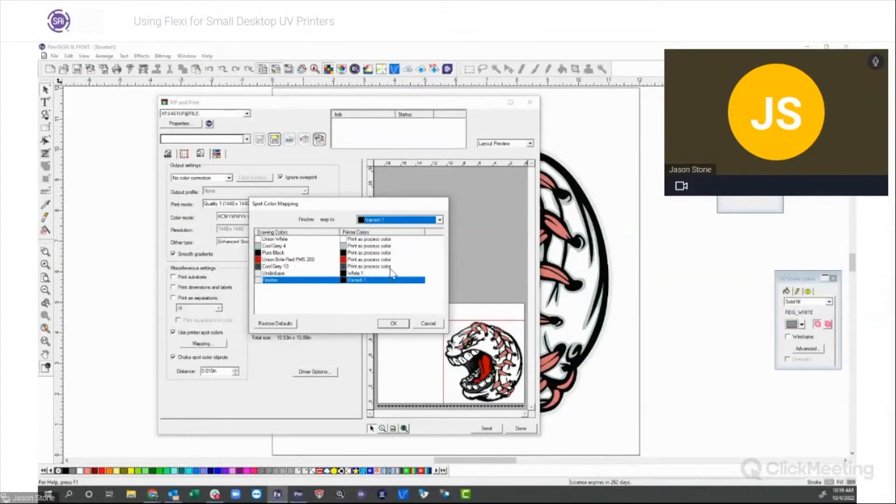
pyautogui.click(373, 239)
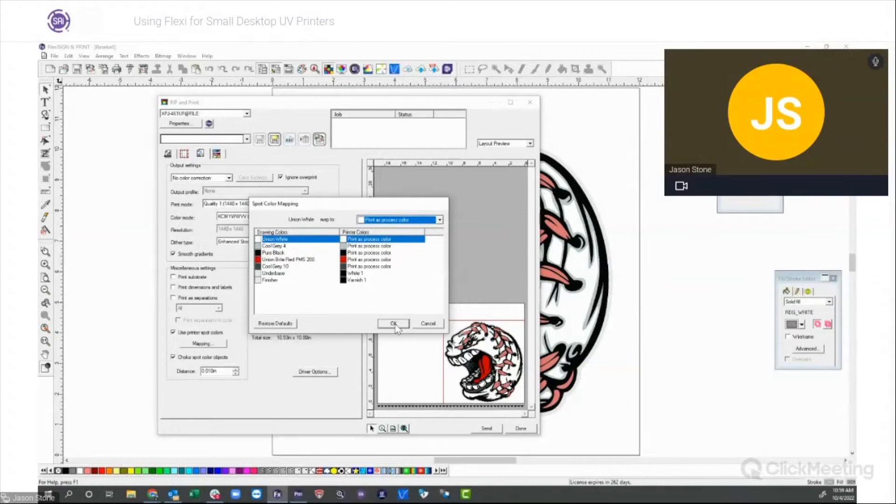
pyautogui.click(394, 324)
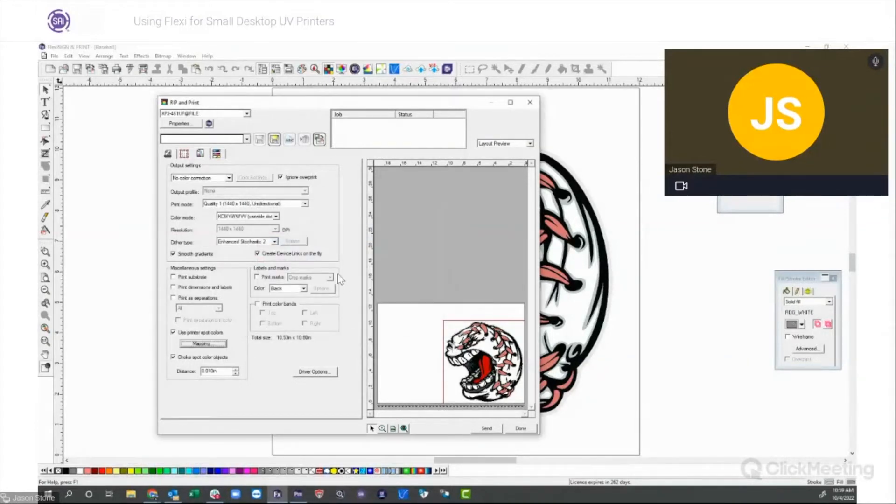
# - Send the baseball job to the RIP queue and open Baseball.pdf's job properties in Production Manager
pyautogui.click(493, 432)
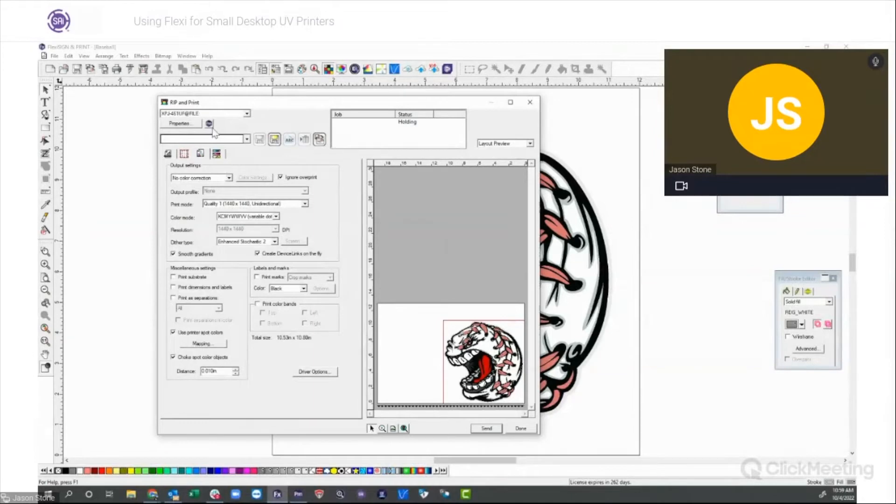
pyautogui.click(209, 124)
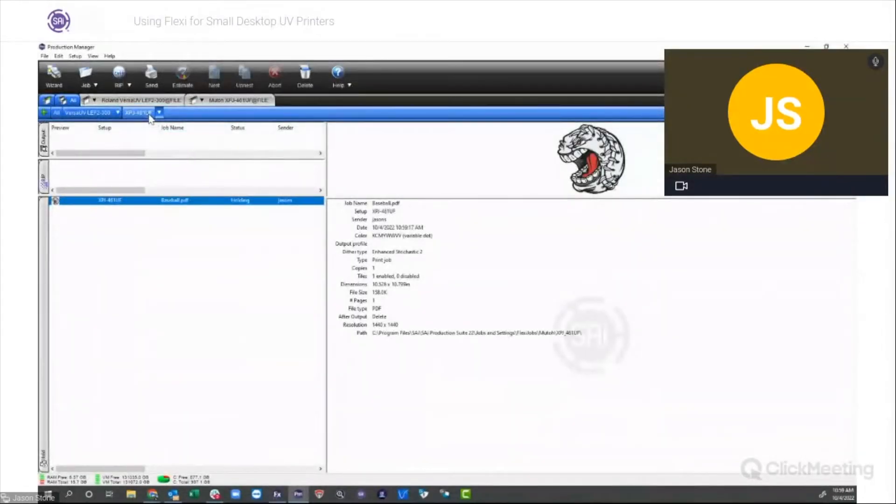
pyautogui.doubleClick(122, 201)
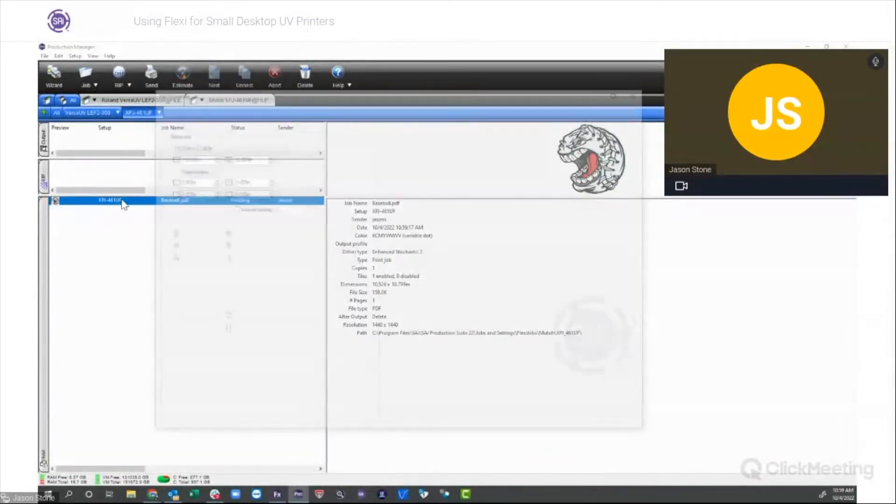
# - Examine the Mutoh XPJ-461UF driver options for the job, leaving every option unset
pyautogui.click(209, 125)
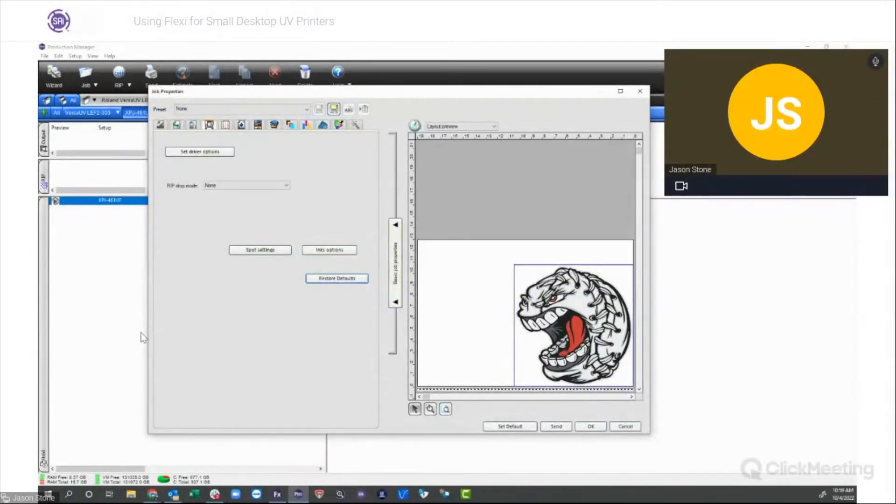
pyautogui.click(214, 152)
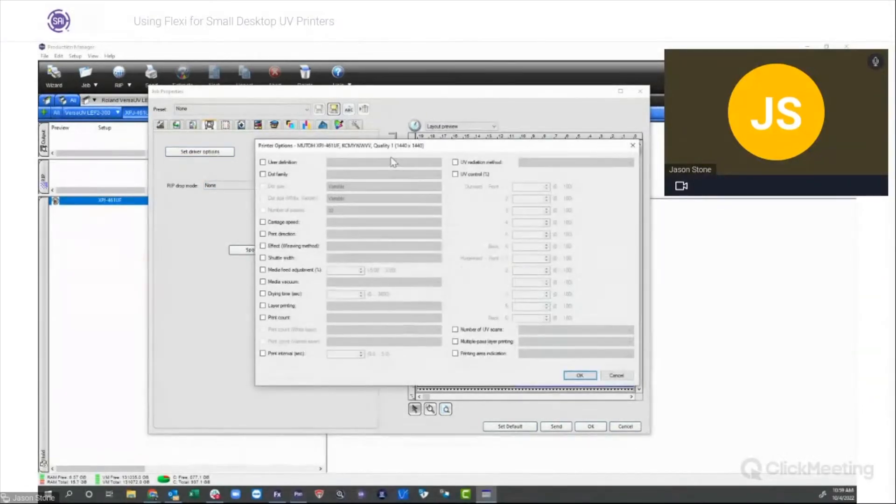
pyautogui.moveTo(510, 147); pyautogui.dragTo(451, 154)
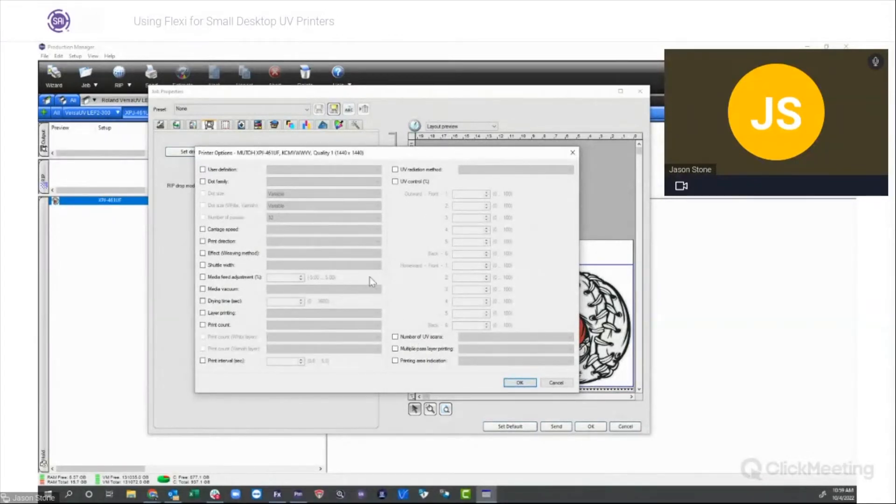
pyautogui.click(518, 382)
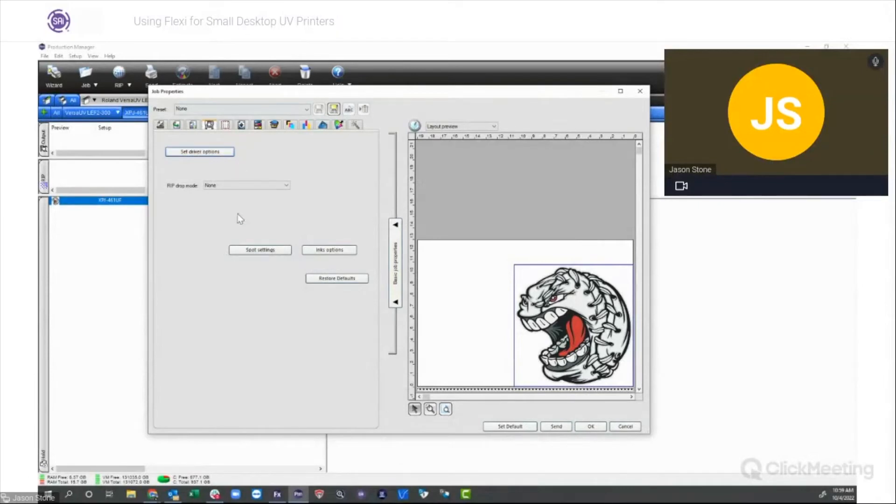
# - Examine the White and Varnish spot color options, keeping White 1 at Spot color
pyautogui.click(265, 255)
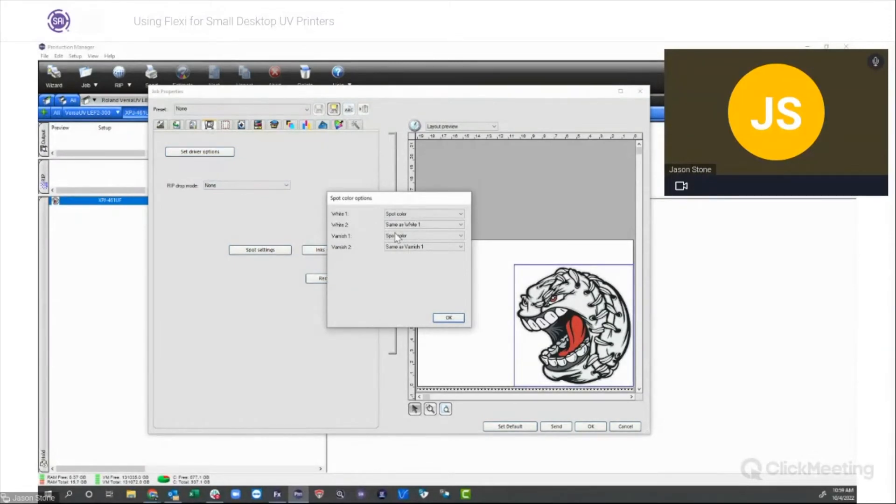
pyautogui.moveTo(398, 198); pyautogui.dragTo(389, 167)
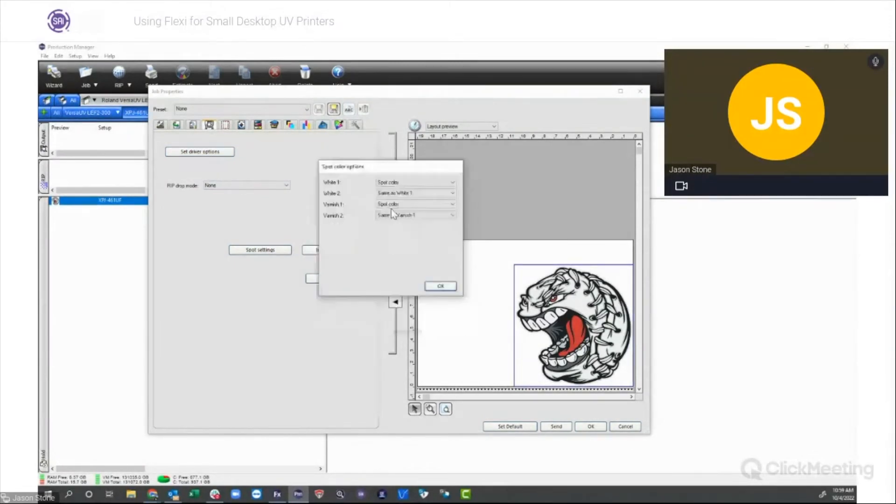
pyautogui.click(418, 182)
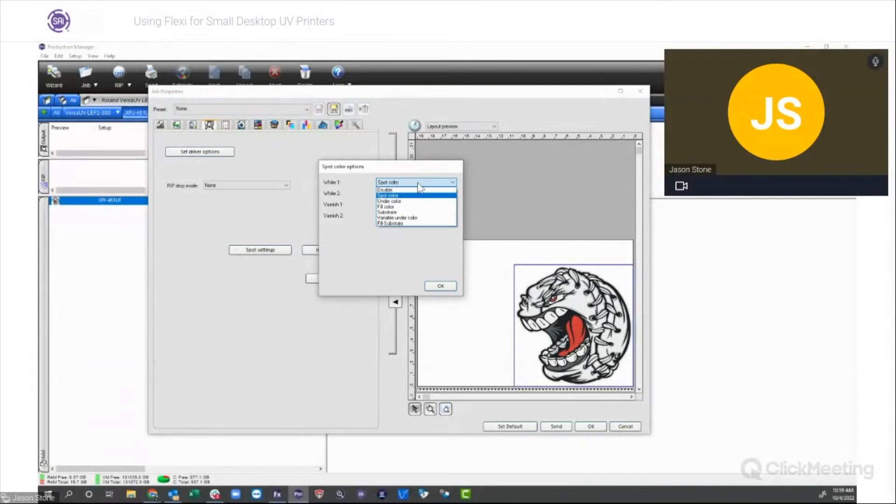
pyautogui.click(414, 196)
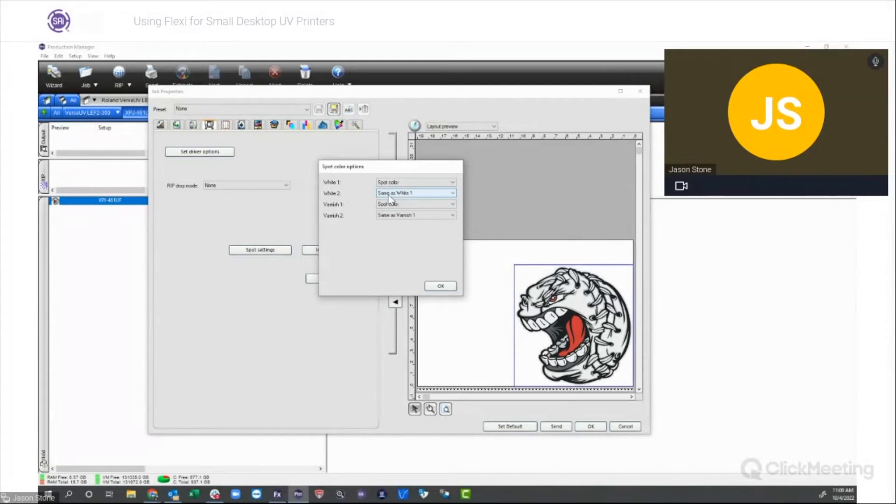
pyautogui.click(441, 286)
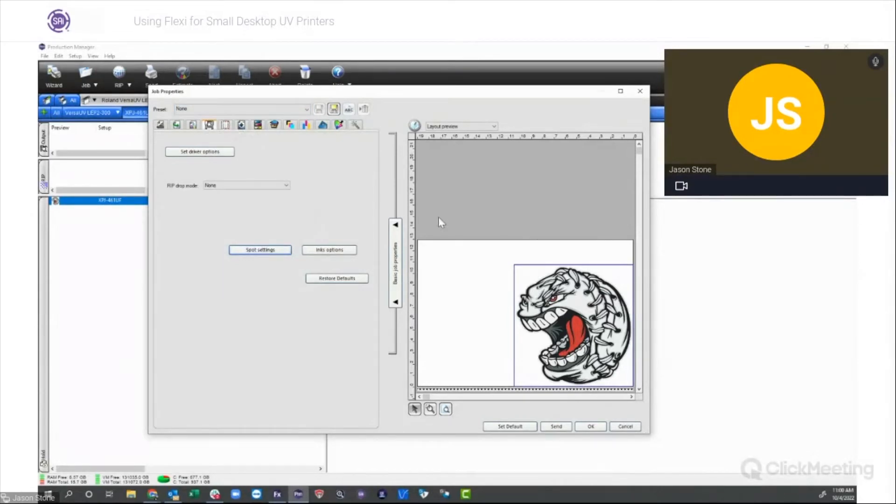
# - Close the job properties without saving and delete the Baseball.pdf job from the XPJ-461UF queue
pyautogui.click(625, 426)
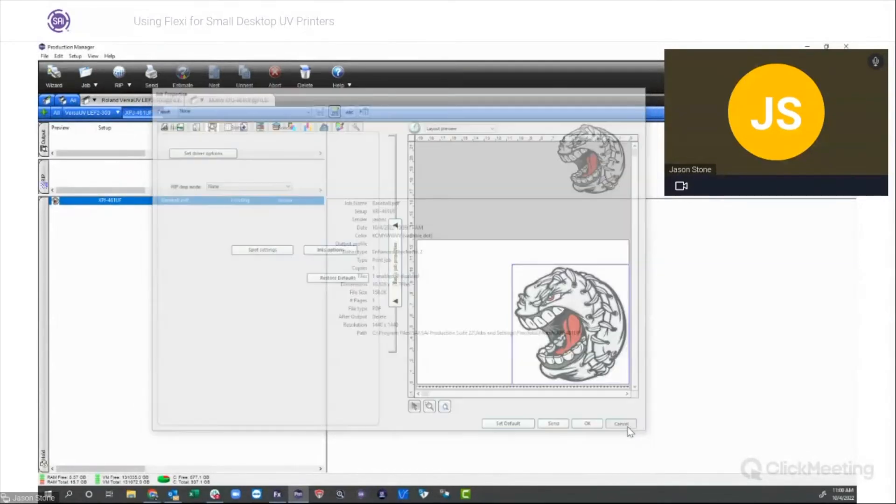
pyautogui.click(109, 203)
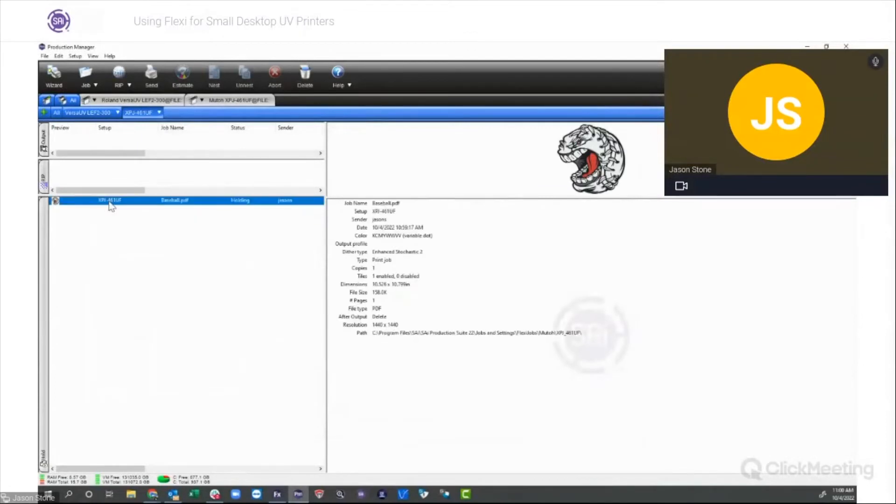
pyautogui.press('Delete')
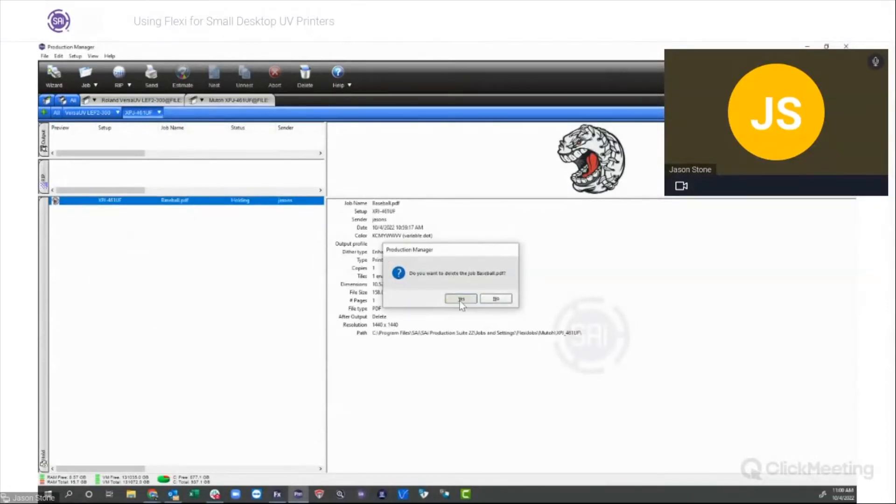
pyautogui.click(461, 299)
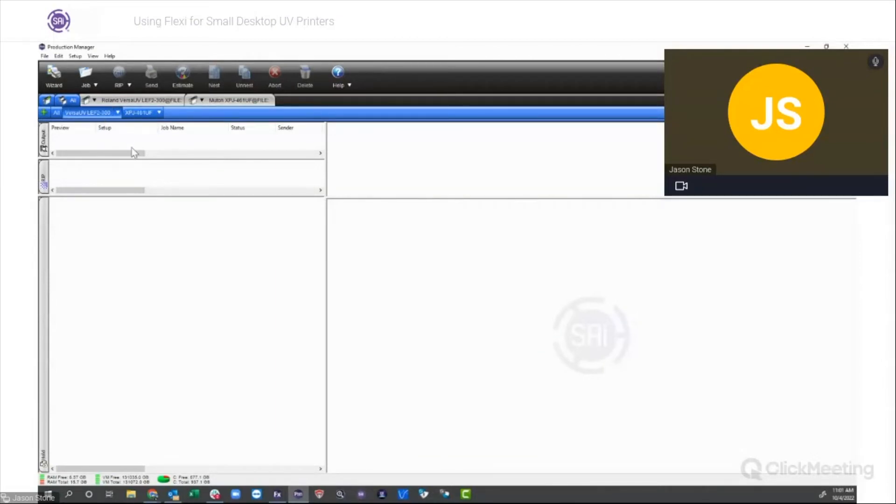
# - Open the jig layout definition from the default job properties of the VersaUV LEF2-300 setup
pyautogui.click(96, 115)
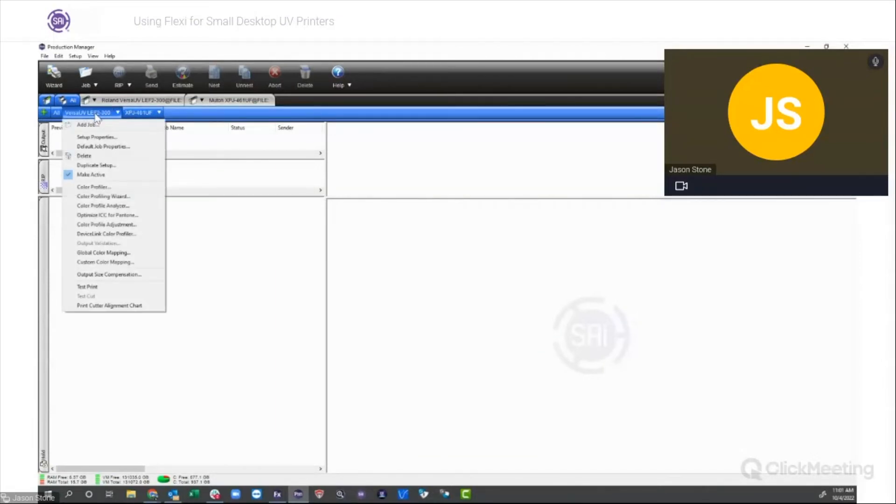
pyautogui.click(103, 147)
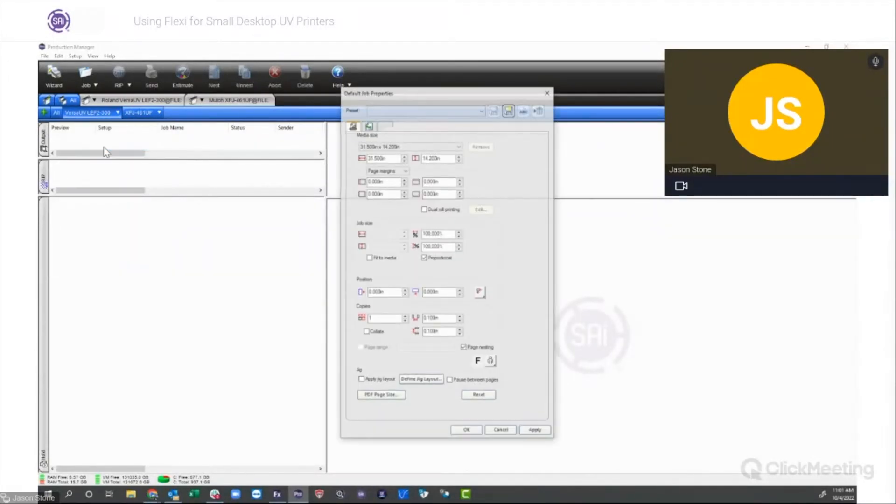
pyautogui.moveTo(427, 97); pyautogui.dragTo(262, 99)
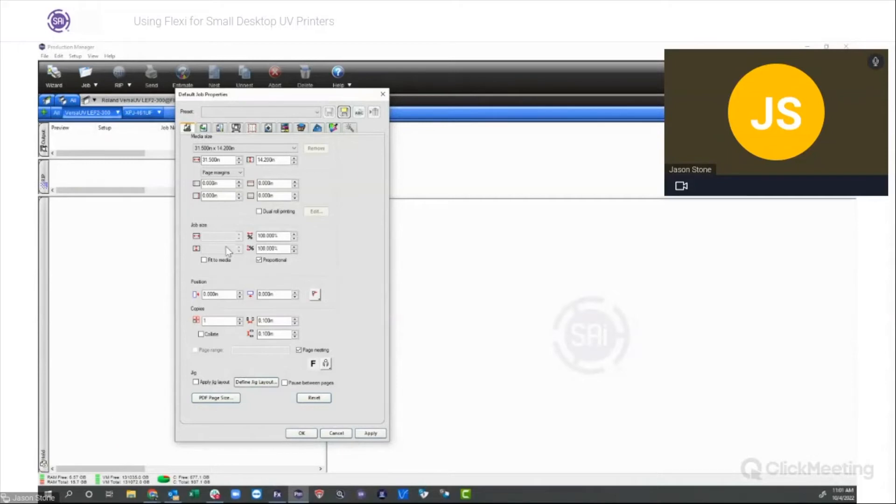
pyautogui.click(259, 384)
pyautogui.moveTo(321, 142); pyautogui.dragTo(396, 139)
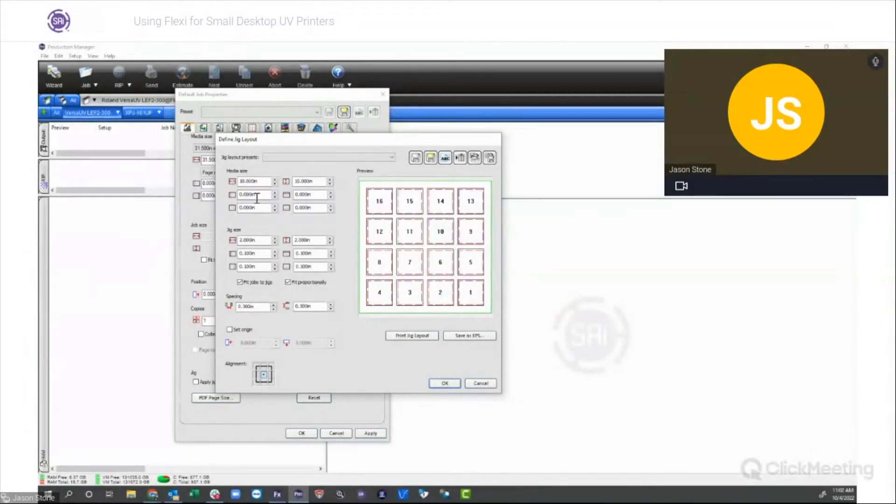
# - Set the jig layout's media size to 18 in wide by 12 in high
pyautogui.moveTo(260, 184); pyautogui.dragTo(220, 187)
pyautogui.write('12')
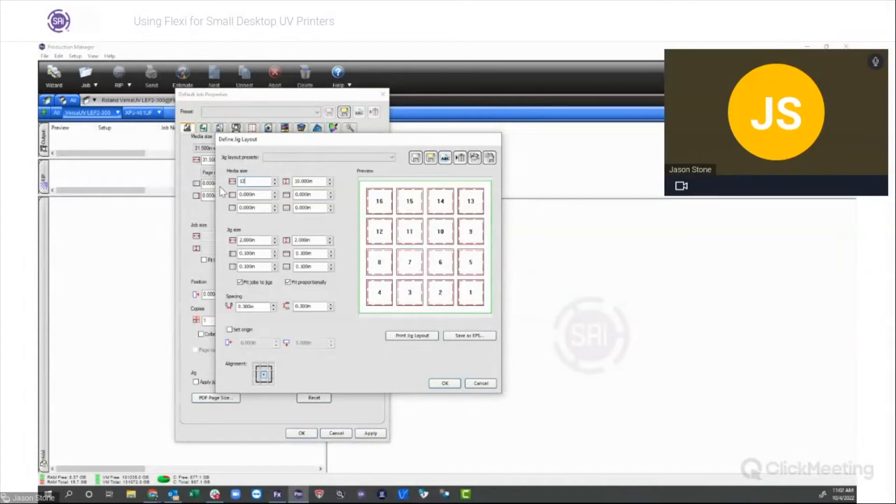
pyautogui.press('Tab')
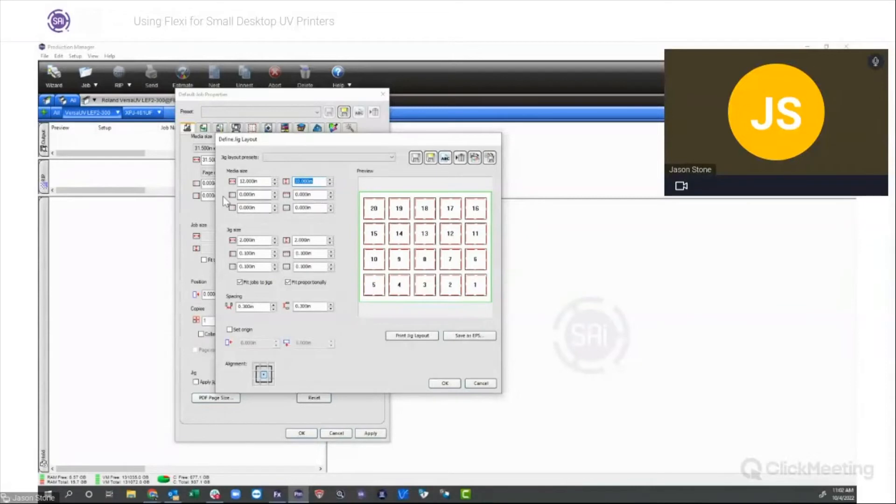
pyautogui.hotkey('shift', 'Tab')
pyautogui.write('18')
pyautogui.press('Tab')
pyautogui.write('12')
pyautogui.press('Tab')
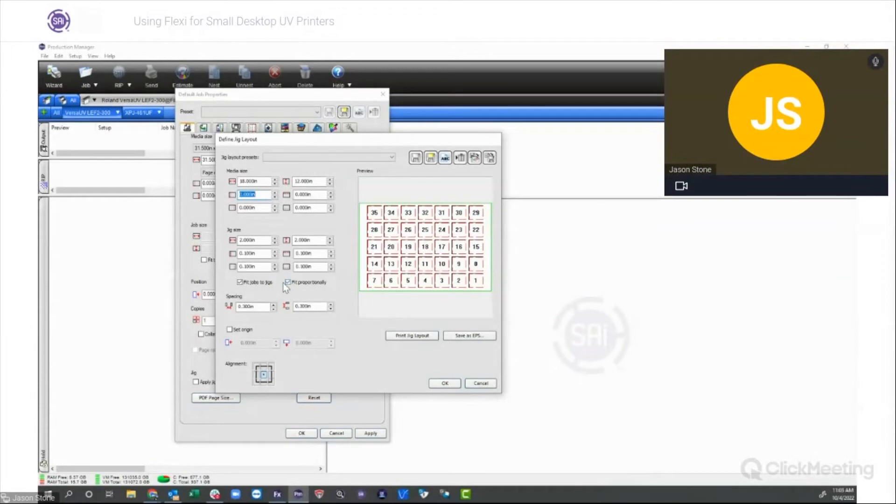
# - Set both the horizontal and vertical spacing between jigs to 0.25 in
pyautogui.doubleClick(255, 306)
pyautogui.write('.35')
pyautogui.press('Tab')
pyautogui.write('.25')
pyautogui.press('Tab')
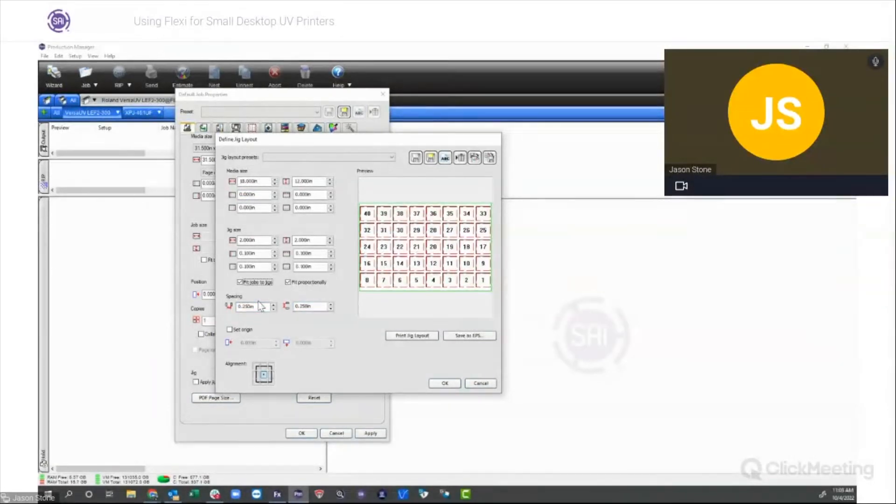
pyautogui.doubleClick(312, 306)
pyautogui.write('0.25')
pyautogui.press('Tab')
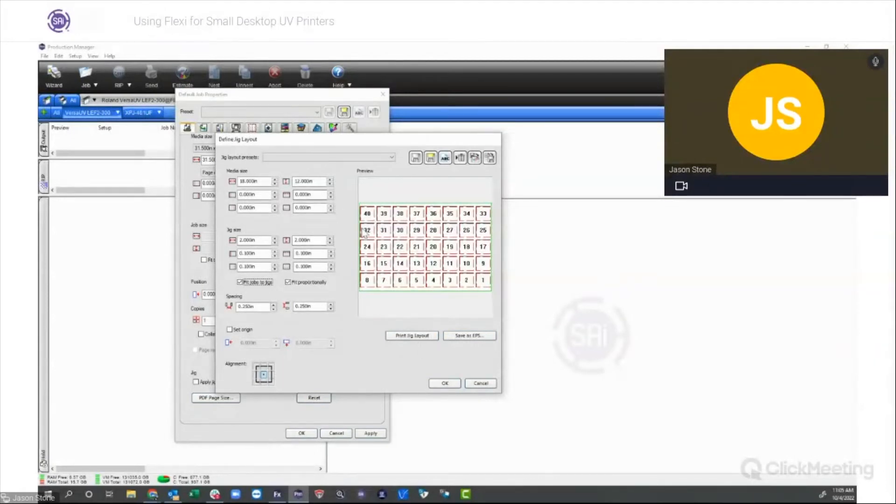
# - Save the jig layout as a preset named "Golf Balls 12x18" and check it in the list of presets
pyautogui.click(432, 160)
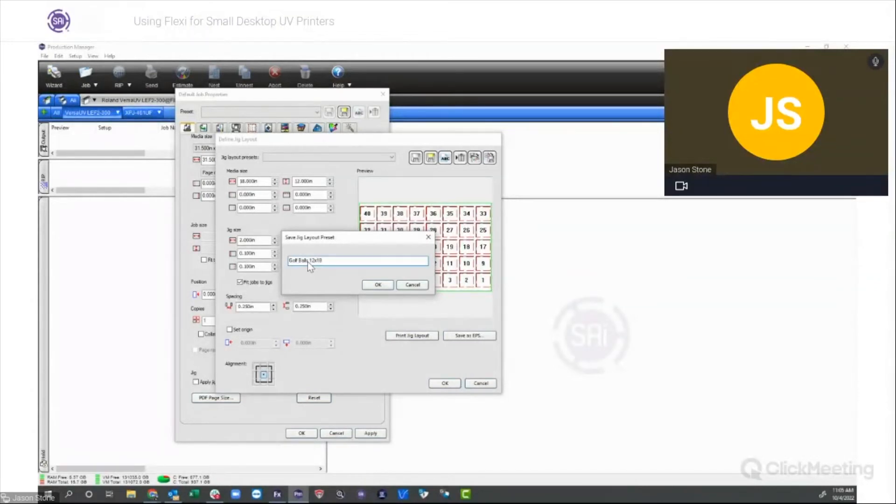
pyautogui.click(378, 285)
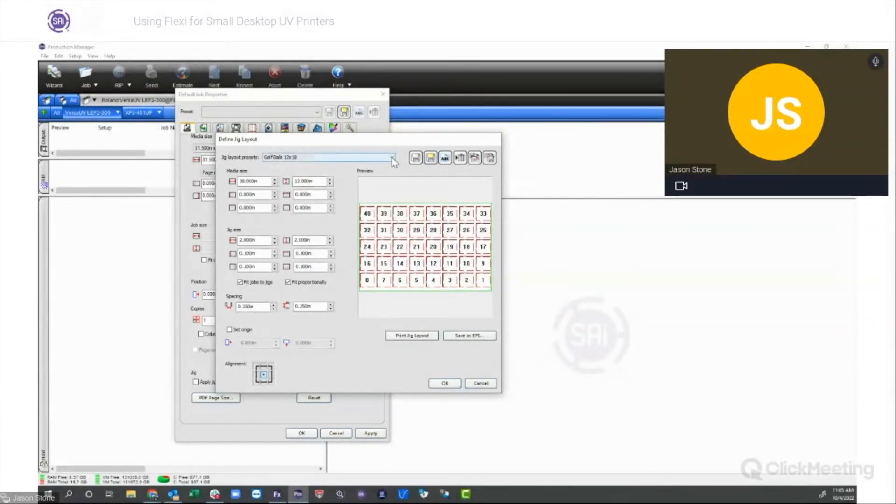
pyautogui.click(376, 156)
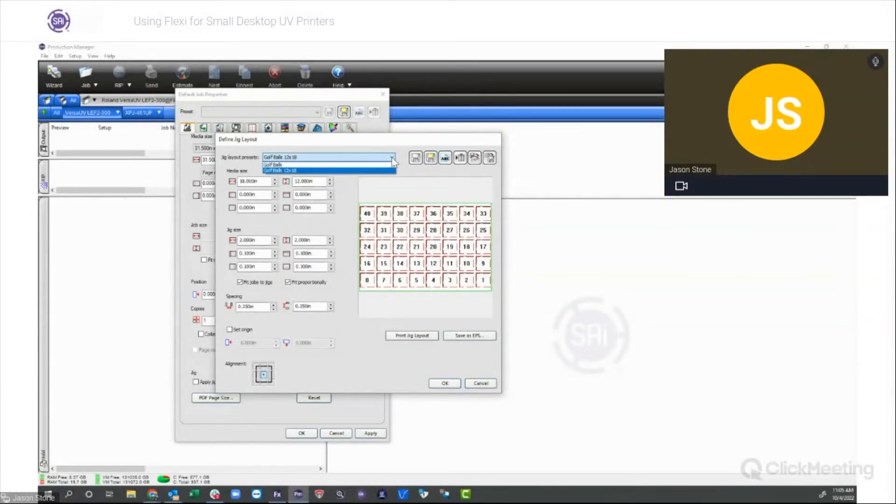
# - Compare the Golf Balls and Golf Balls 12x18 jig layout presets, and close the default job properties without saving
pyautogui.click(281, 166)
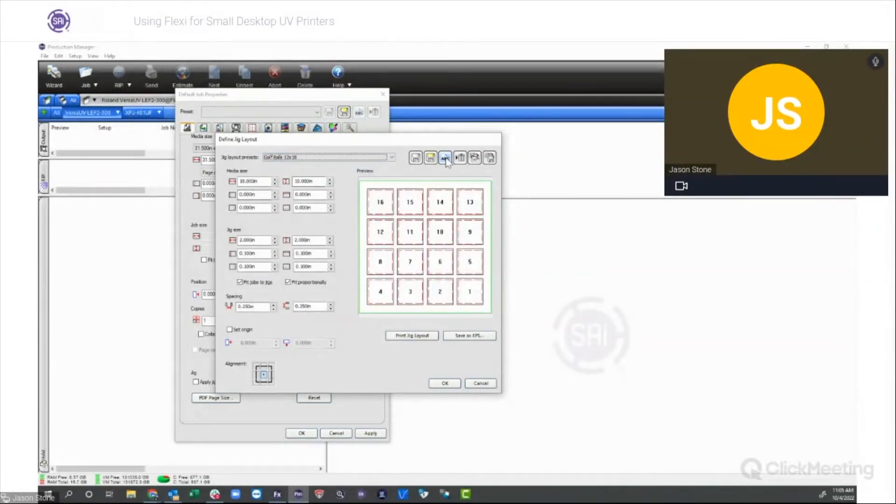
pyautogui.click(392, 158)
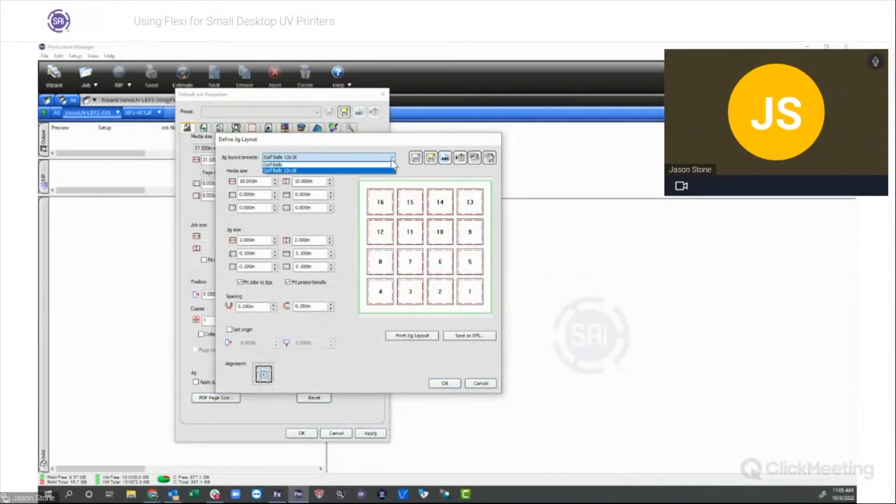
pyautogui.click(344, 170)
pyautogui.click(480, 384)
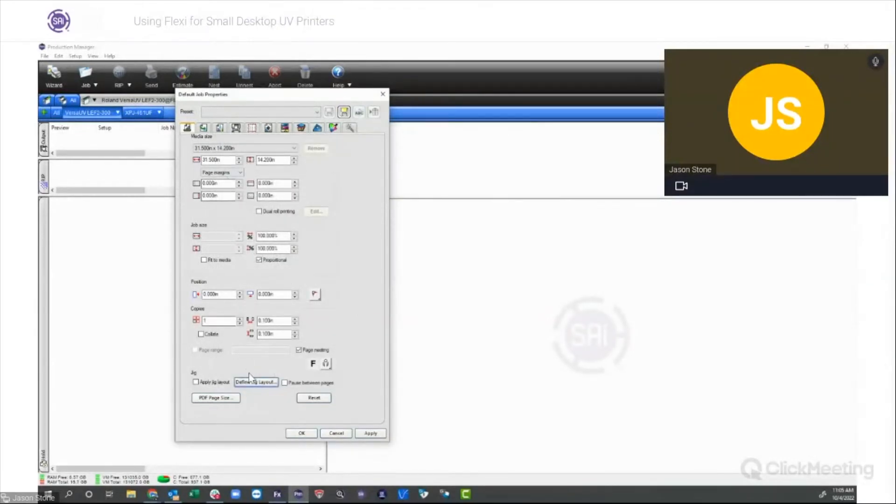
pyautogui.click(346, 434)
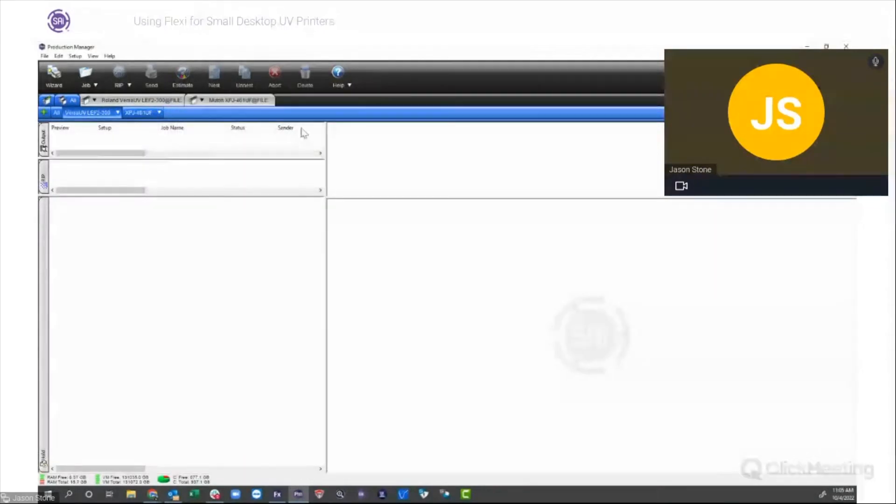
# - Add all the files in the Golf Balls folder as jobs to the VersaUV LEF2-300 setup
pyautogui.click(117, 113)
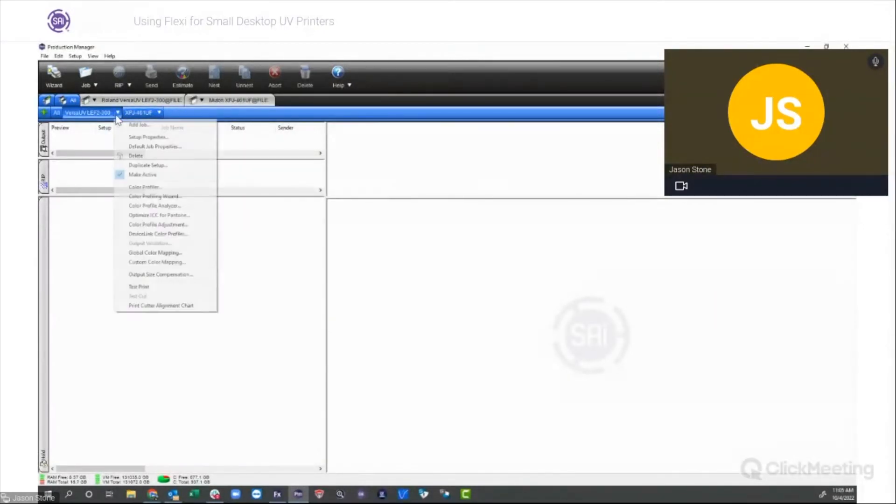
pyautogui.click(138, 124)
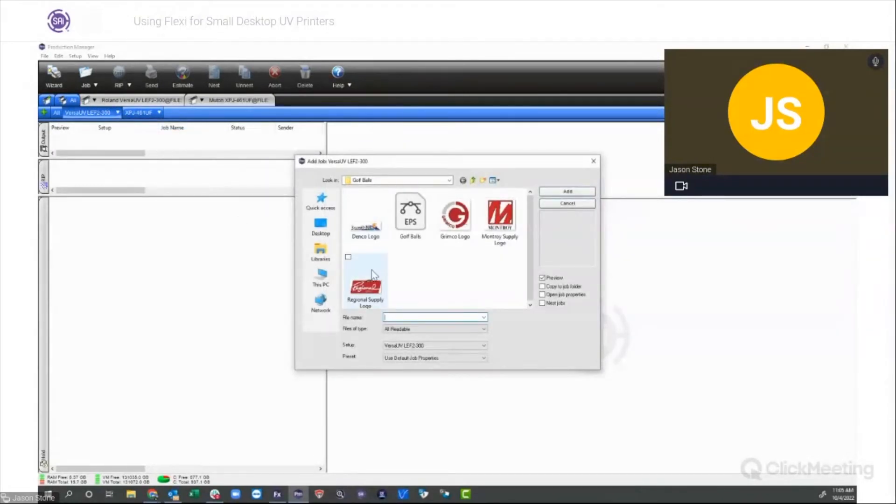
pyautogui.click(369, 229)
pyautogui.keyDown('shift'); pyautogui.click(365, 289); pyautogui.keyUp('shift')
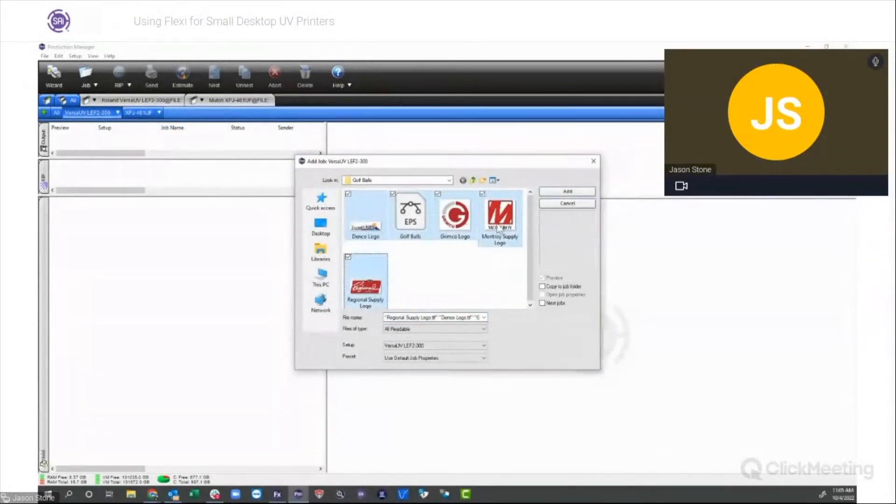
pyautogui.click(573, 192)
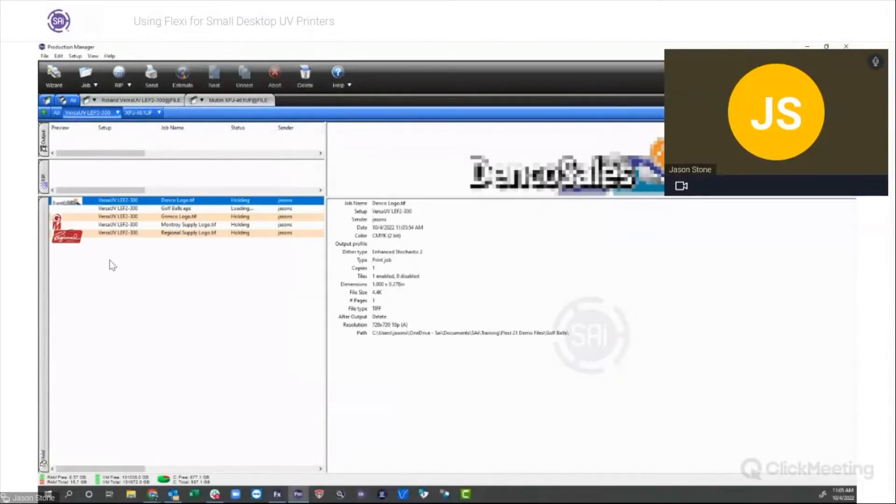
# - Delete the Golf Balls.eps job from the hold queue
pyautogui.click(107, 210)
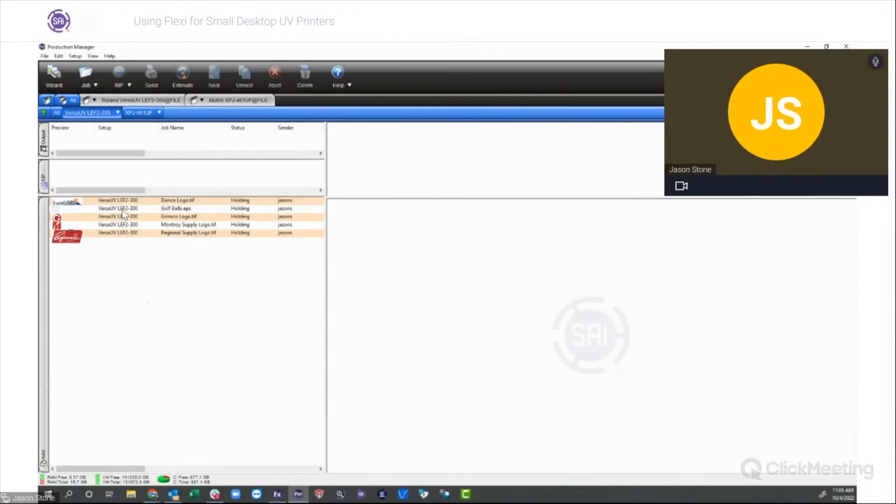
pyautogui.press('Delete')
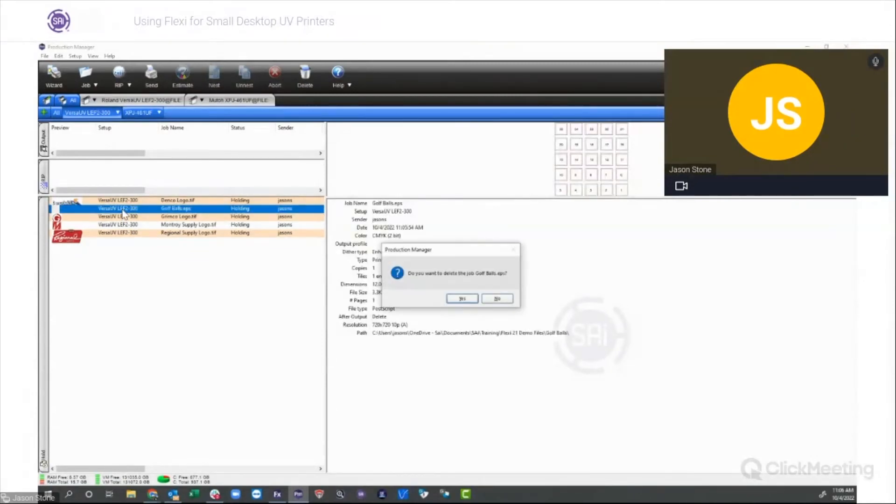
pyautogui.click(462, 299)
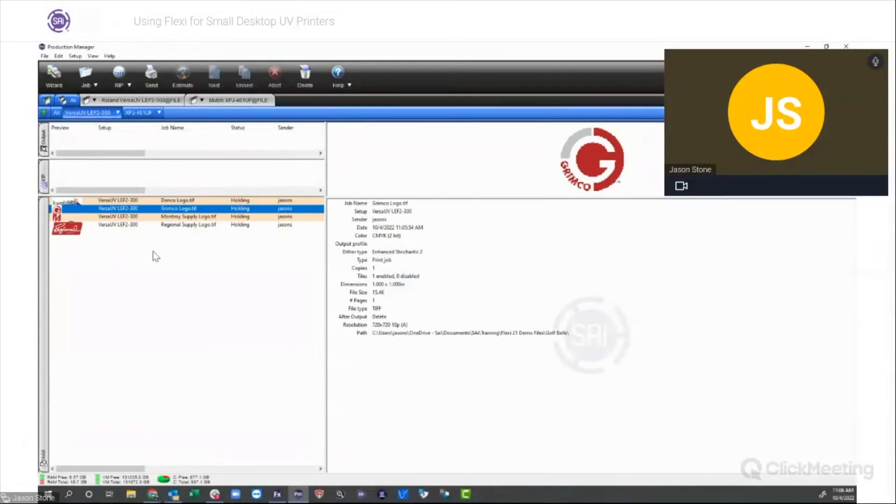
pyautogui.click(114, 277)
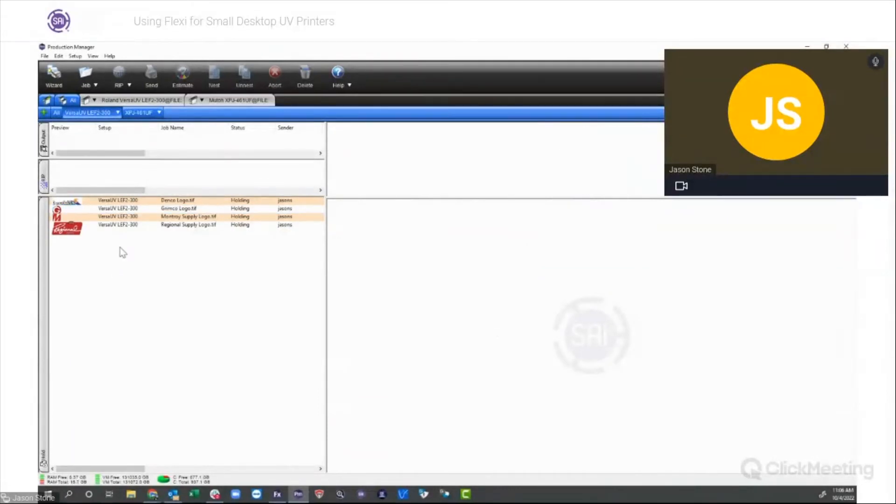
# - Nest the Denco, Grimco and Montroy Supply logo jobs together and view the nest's properties
pyautogui.click(119, 200)
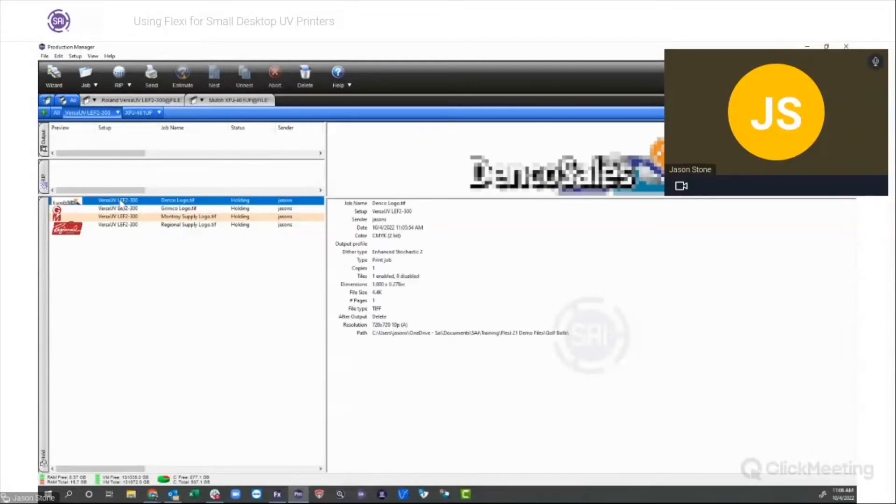
pyautogui.keyDown('shift'); pyautogui.click(128, 225); pyautogui.keyUp('shift')
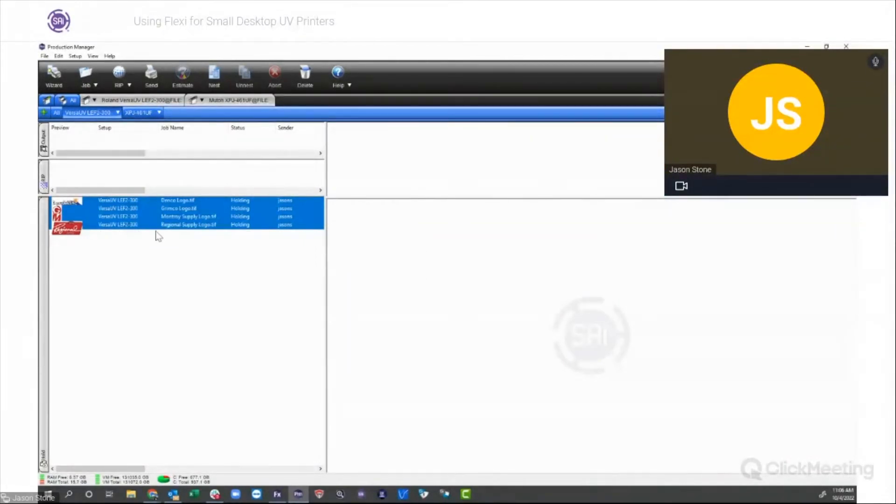
pyautogui.click(216, 84)
pyautogui.click(118, 201)
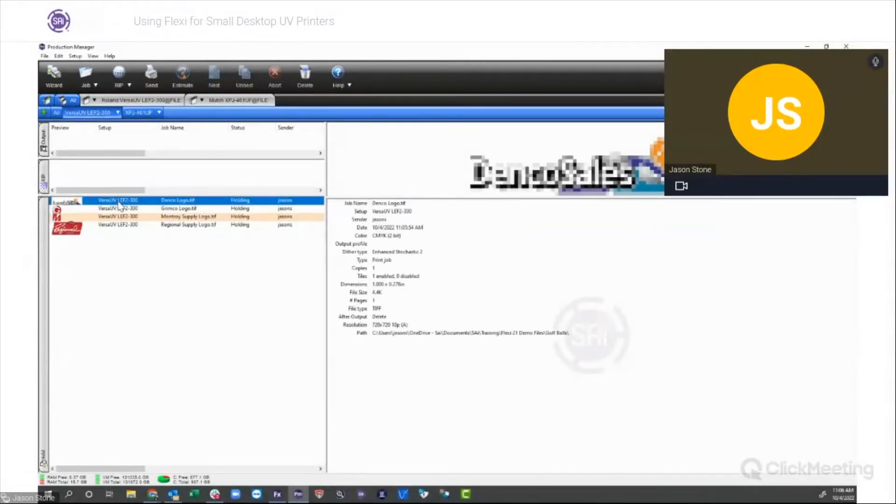
pyautogui.keyDown('shift'); pyautogui.click(123, 217); pyautogui.keyUp('shift')
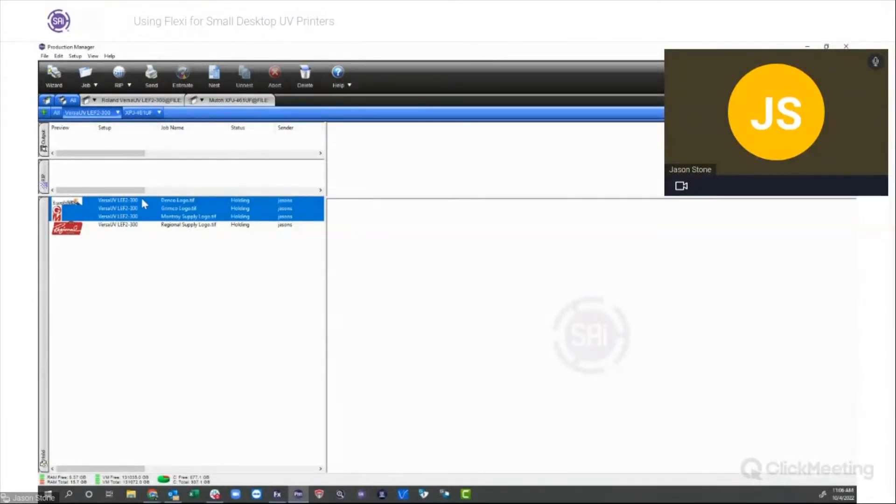
pyautogui.click(214, 75)
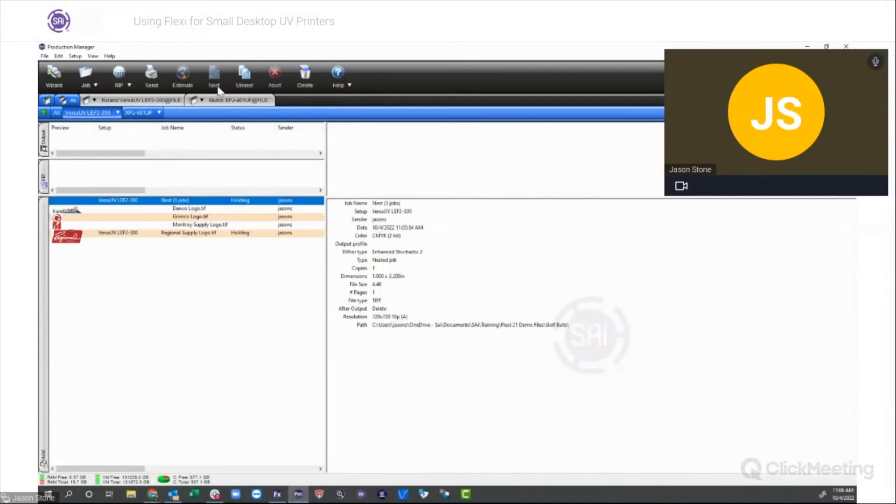
pyautogui.doubleClick(136, 200)
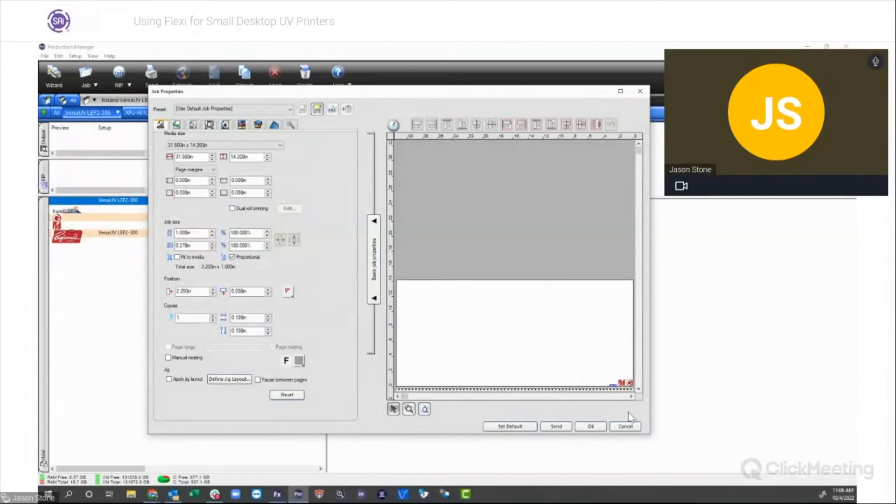
pyautogui.click(626, 426)
# - Move the Regional Supply Logo.tif job into the existing nest
pyautogui.click(127, 234)
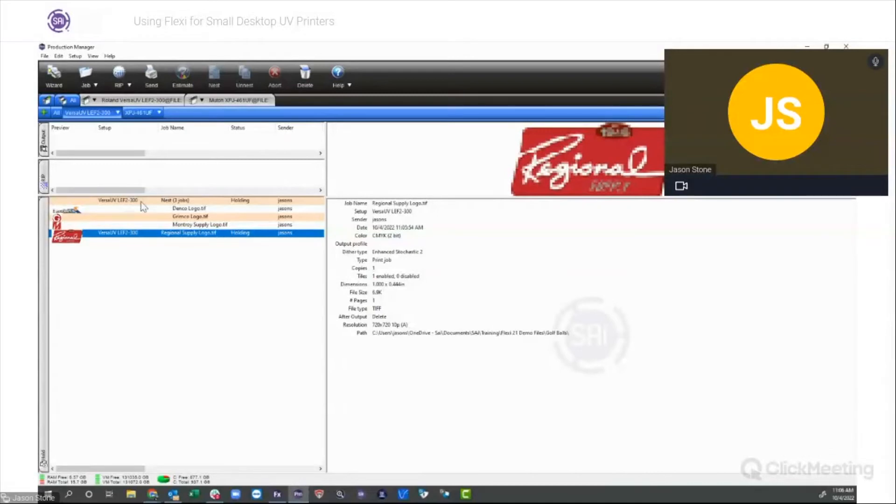
pyautogui.moveTo(141, 202); pyautogui.dragTo(139, 214)
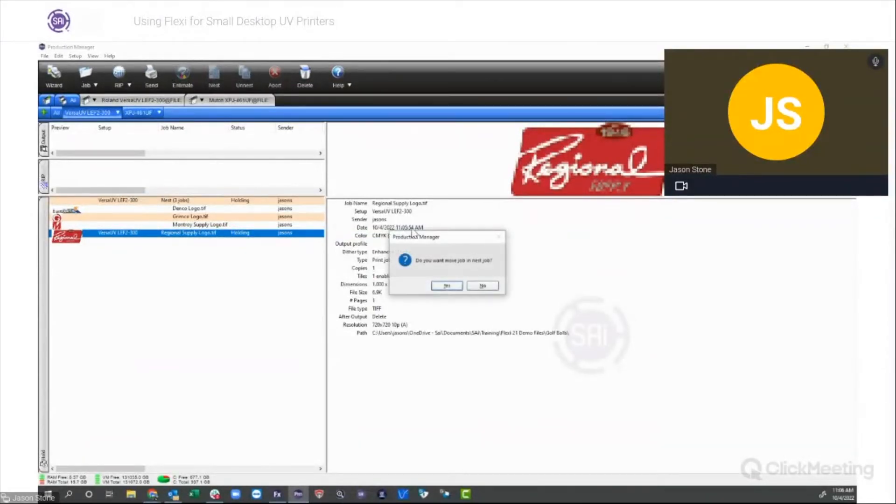
pyautogui.click(446, 286)
# - Apply the jig layout to the four nested logos in the nest's job properties
pyautogui.click(163, 201)
pyautogui.doubleClick(163, 201)
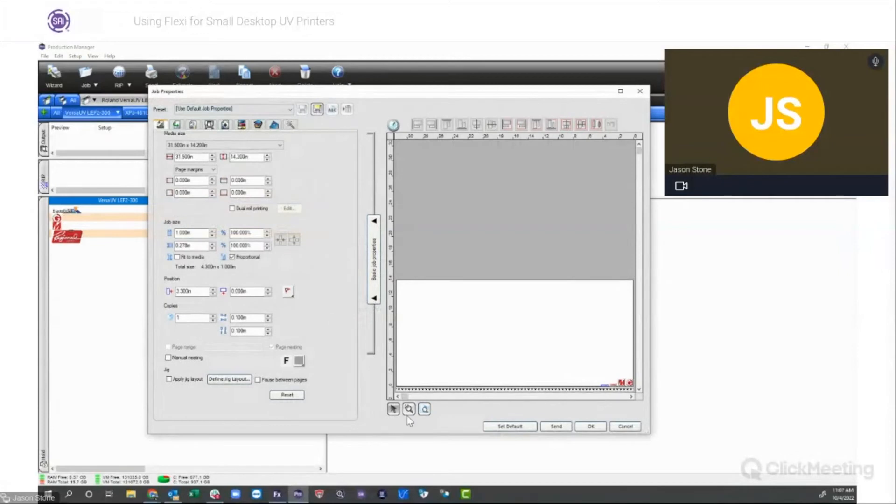
pyautogui.click(409, 409)
pyautogui.moveTo(581, 359); pyautogui.dragTo(639, 393)
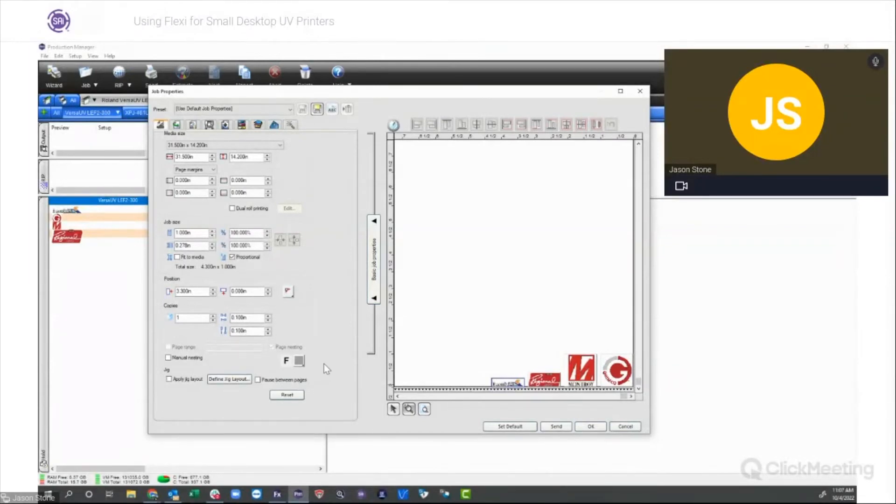
pyautogui.click(169, 379)
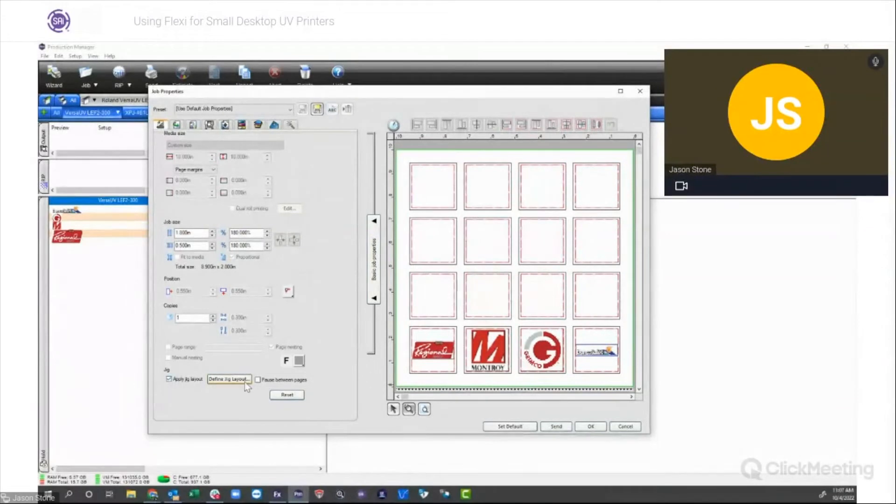
pyautogui.click(290, 109)
pyautogui.click(210, 115)
pyautogui.click(393, 409)
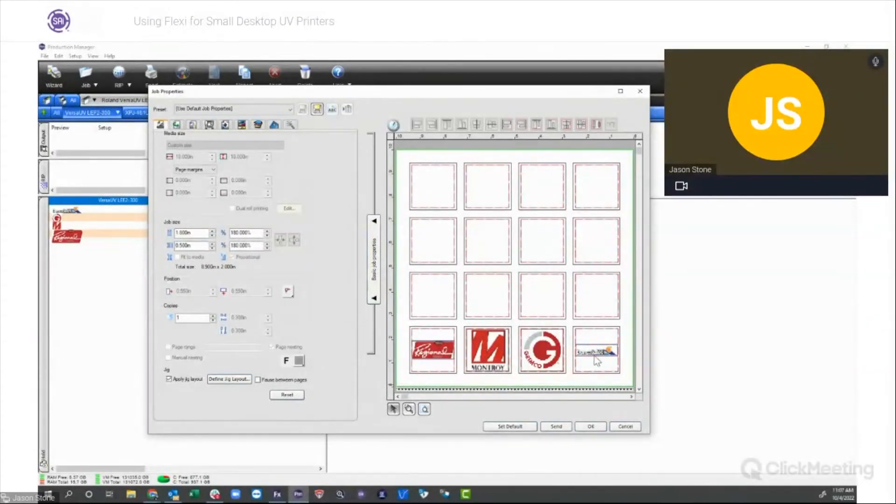
# - Set the copies to 4 for each nested logo on the jig
pyautogui.click(213, 315)
pyautogui.click(212, 315)
pyautogui.click(212, 315)
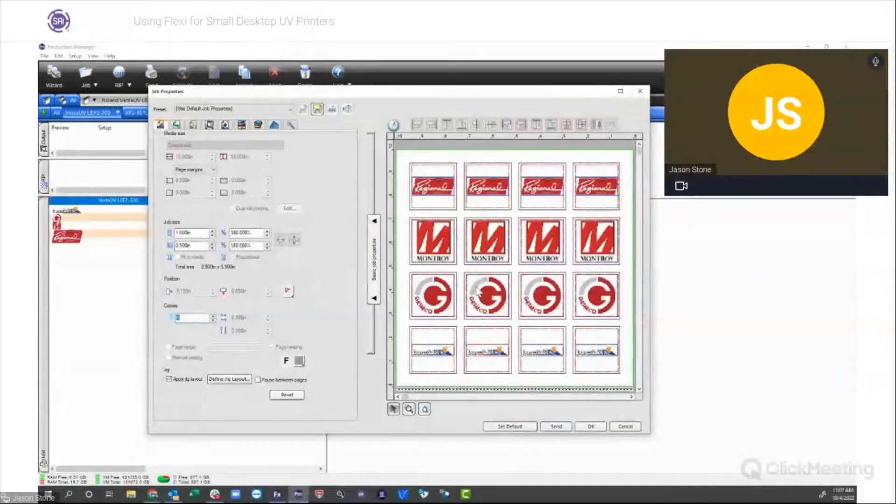
# - Vary the copies per logo, setting Montroy to 2 and Grimco to 6, and raise the Denco and Grimco logos to 12
pyautogui.click(491, 251)
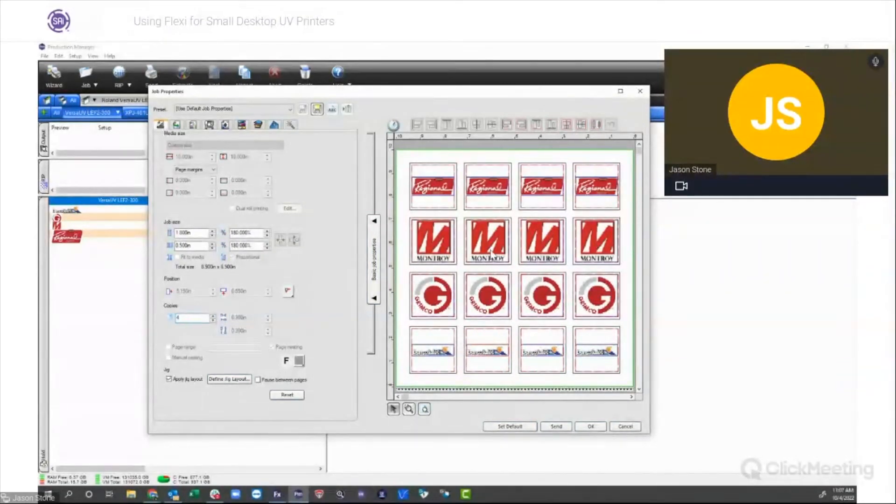
pyautogui.click(214, 320)
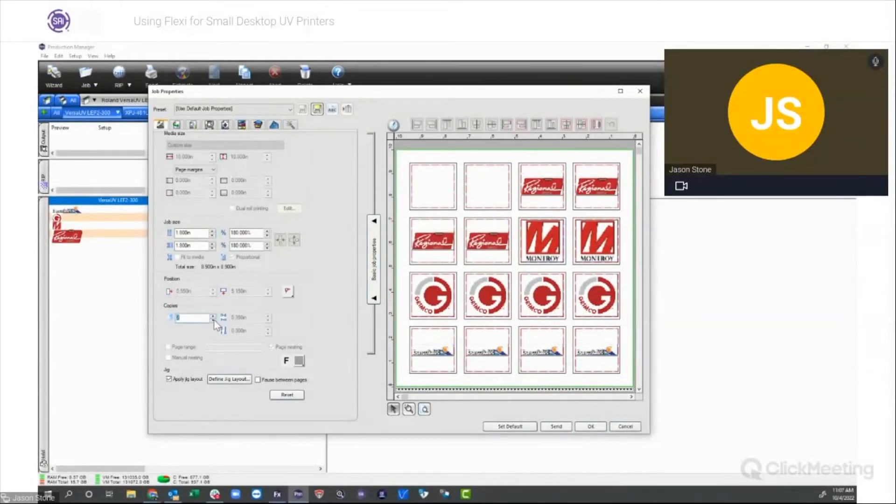
pyautogui.write('4')
pyautogui.click(213, 317)
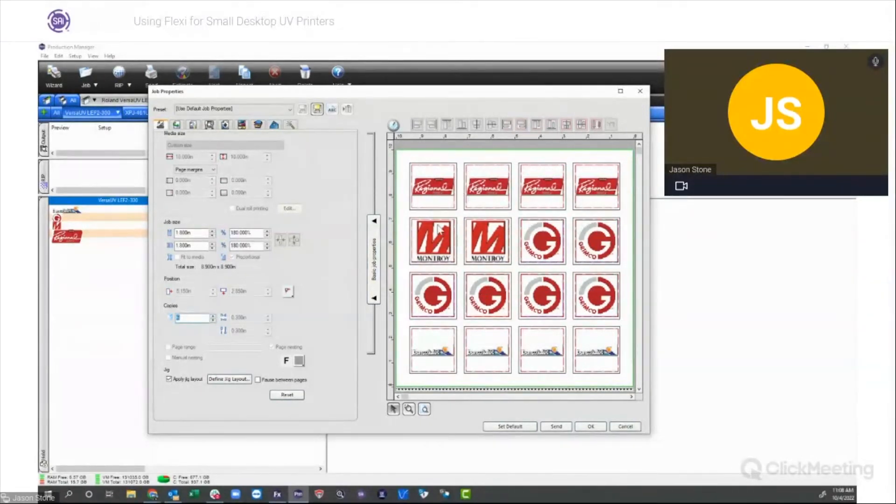
pyautogui.write('6')
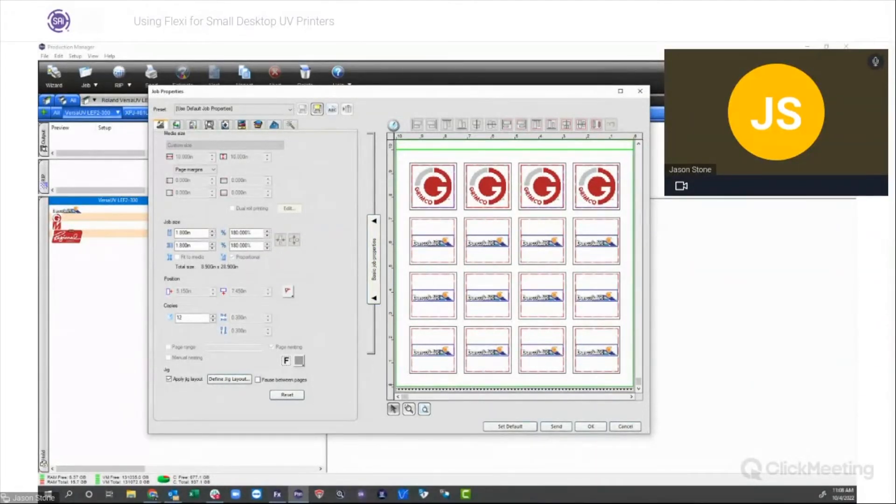
# - Try the option to pause between pages for the multi-page jig layout, and discard the job property changes
pyautogui.click(638, 145)
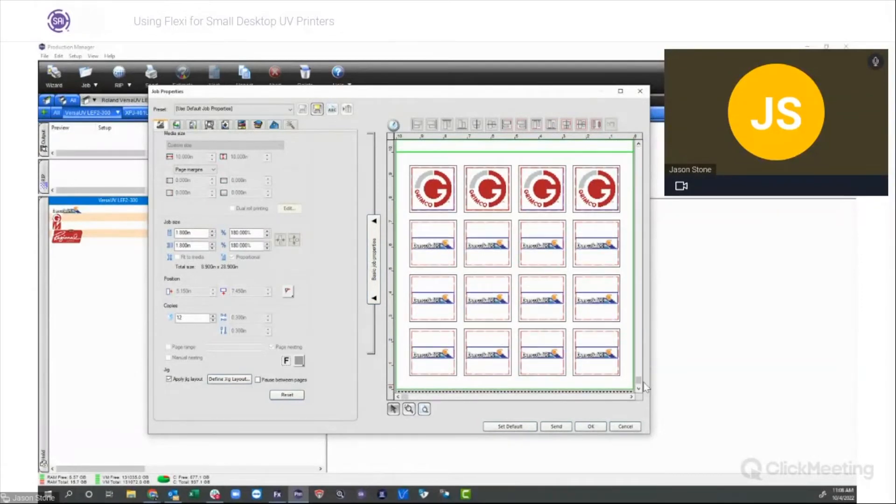
pyautogui.scroll(1, 642, 377)
pyautogui.moveTo(642, 377)
pyautogui.mouseDown()
pyautogui.moveTo(642, 163)
pyautogui.moveTo(639, 385)
pyautogui.mouseUp()
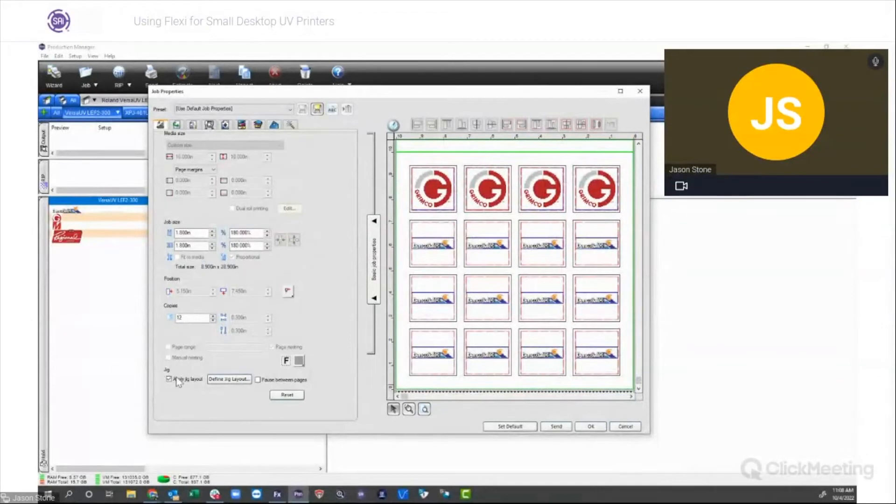
pyautogui.click(258, 380)
pyautogui.click(633, 430)
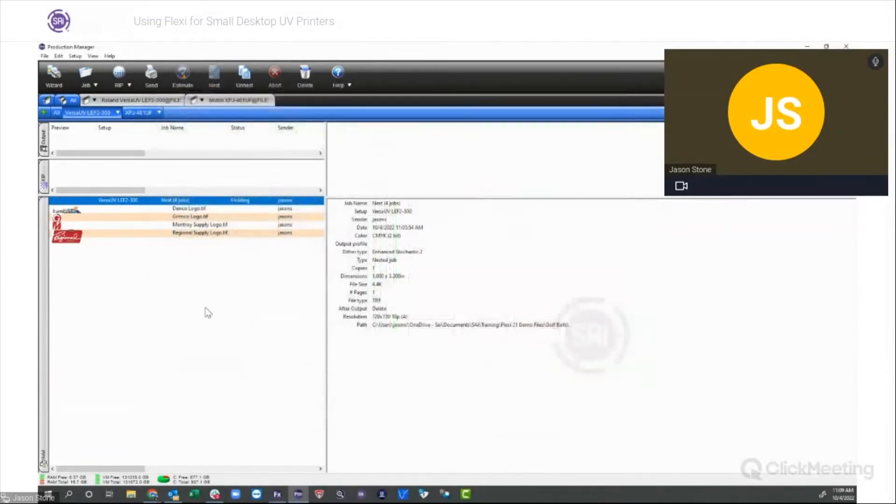
# - Delete the nested job with the four golf ball logos from the VersaUV LEF2-300 queue
pyautogui.click(209, 312)
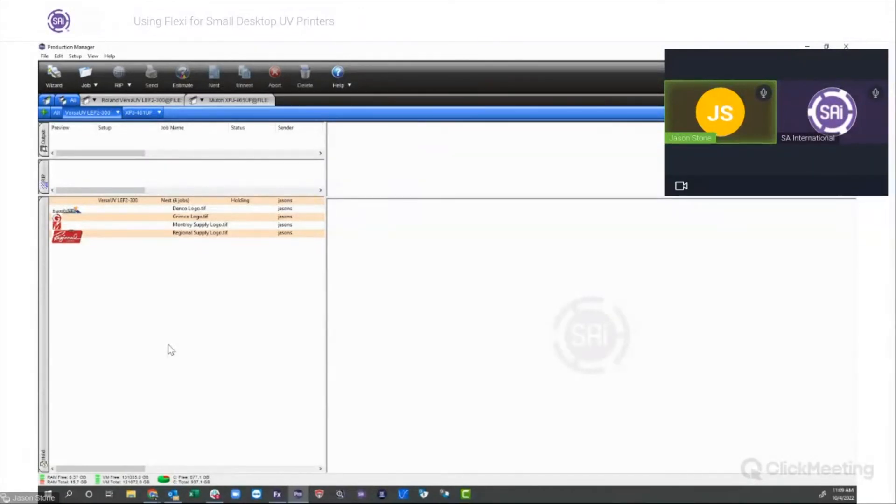
pyautogui.click(132, 201)
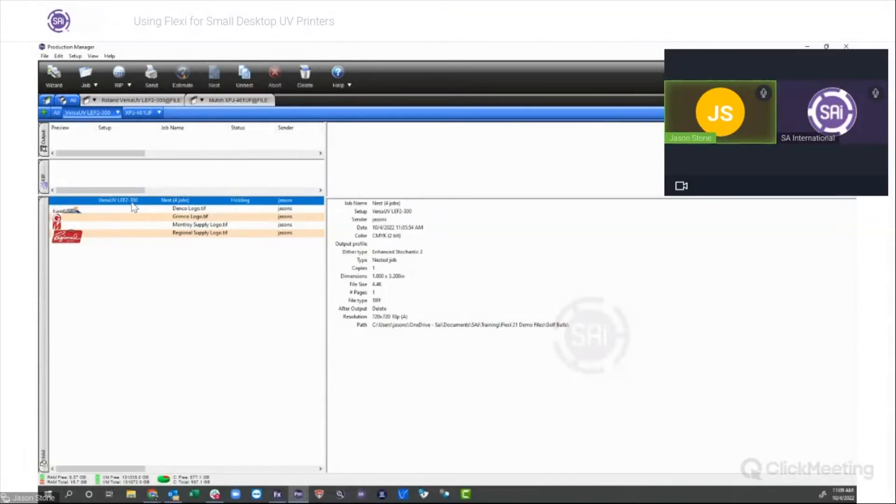
pyautogui.press('Delete')
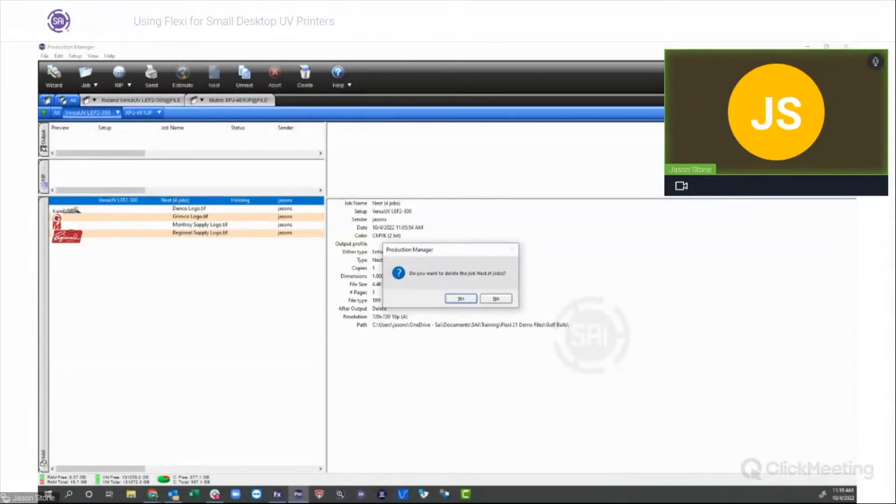
pyautogui.click(497, 298)
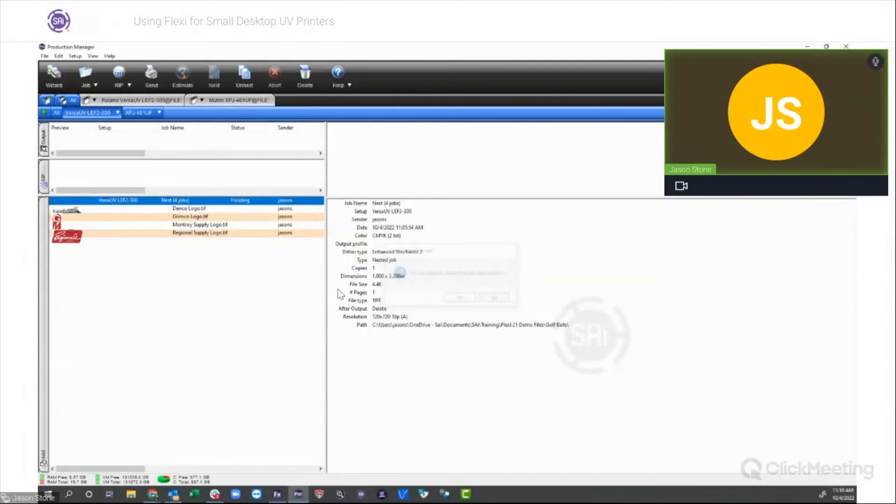
pyautogui.click(135, 201)
pyautogui.press('Delete')
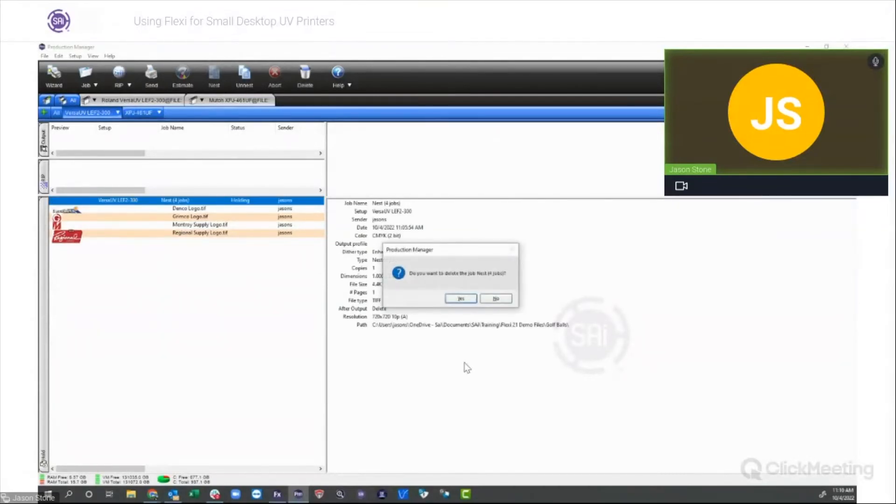
pyautogui.click(471, 299)
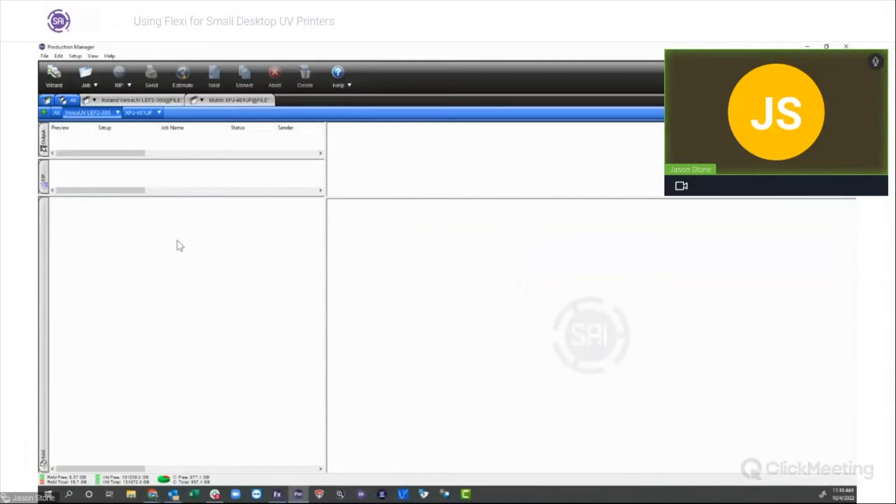
# - Add the Good Vibes Only Layers and Good Vibes Only Transparent files from the DTF Sample Files folder to the VersaUV LEF2-300 setup
pyautogui.click(118, 113)
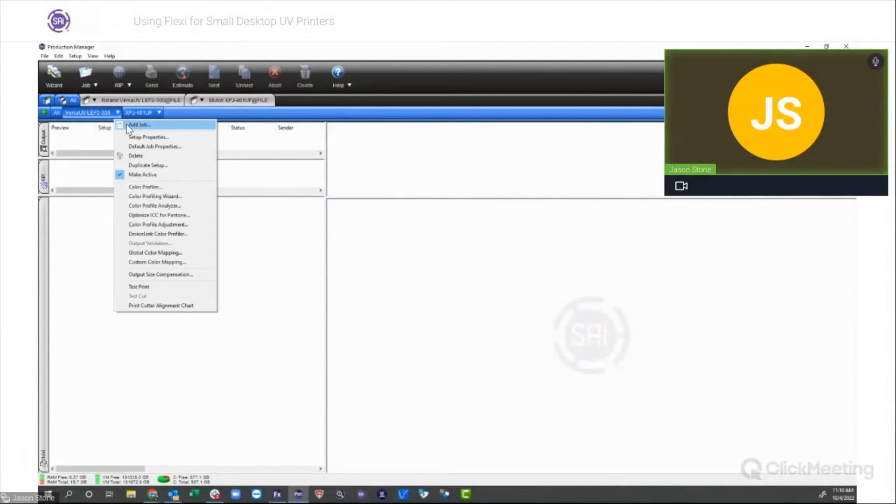
pyautogui.click(135, 125)
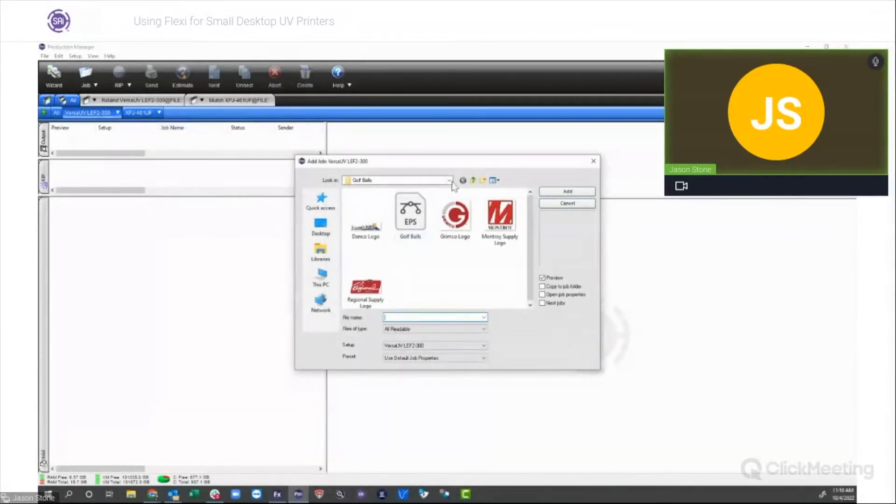
pyautogui.click(451, 181)
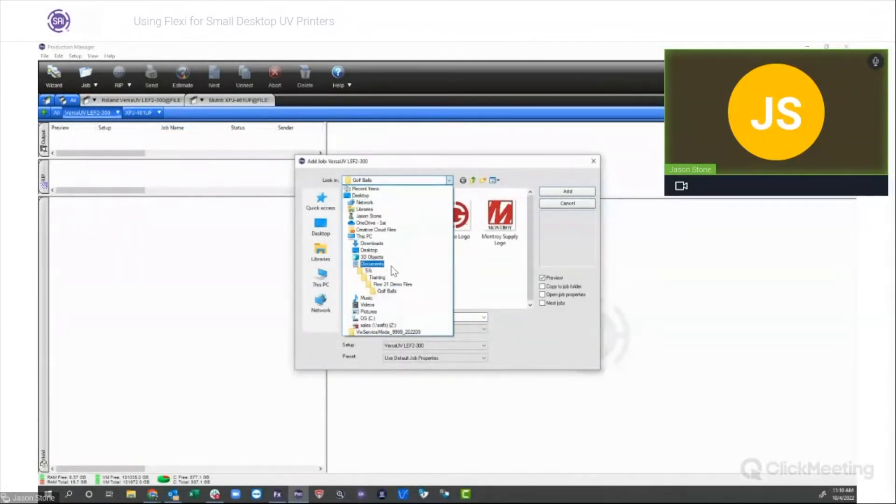
pyautogui.click(391, 264)
pyautogui.doubleClick(377, 292)
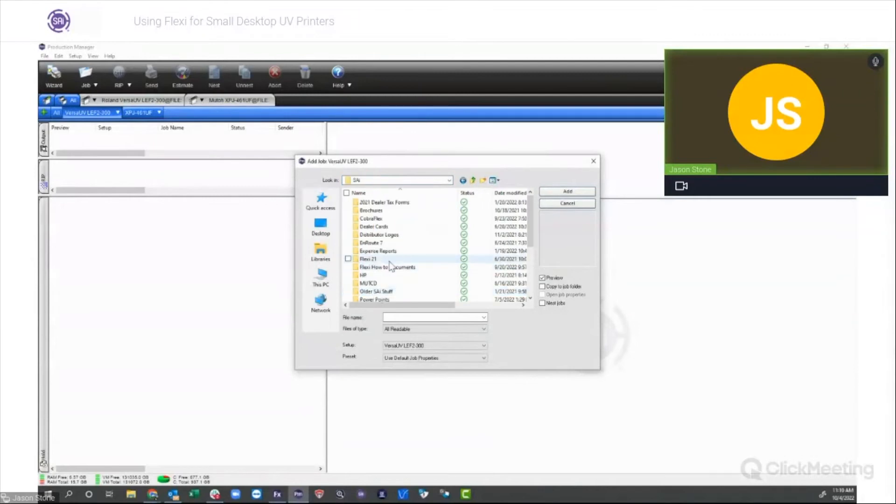
pyautogui.scroll(-5, 391, 267)
pyautogui.doubleClick(379, 293)
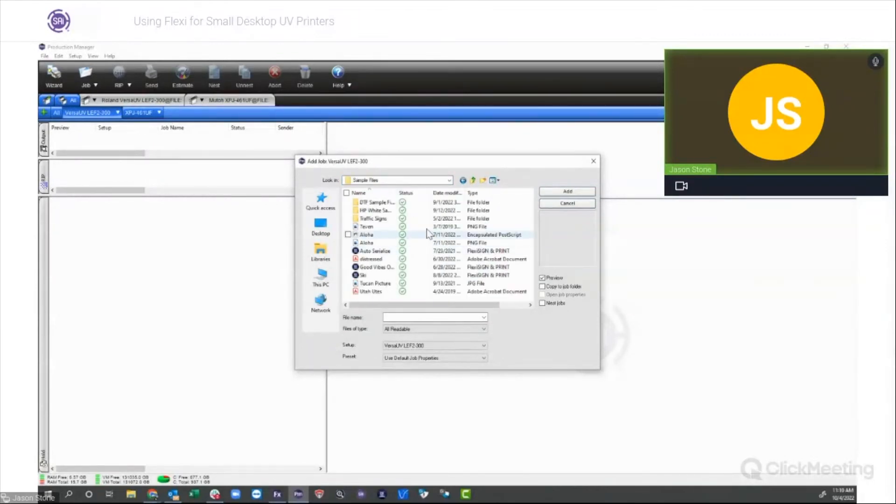
pyautogui.click(379, 203)
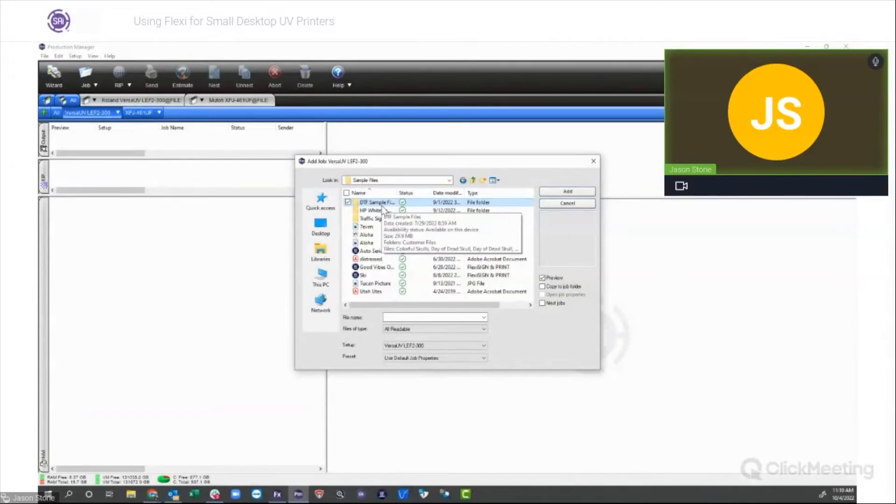
pyautogui.doubleClick(382, 204)
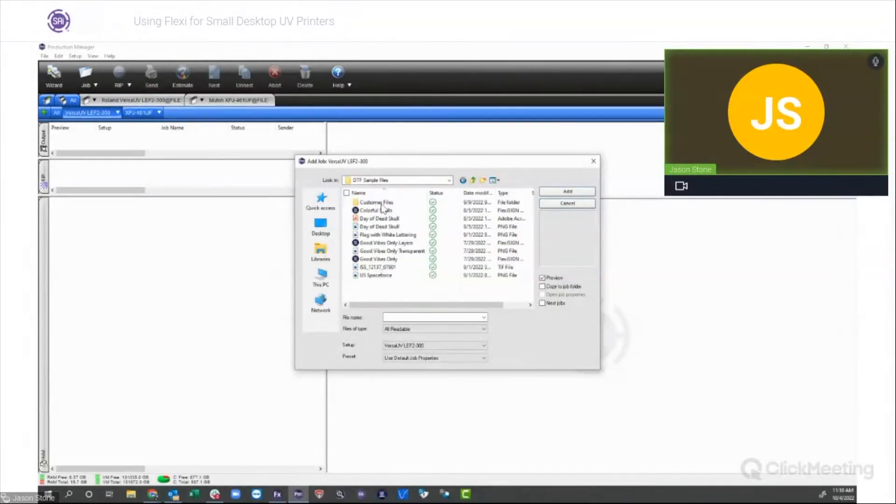
pyautogui.click(398, 243)
pyautogui.keyDown('ctrl'); pyautogui.click(400, 251); pyautogui.keyUp('ctrl')
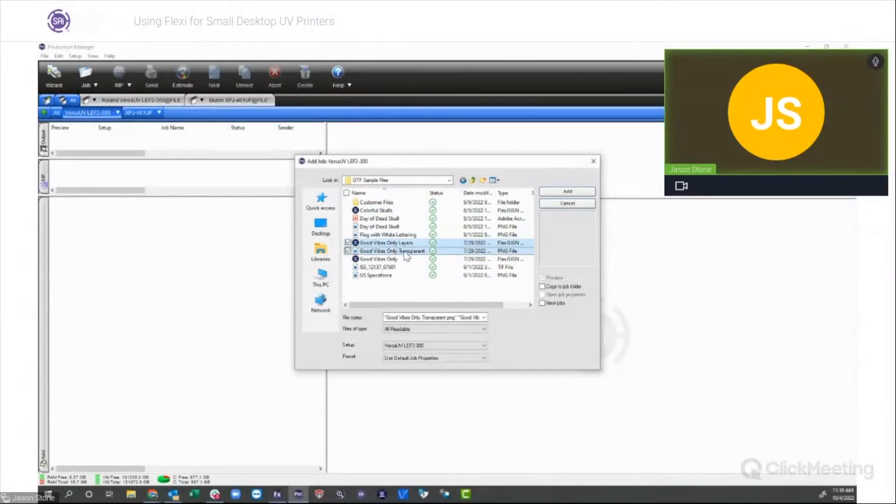
pyautogui.click(568, 192)
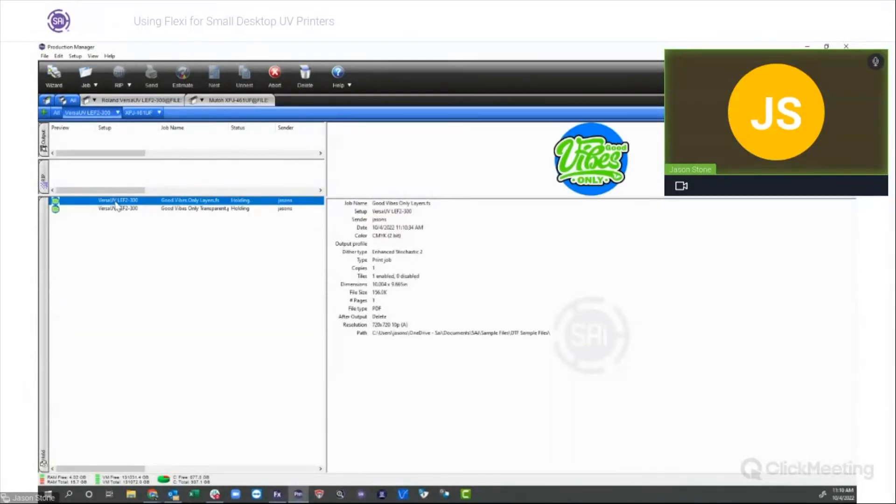
# - Check the layout preview of the Good Vibes Only Layers job and the details of the Good Vibes Only Transparent job
pyautogui.doubleClick(126, 201)
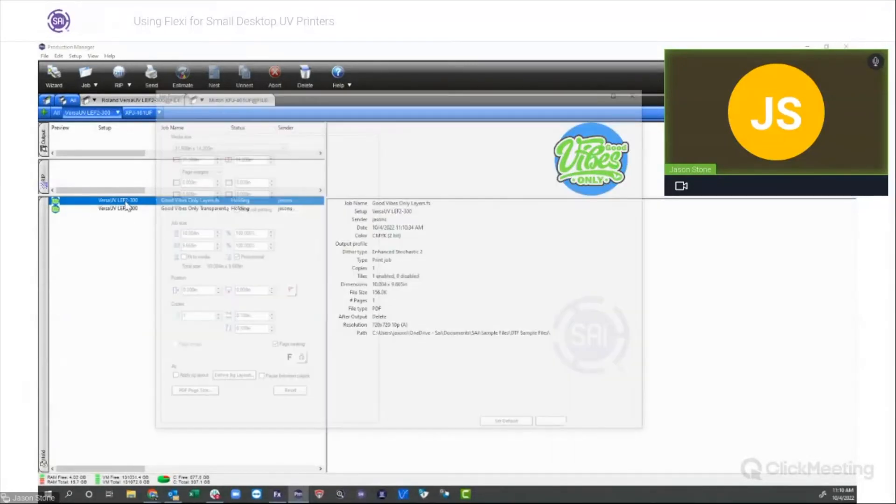
pyautogui.moveTo(494, 95); pyautogui.dragTo(445, 102)
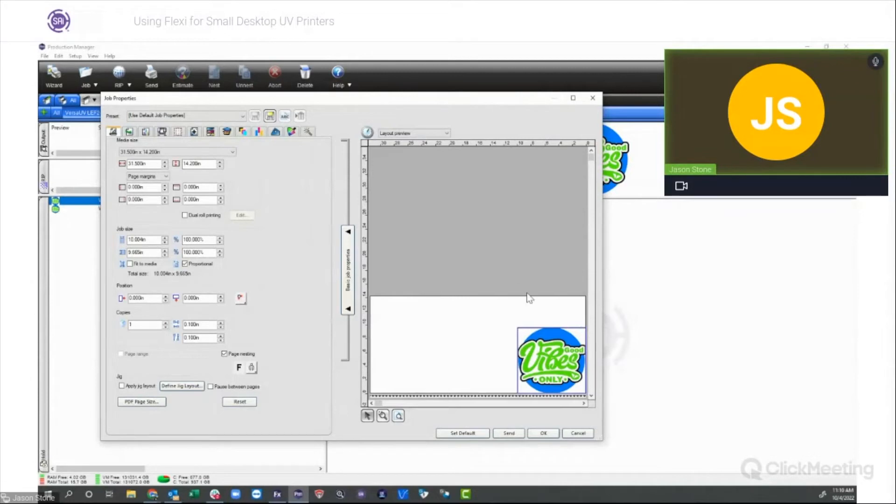
pyautogui.click(578, 432)
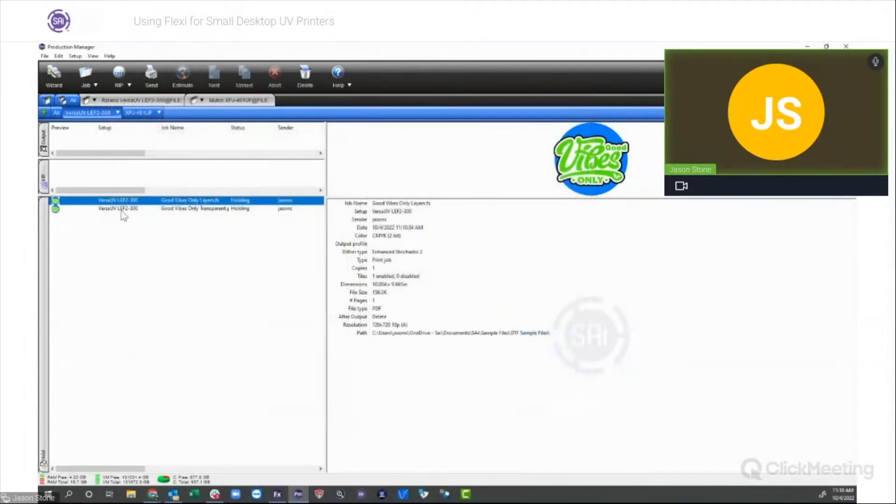
pyautogui.click(122, 208)
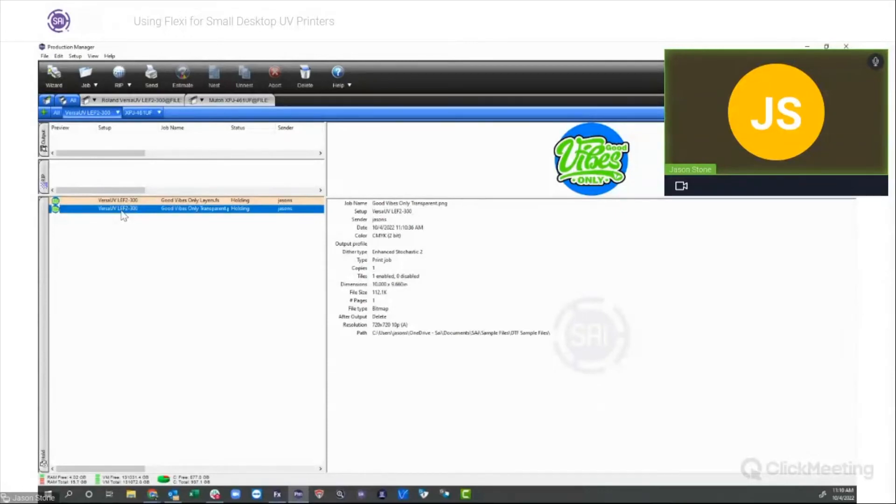
pyautogui.click(140, 268)
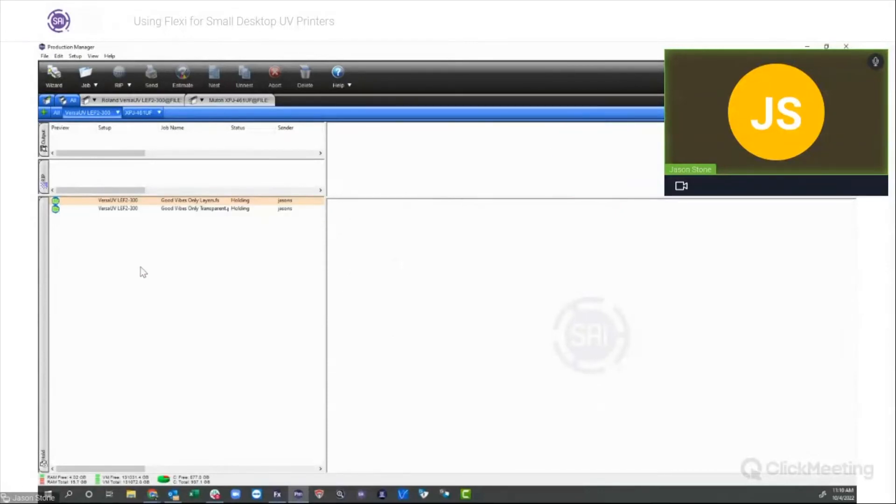
# - Open the transparent background options in the Good Vibes Only Layers job's properties
pyautogui.doubleClick(127, 201)
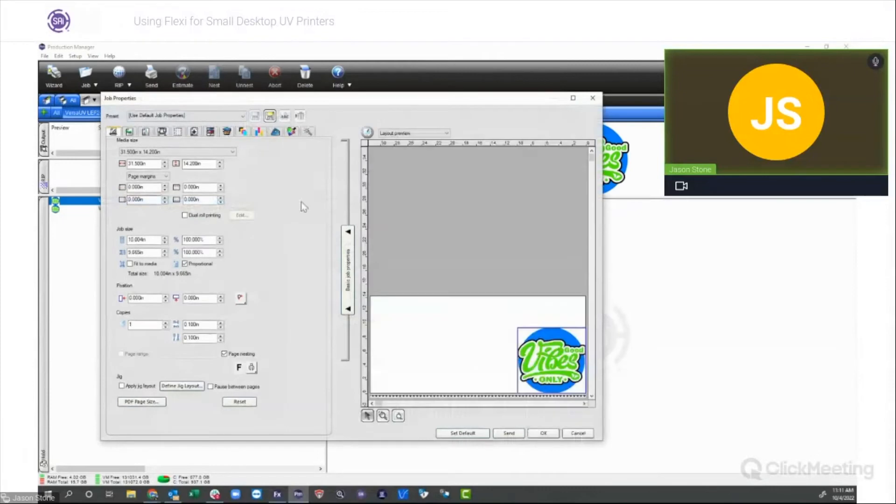
pyautogui.moveTo(386, 97); pyautogui.dragTo(406, 95)
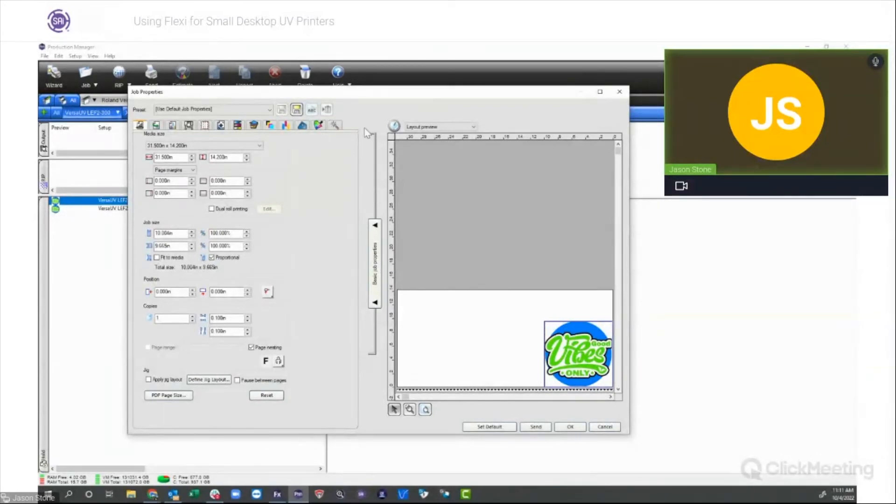
pyautogui.click(335, 126)
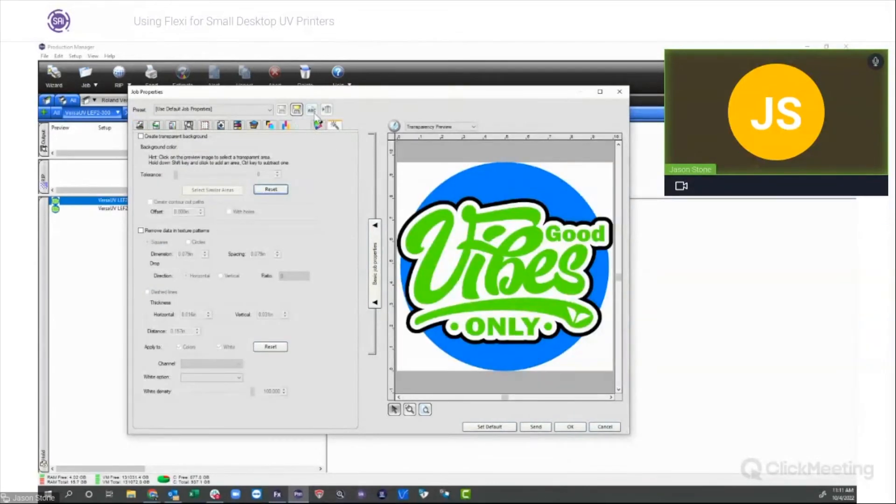
pyautogui.moveTo(416, 90); pyautogui.dragTo(385, 90)
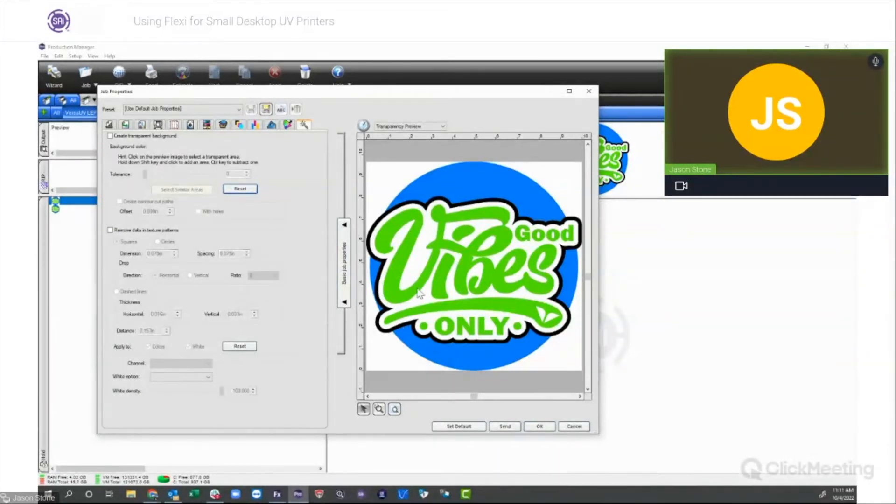
# - Try a transparent background by picking the white corners around the blue circle, and reset the selection
pyautogui.click(110, 136)
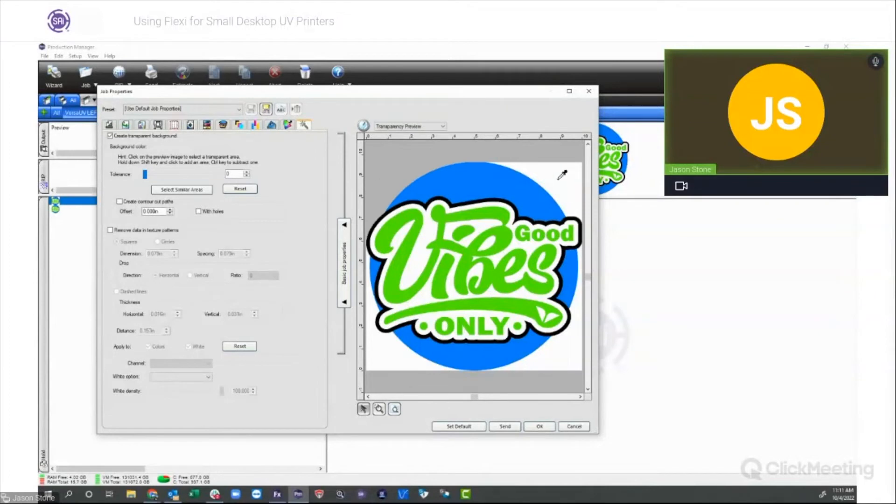
pyautogui.click(567, 345)
pyautogui.click(395, 364)
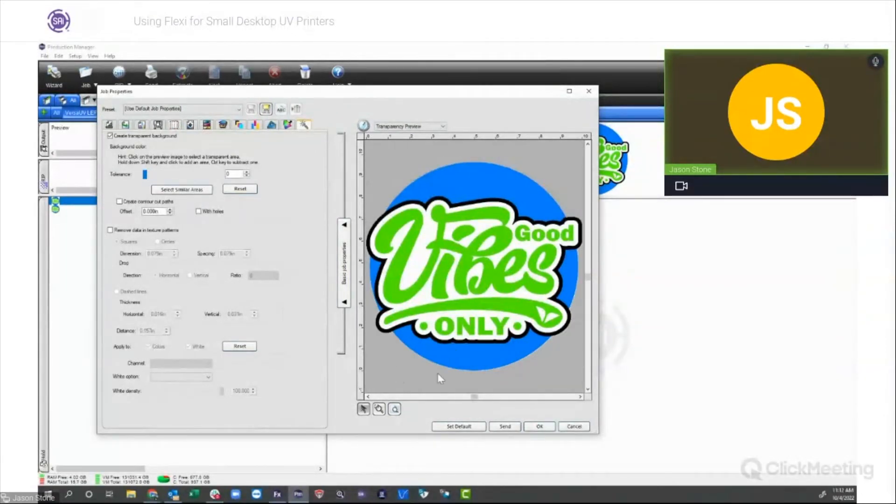
pyautogui.click(240, 189)
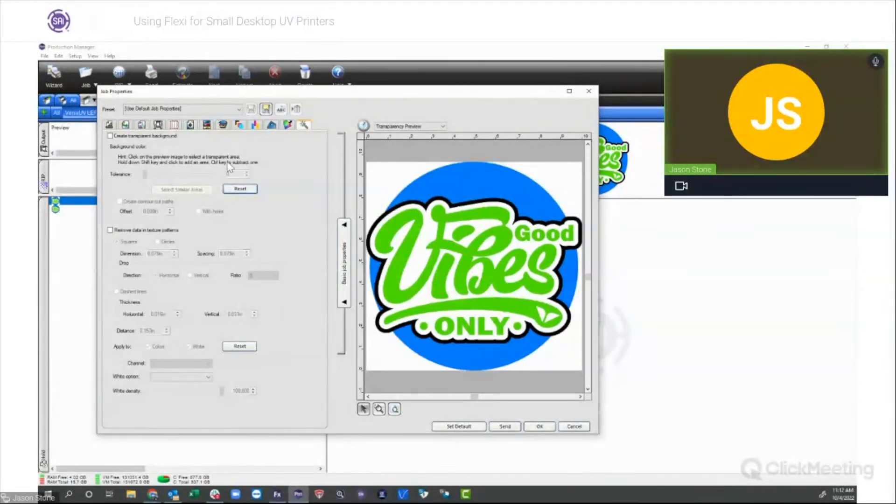
# - Try making every white area transparent by picking a white corner and selecting similar areas, and reset the result
pyautogui.click(110, 135)
pyautogui.click(400, 176)
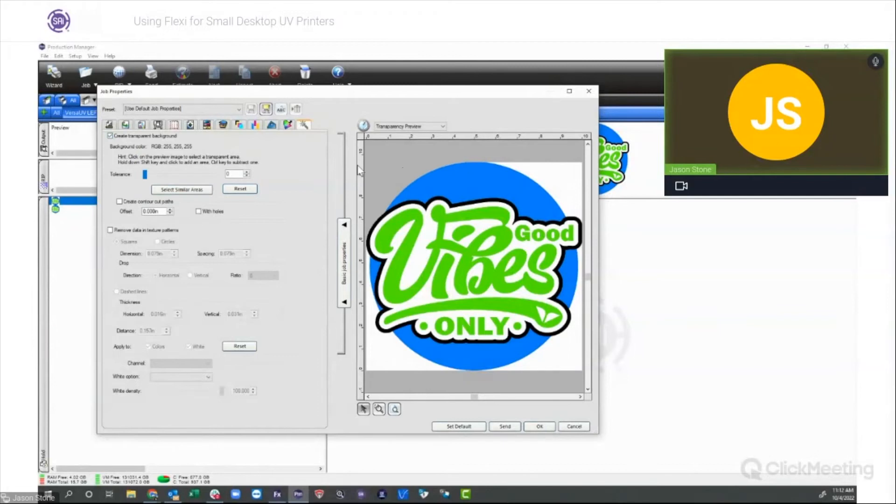
pyautogui.click(174, 190)
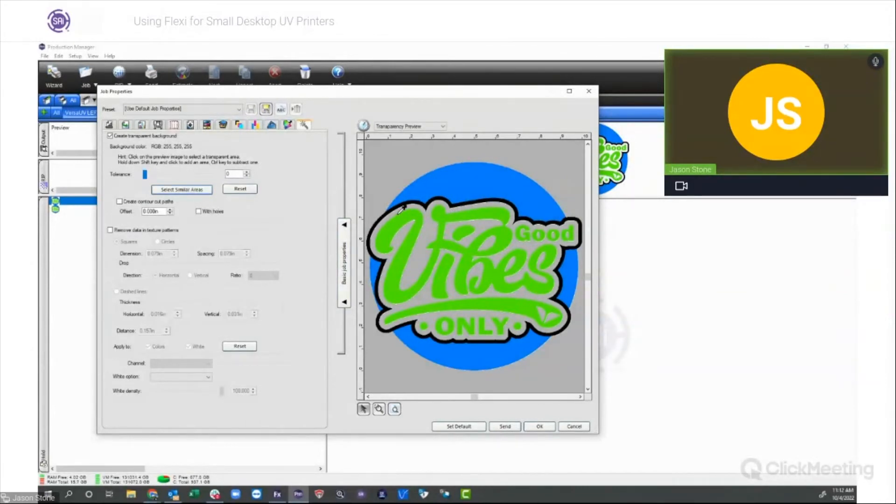
pyautogui.click(247, 189)
# - Try making the four white corners and the green Vibes lettering transparent, and reset the selection
pyautogui.click(110, 136)
pyautogui.click(404, 181)
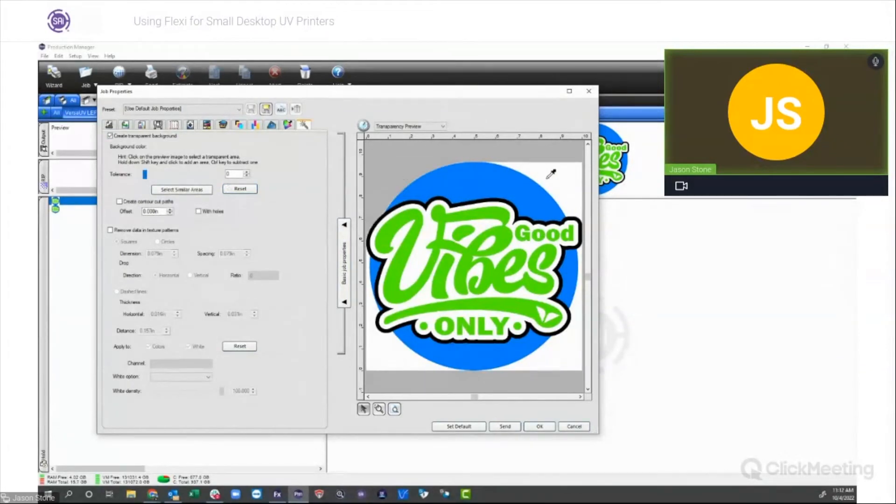
pyautogui.click(570, 176)
pyautogui.click(567, 350)
pyautogui.click(411, 363)
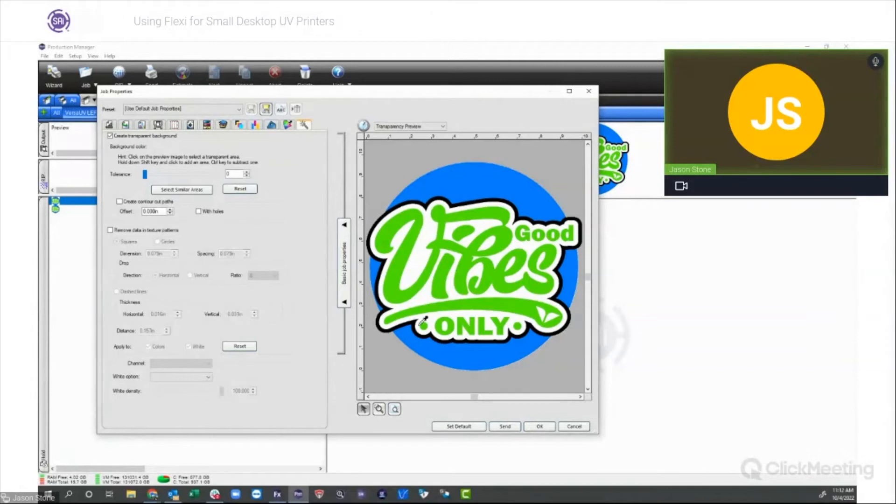
pyautogui.click(416, 234)
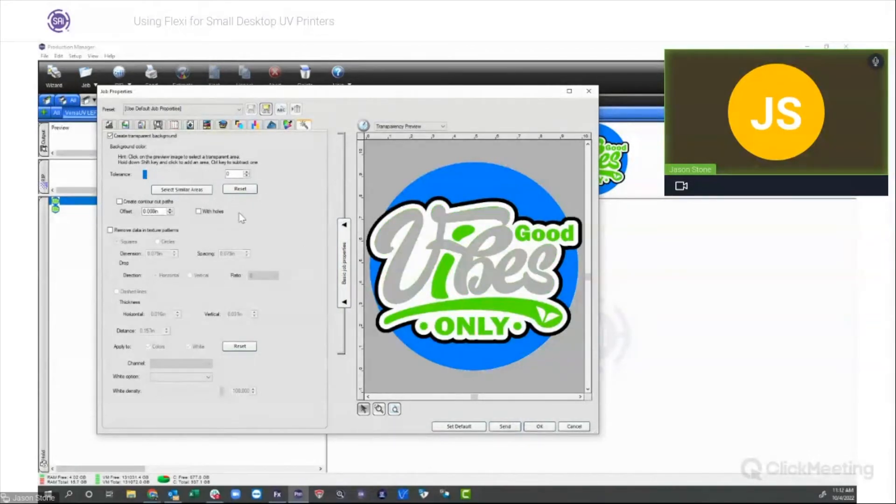
pyautogui.click(240, 189)
# - Create a transparent background by adding all the white corners around the blue circle to the transparent area
pyautogui.click(111, 136)
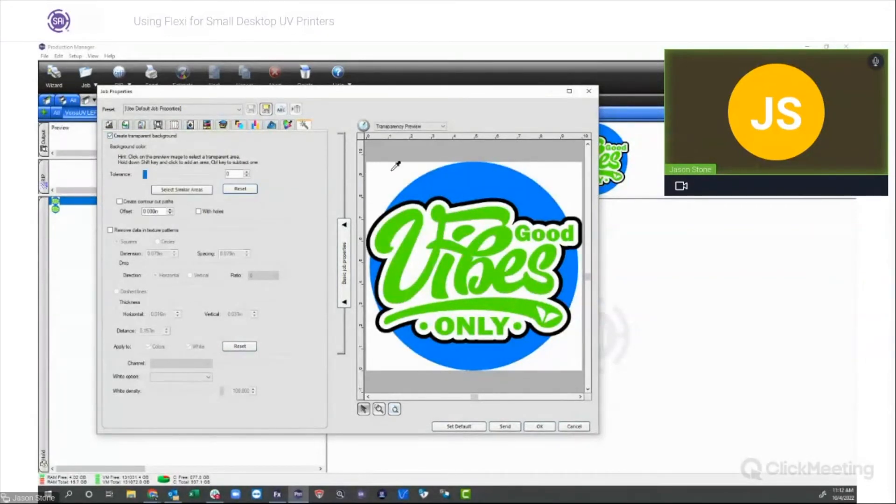
pyautogui.click(395, 167)
pyautogui.keyDown('shift'); pyautogui.click(398, 355); pyautogui.keyUp('shift')
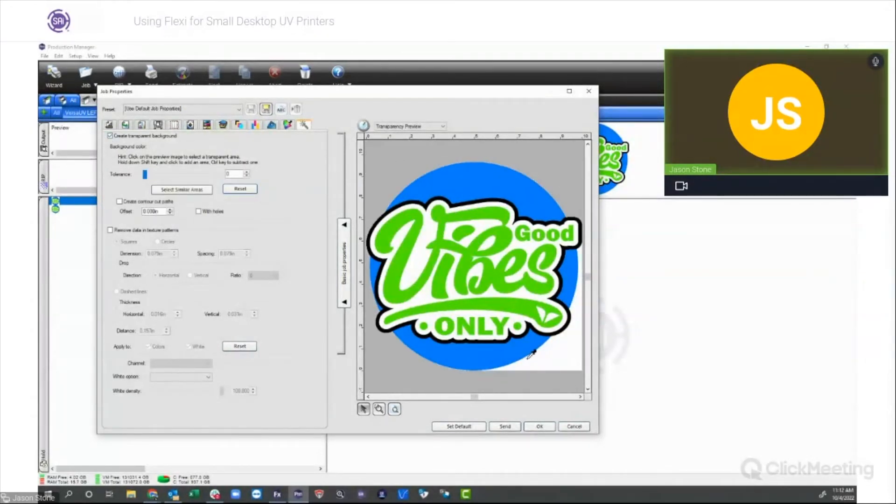
pyautogui.keyDown('shift'); pyautogui.click(545, 357); pyautogui.keyUp('shift')
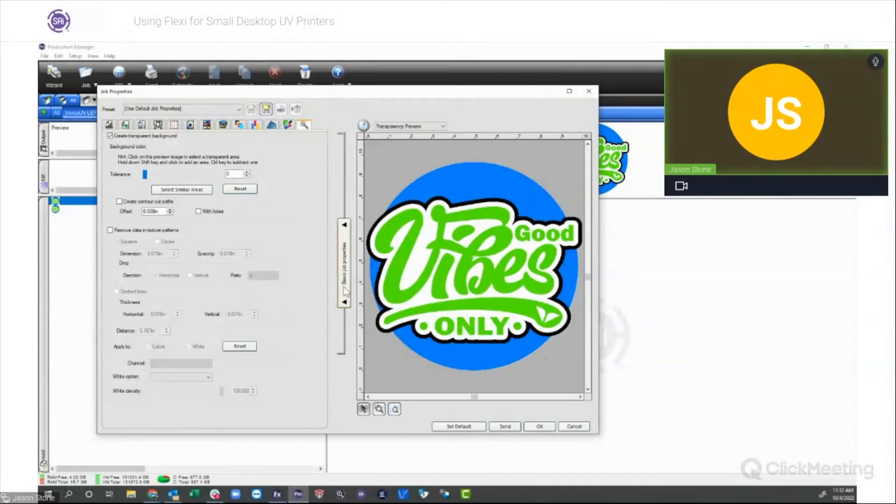
# - Look at the white option choices, and set the job's color mode to CMYKWhite (2 bit)
pyautogui.click(210, 376)
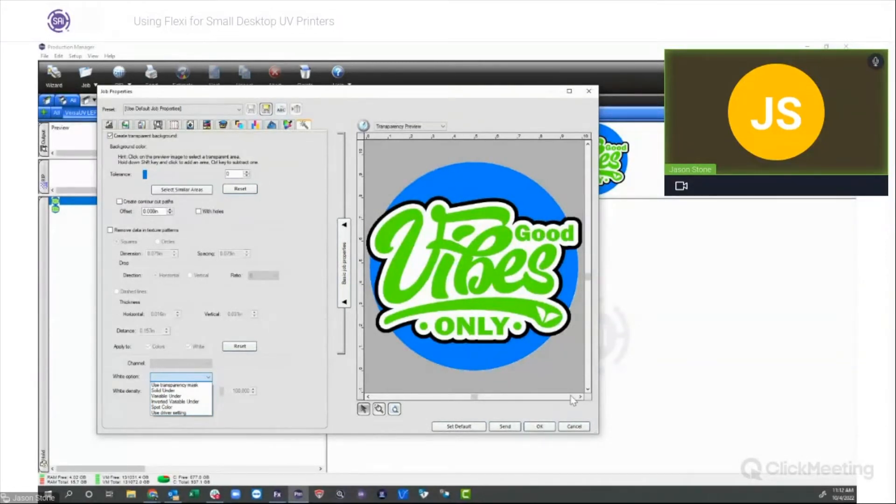
pyautogui.click(110, 132)
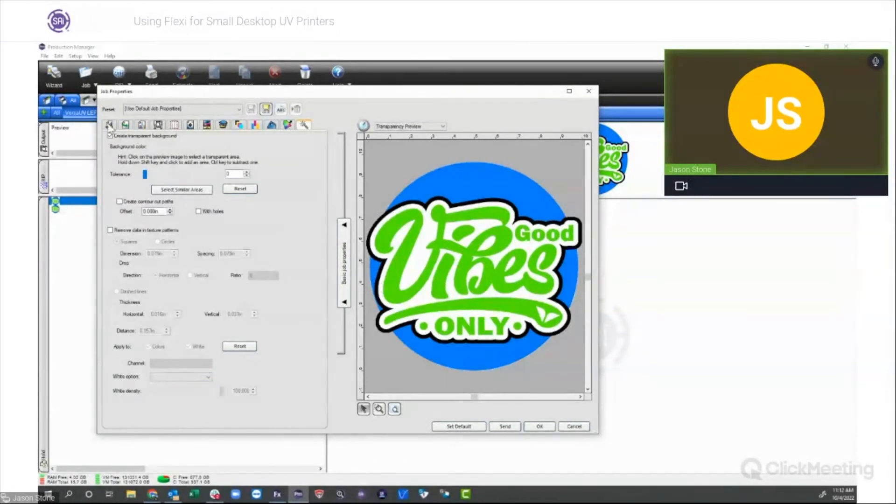
pyautogui.click(109, 125)
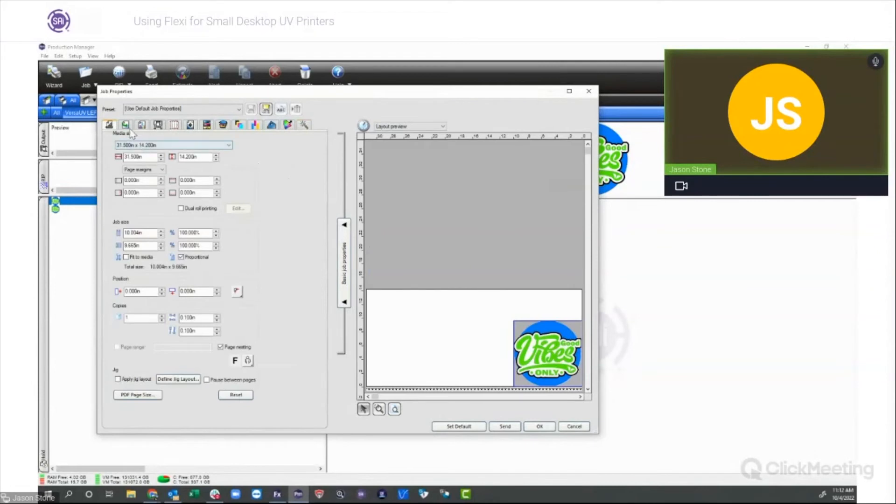
pyautogui.click(144, 126)
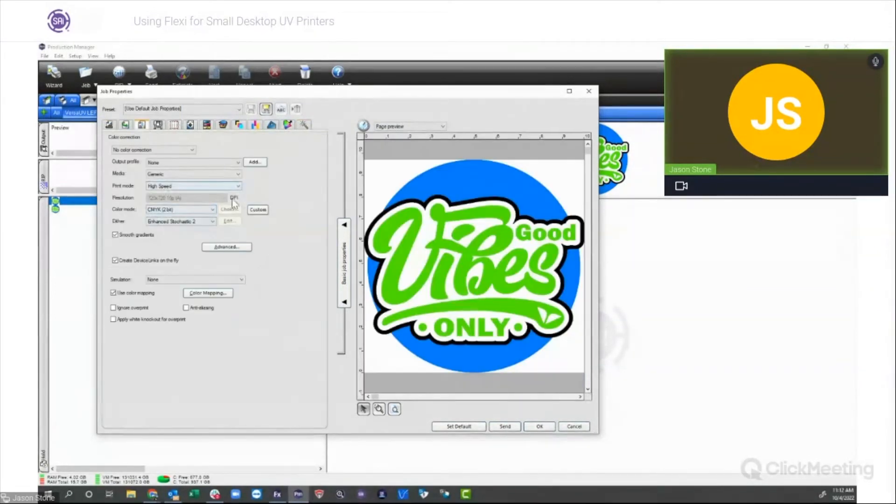
pyautogui.click(211, 210)
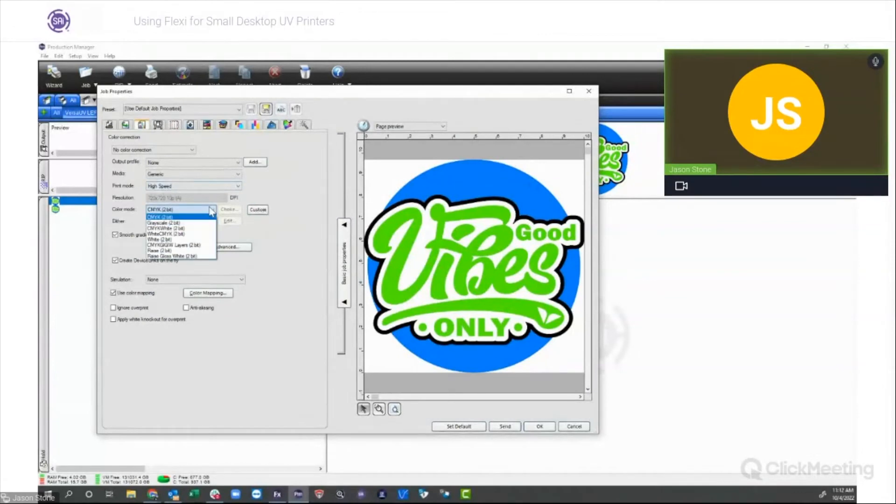
pyautogui.click(194, 228)
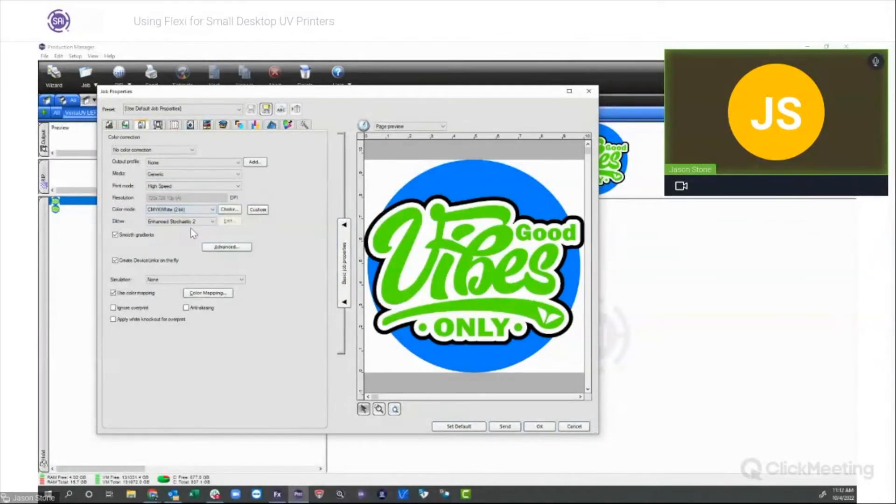
# - Check the channel choices offered for the transparent background and select the White channel
pyautogui.click(304, 126)
pyautogui.click(204, 378)
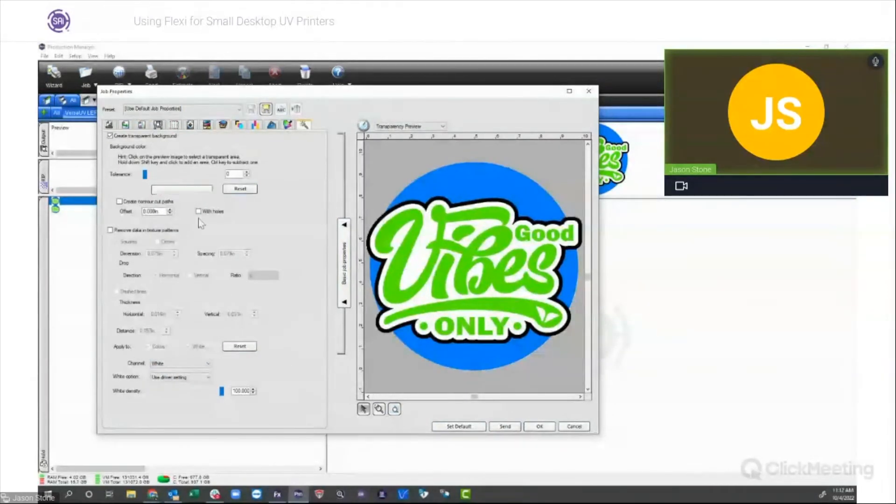
pyautogui.click(208, 364)
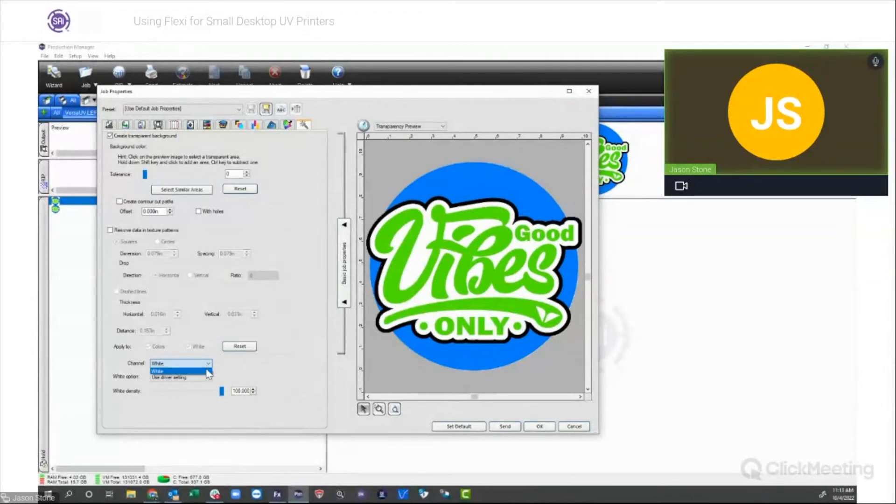
pyautogui.click(206, 369)
# - Set the job's color mode to CMYKGlGlW Layers (2 bit) and return to the transparency settings
pyautogui.click(158, 125)
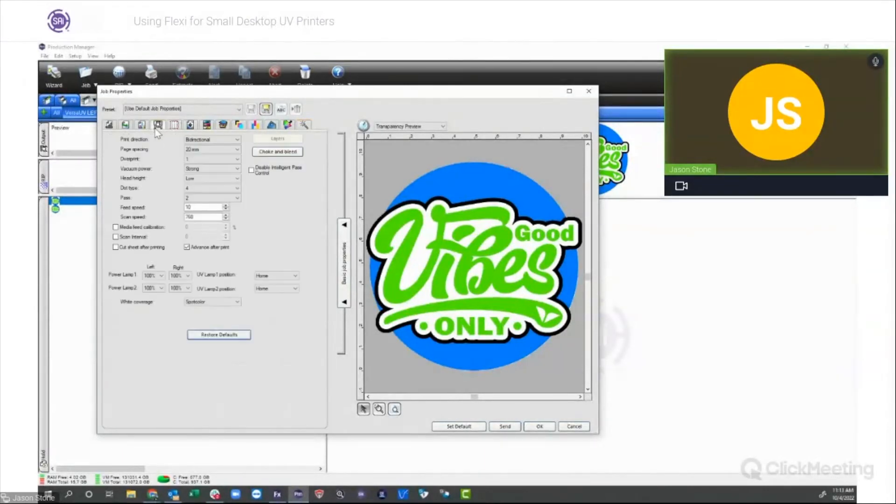
pyautogui.click(146, 124)
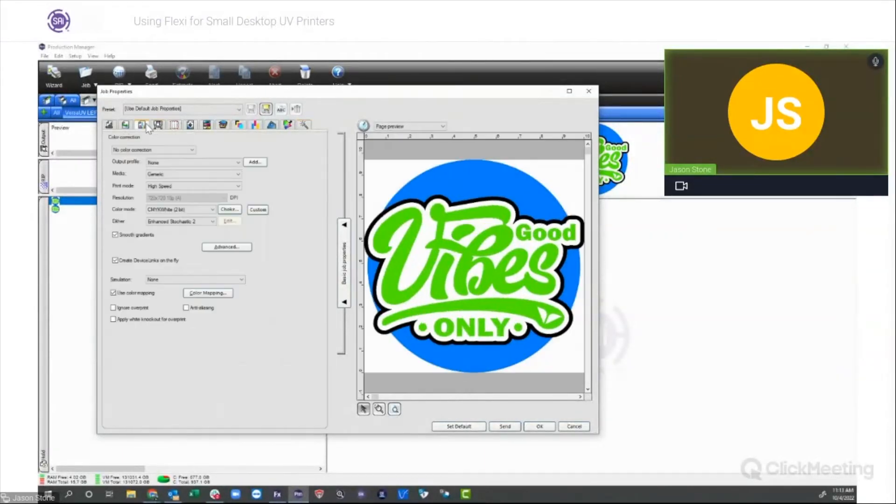
pyautogui.click(207, 212)
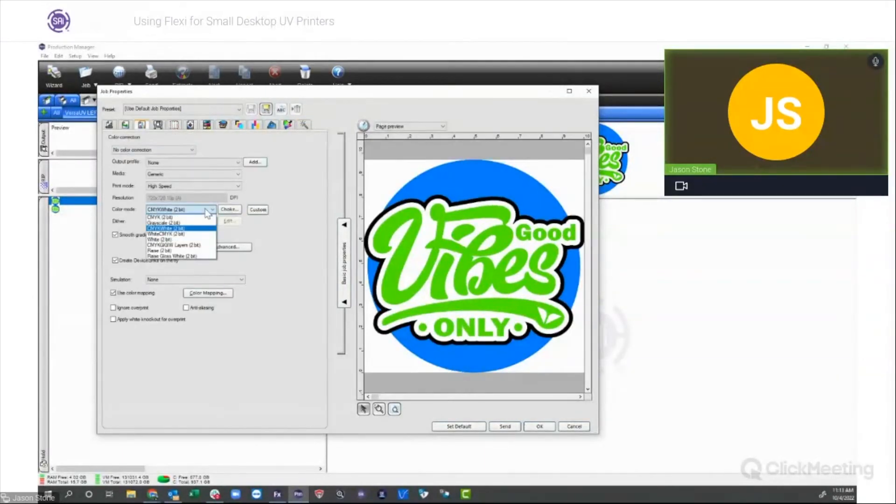
pyautogui.click(198, 245)
pyautogui.click(304, 125)
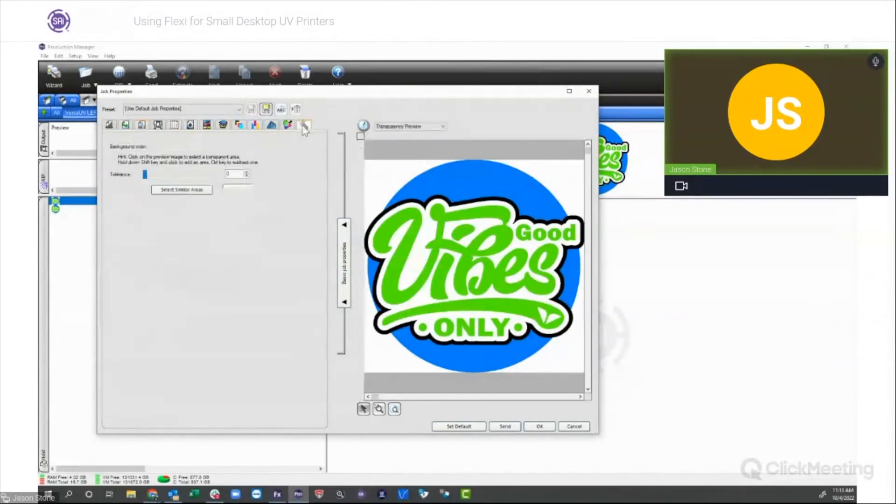
# - Check the available channels and set the White channel's white option to Use transparency mask
pyautogui.click(196, 364)
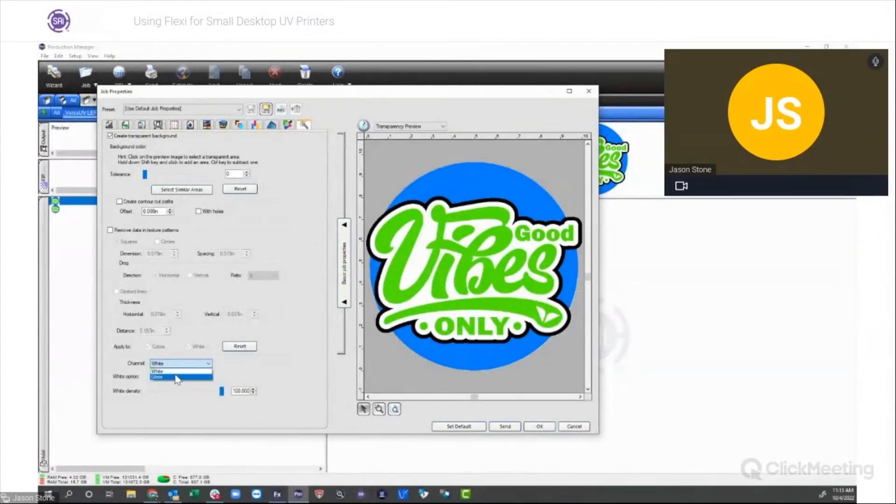
pyautogui.click(186, 365)
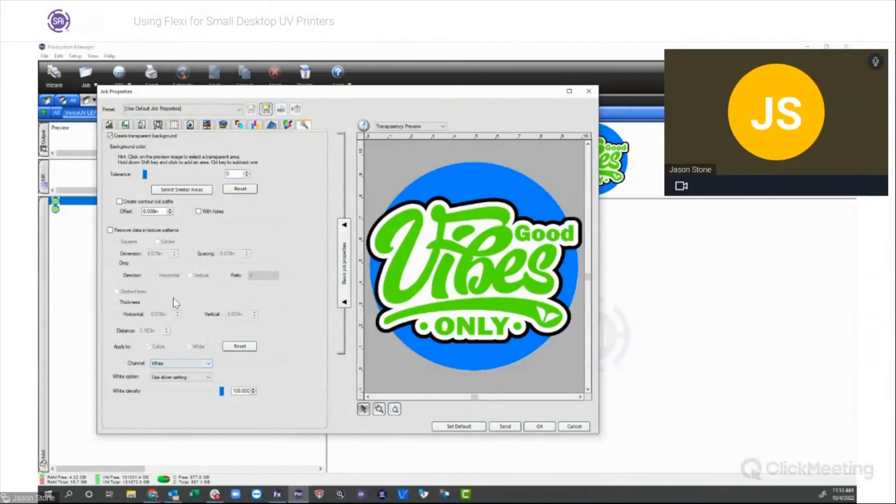
pyautogui.click(191, 381)
pyautogui.click(190, 387)
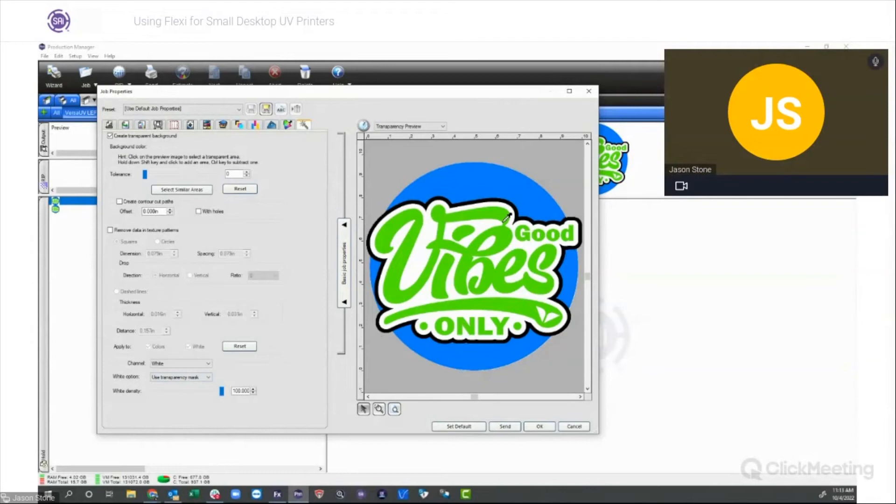
# - Set the Gloss channel's white option to Use transparency mask, and switch back to the White channel
pyautogui.click(198, 363)
pyautogui.click(195, 377)
pyautogui.click(207, 379)
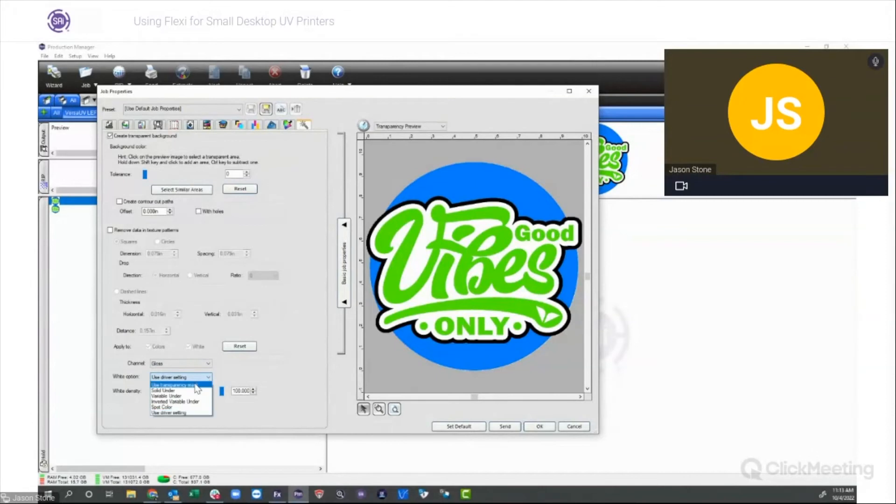
pyautogui.click(195, 385)
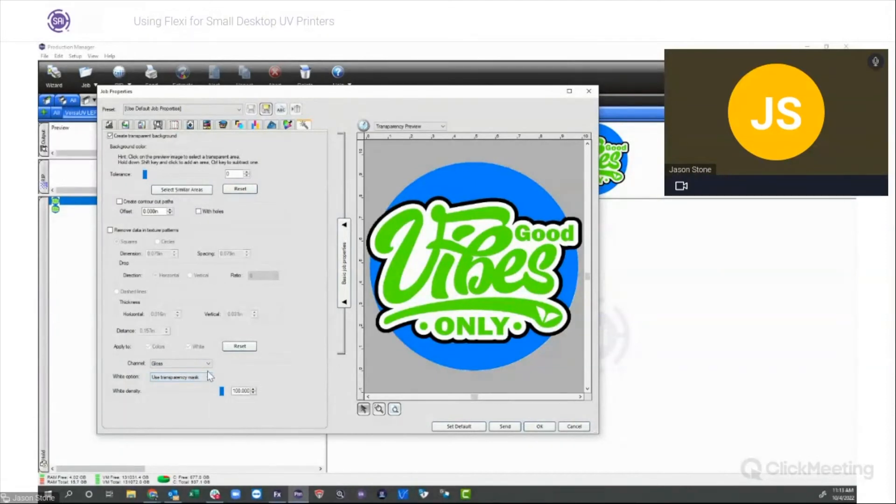
pyautogui.click(207, 364)
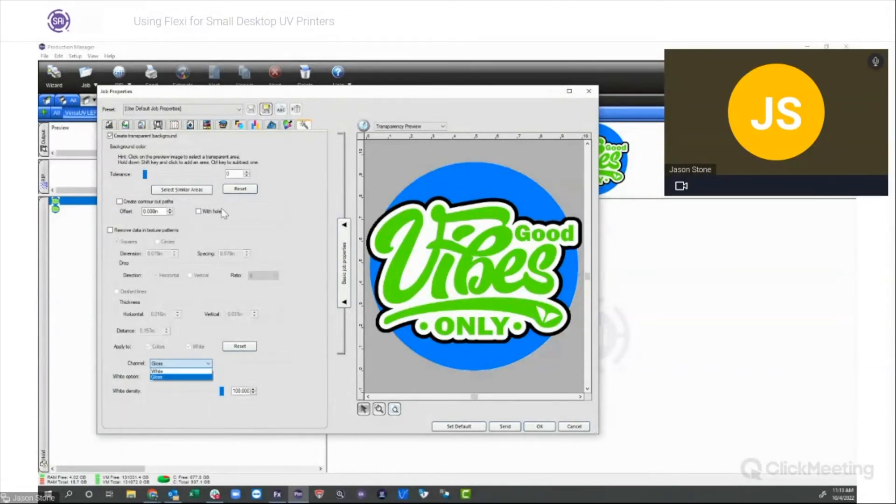
pyautogui.click(203, 371)
# - Preview the White output channel on its own, followed by the Gloss output channel
pyautogui.click(265, 110)
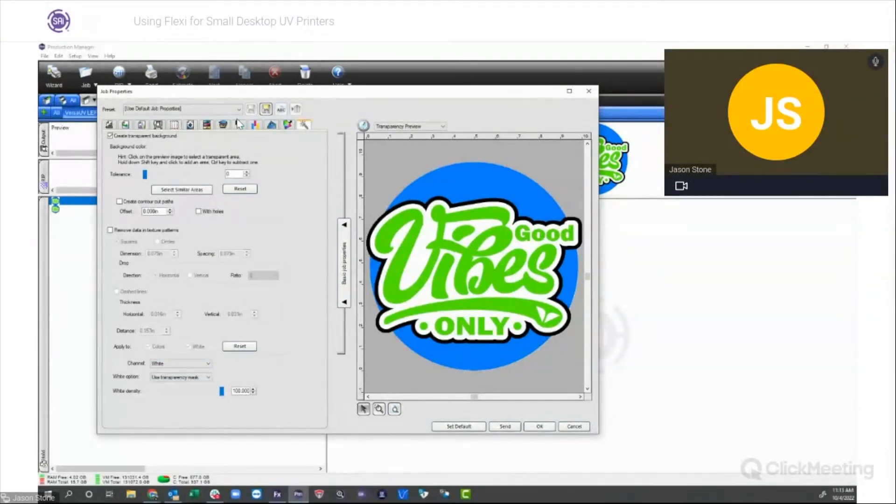
pyautogui.click(238, 124)
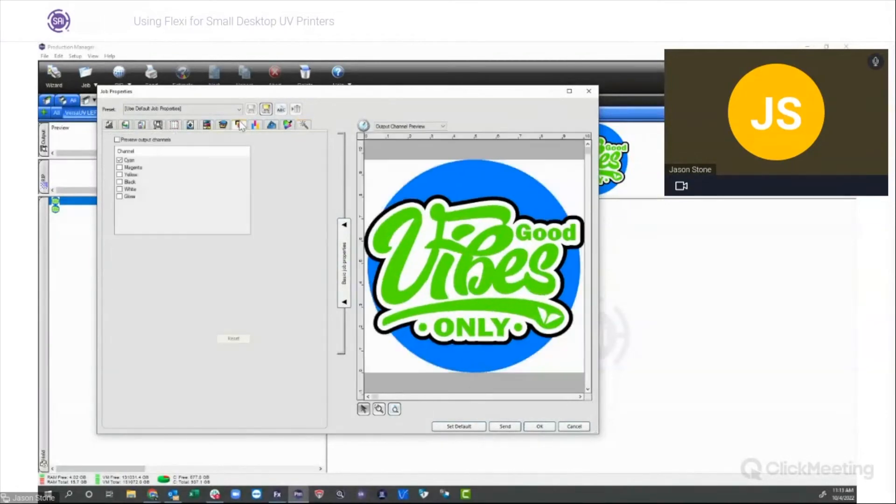
pyautogui.click(117, 139)
pyautogui.click(122, 189)
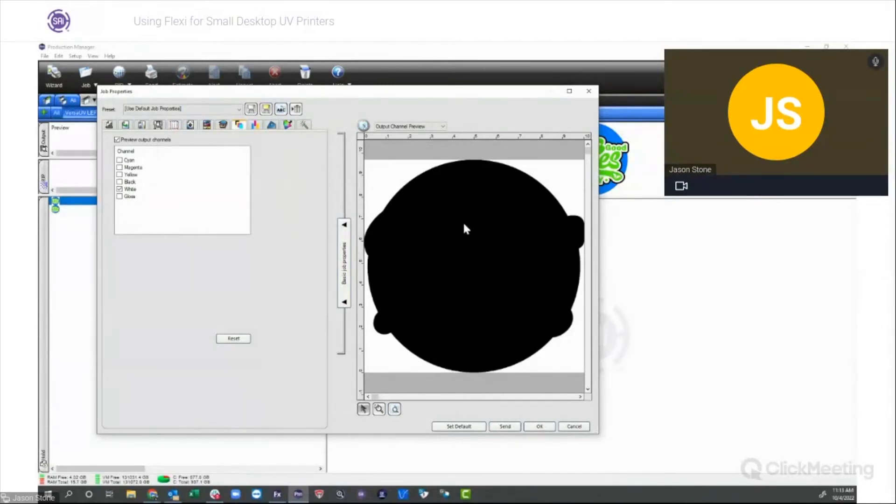
pyautogui.click(120, 190)
pyautogui.click(120, 197)
# - Change the White channel's white option to Solid Under in the transparency settings
pyautogui.click(304, 125)
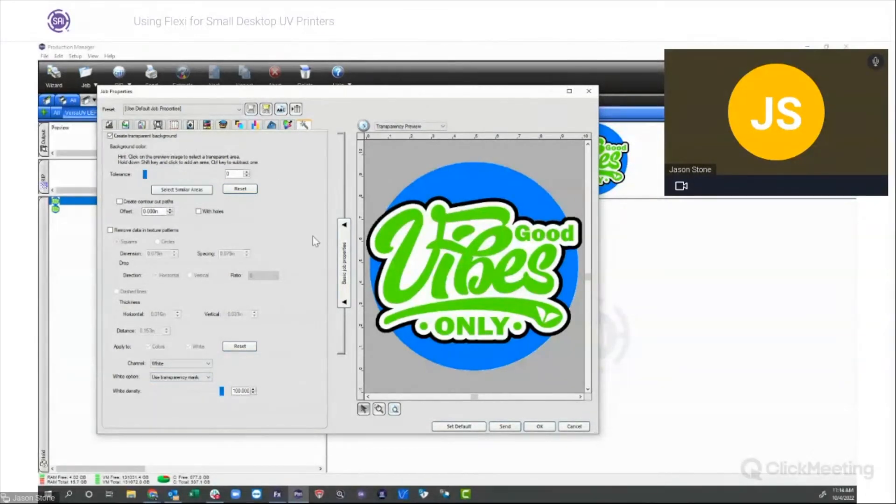
pyautogui.click(207, 377)
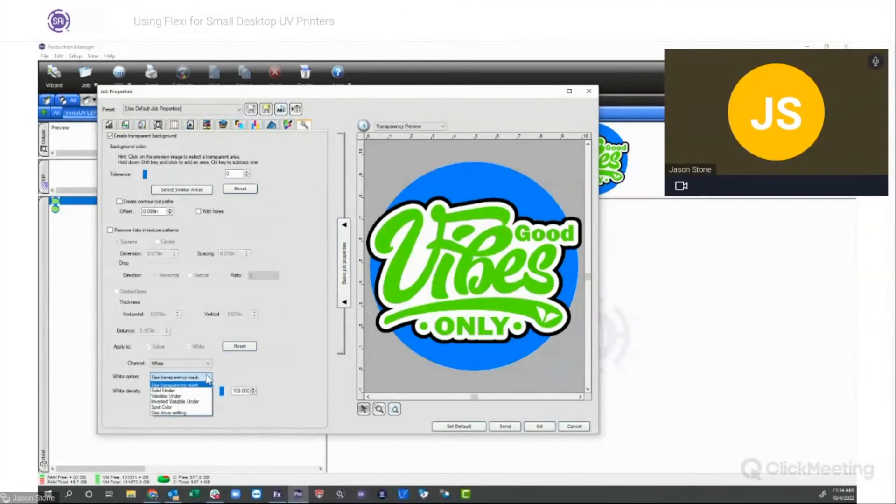
pyautogui.click(164, 390)
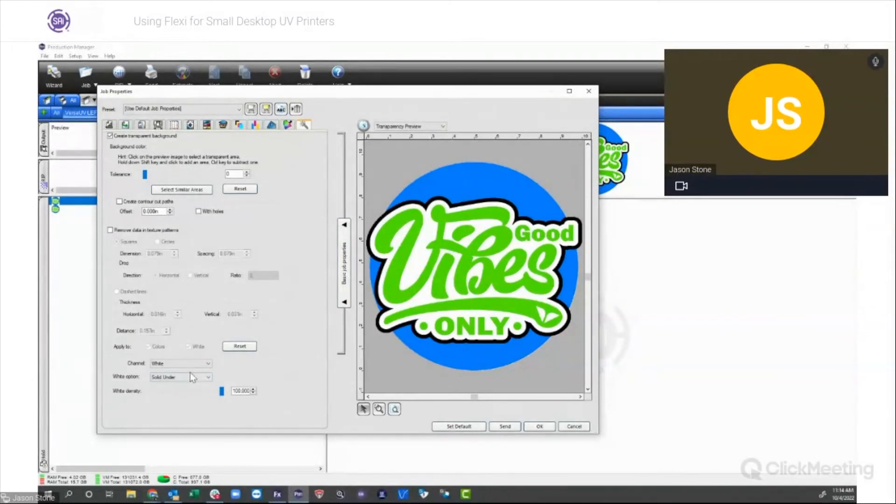
# - Preview the White output channel, turn the channel preview off, and close the job properties without saving the changes
pyautogui.click(239, 125)
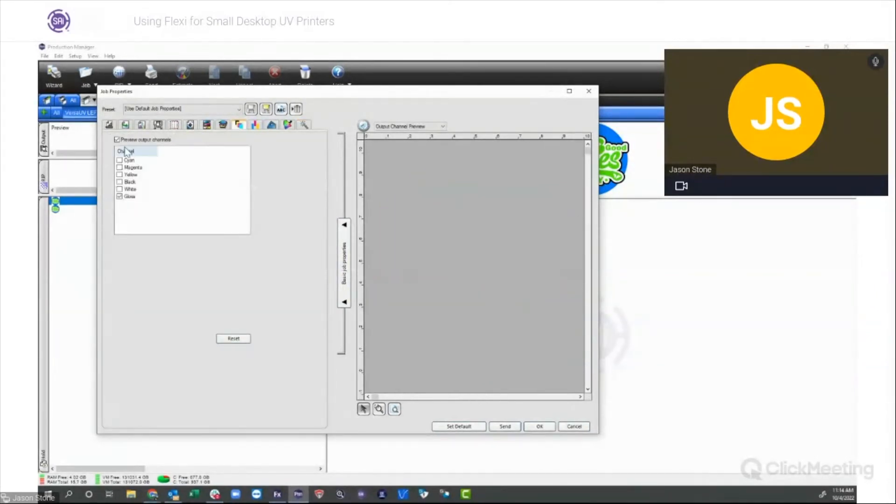
pyautogui.click(119, 189)
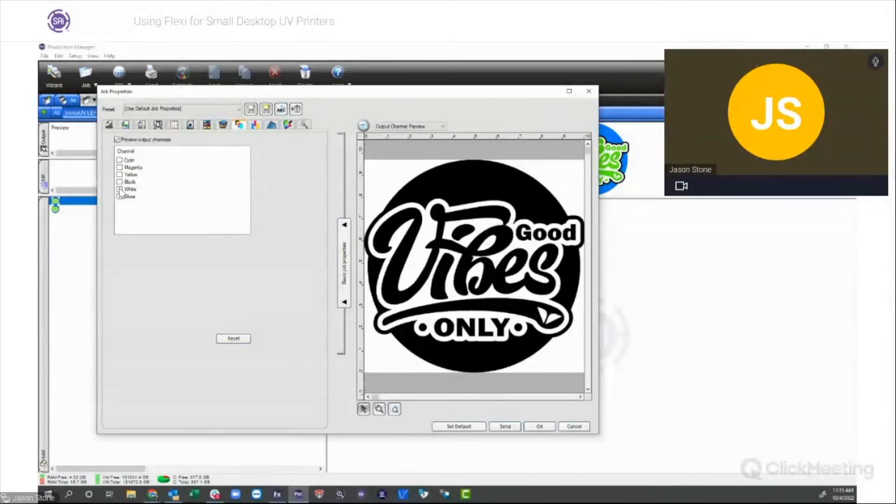
pyautogui.click(119, 140)
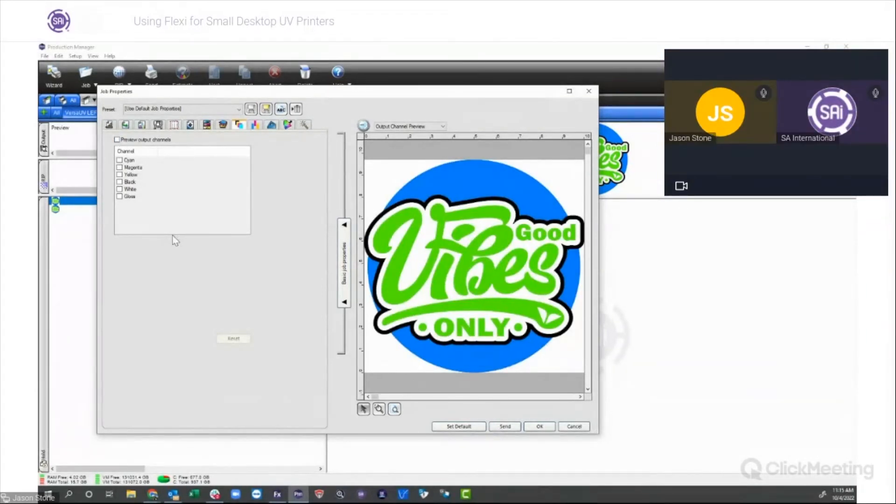
pyautogui.click(575, 427)
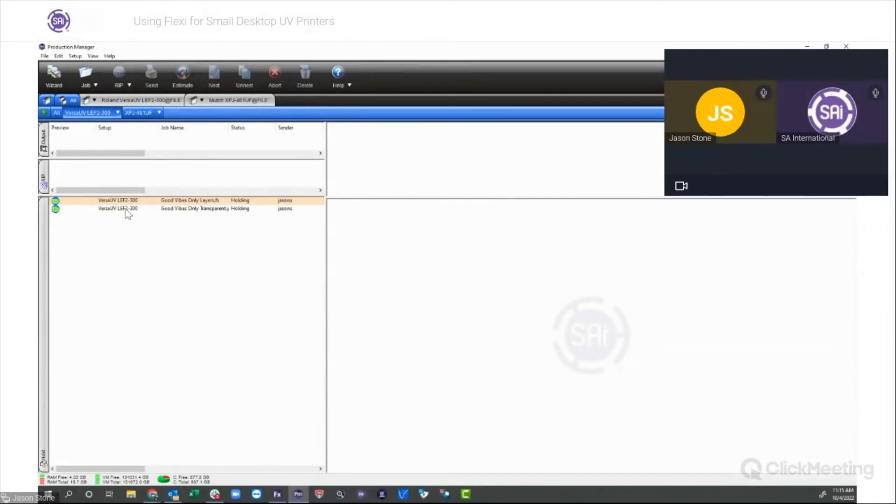
# - Open the job properties of Good Vibes Only Transparent.png and set its color mode to CMYKWhite (2 bit)
pyautogui.click(126, 210)
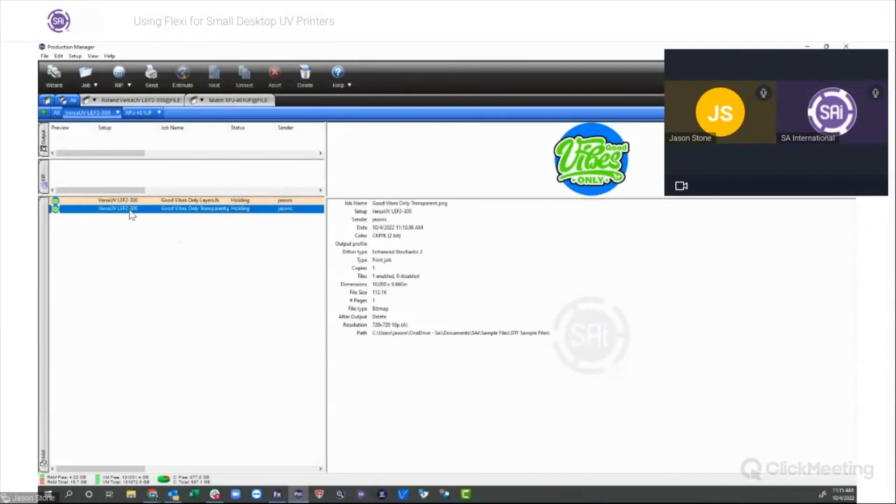
pyautogui.doubleClick(131, 212)
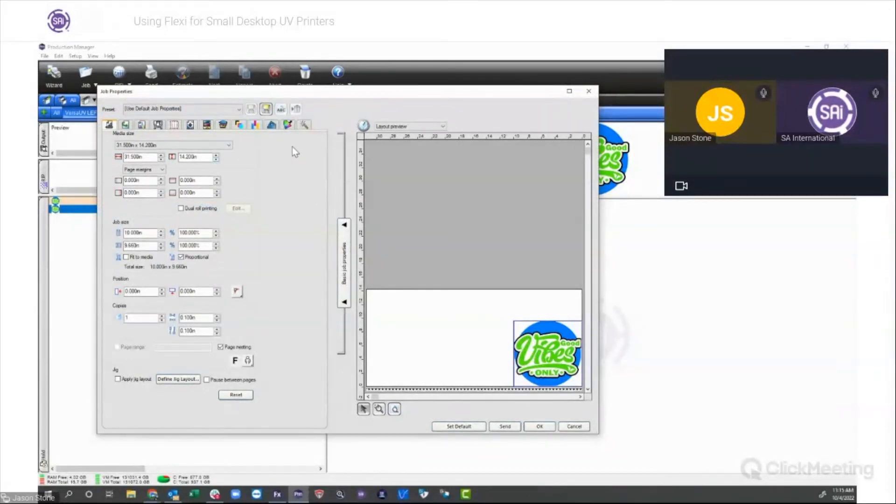
pyautogui.click(303, 125)
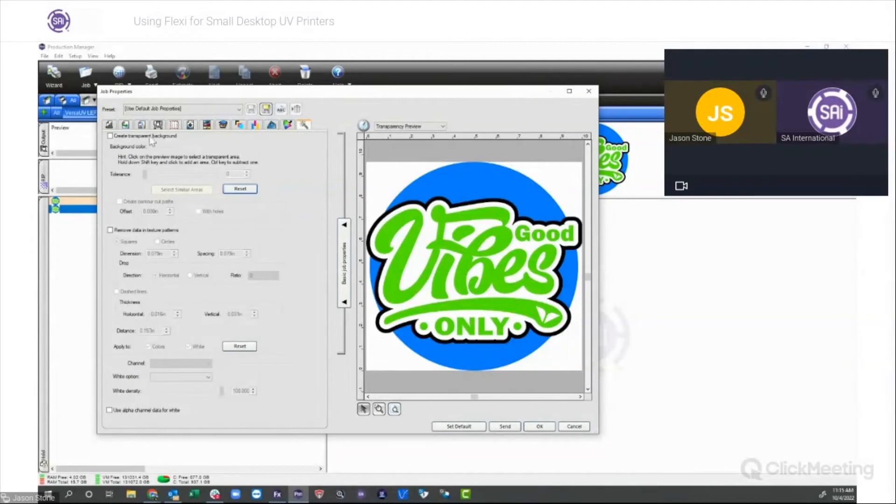
pyautogui.click(142, 126)
pyautogui.click(178, 211)
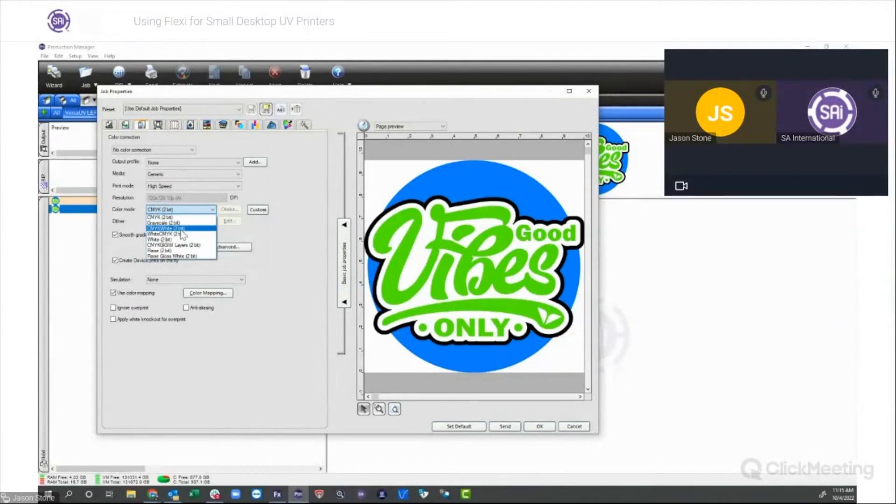
pyautogui.click(175, 228)
# - Set the transparent PNG job's White channel to use the transparency mask as its white option
pyautogui.click(304, 125)
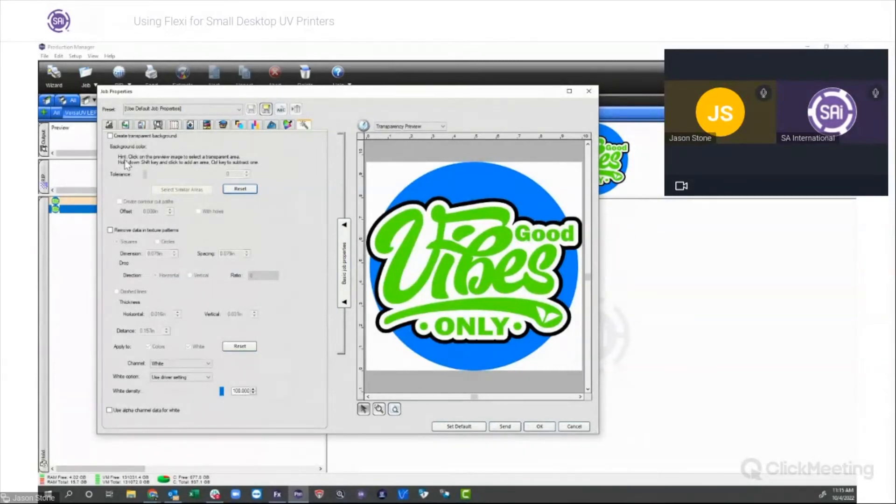
pyautogui.click(202, 377)
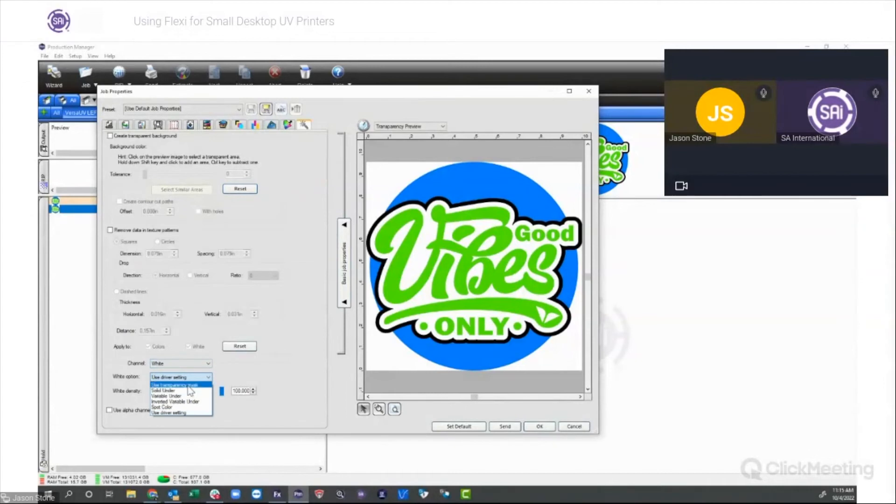
pyautogui.click(188, 386)
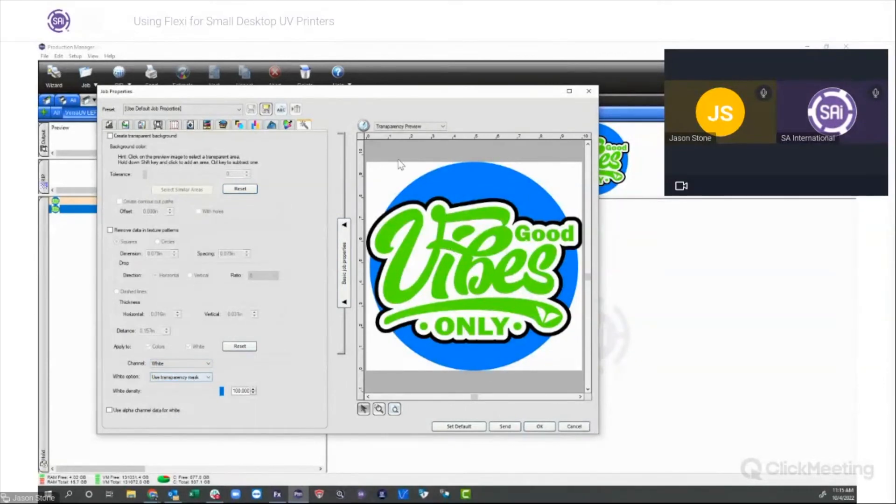
# - Preview only the White output channel of the transparent PNG job, and close the job properties without saving
pyautogui.click(239, 124)
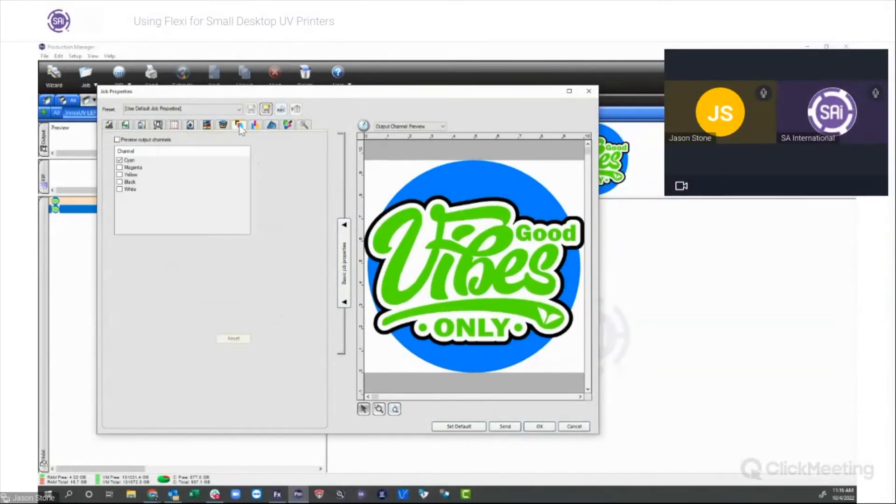
pyautogui.click(117, 140)
pyautogui.click(120, 160)
pyautogui.click(120, 160)
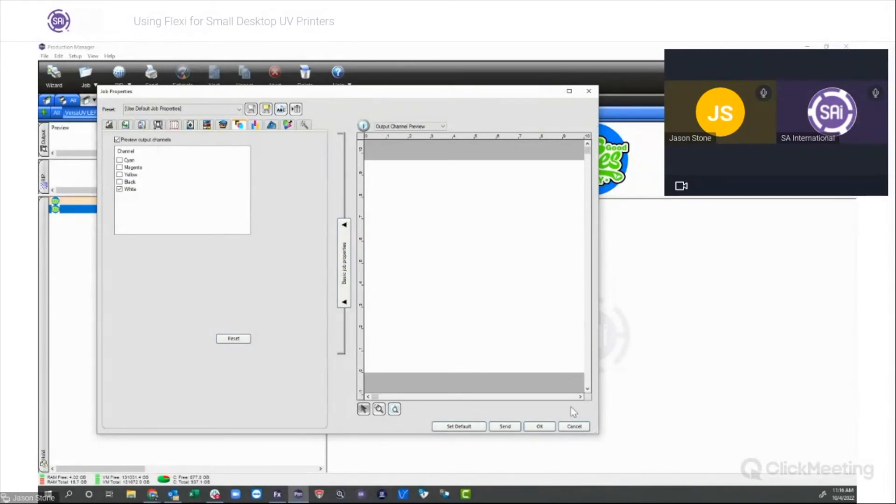
pyautogui.click(574, 426)
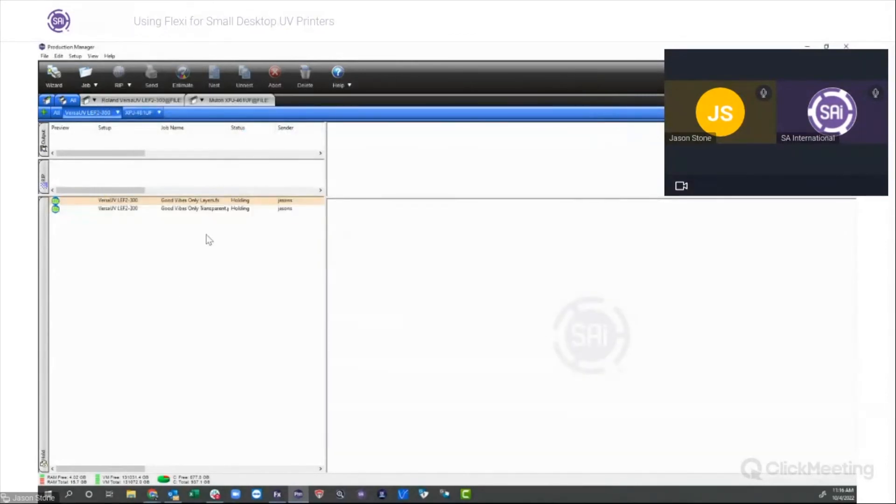
# - Reopen the transparent PNG job's properties, enable the use of alpha channel data for white, and set the color mode to WhiteCMYK (2 bit)
pyautogui.doubleClick(132, 209)
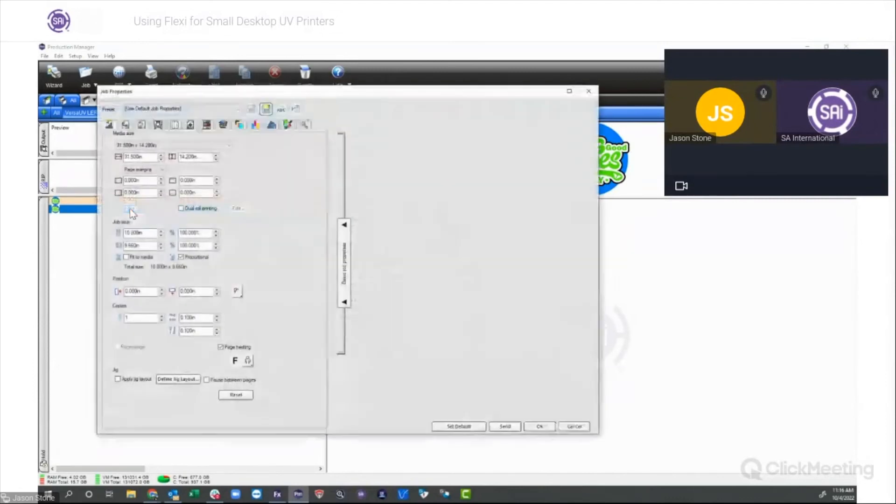
pyautogui.click(304, 125)
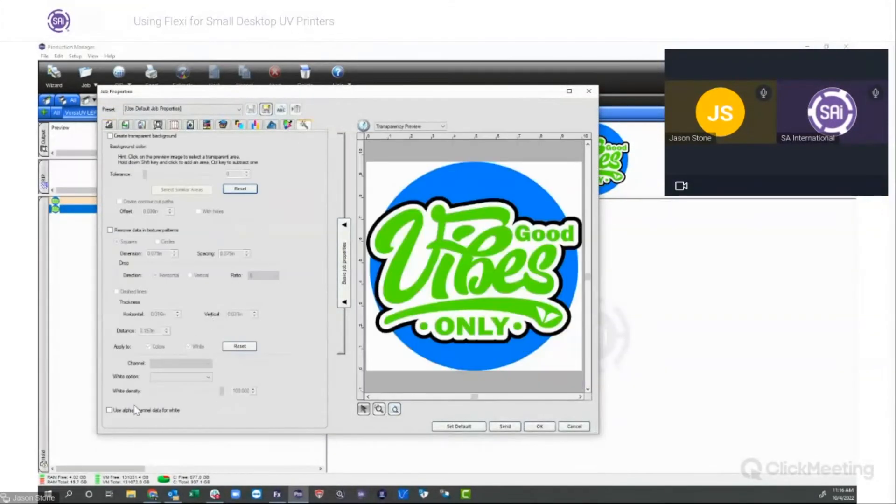
pyautogui.click(109, 410)
pyautogui.click(142, 125)
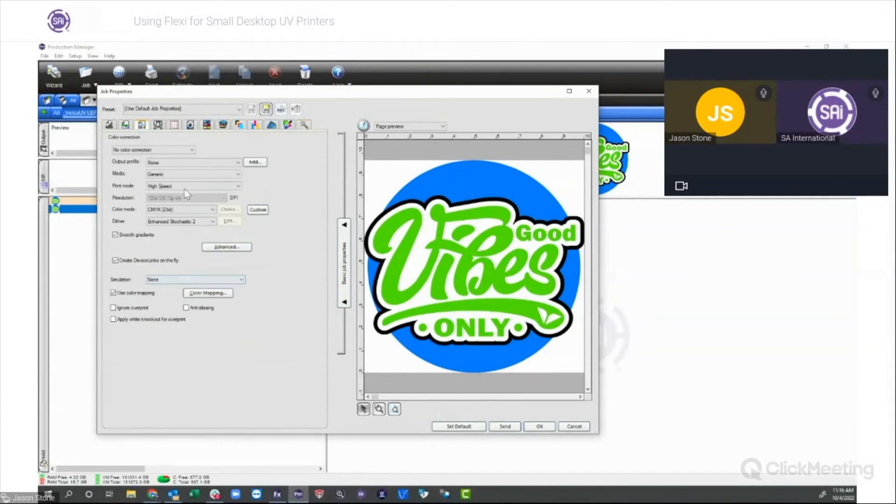
pyautogui.click(197, 210)
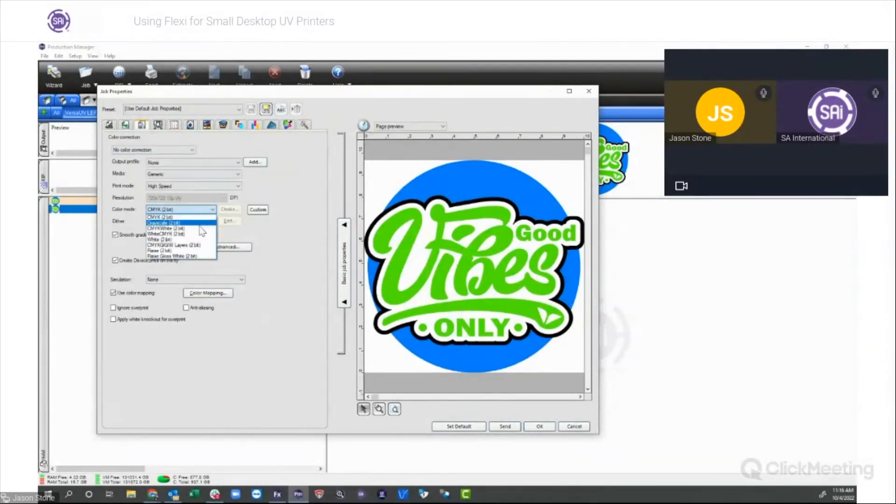
pyautogui.click(184, 234)
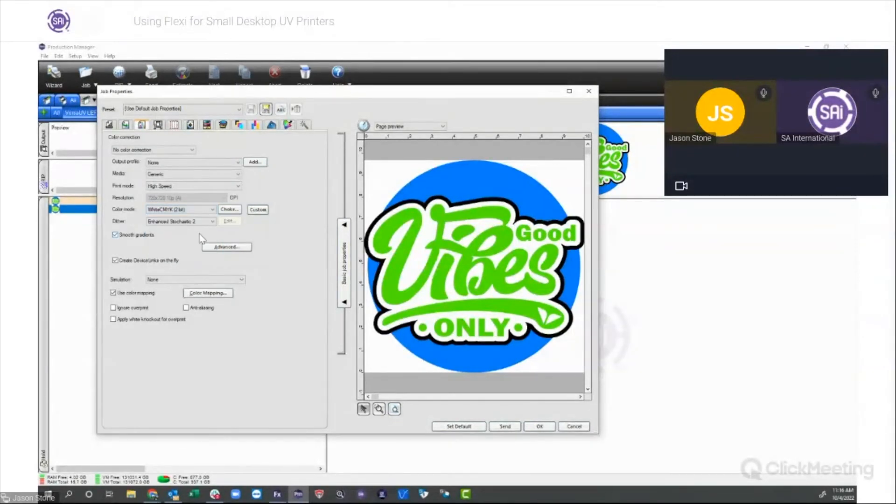
# - Turn on the output channel preview and show only the White channel generated from the alpha data
pyautogui.click(238, 125)
pyautogui.click(117, 139)
pyautogui.click(119, 160)
pyautogui.click(120, 189)
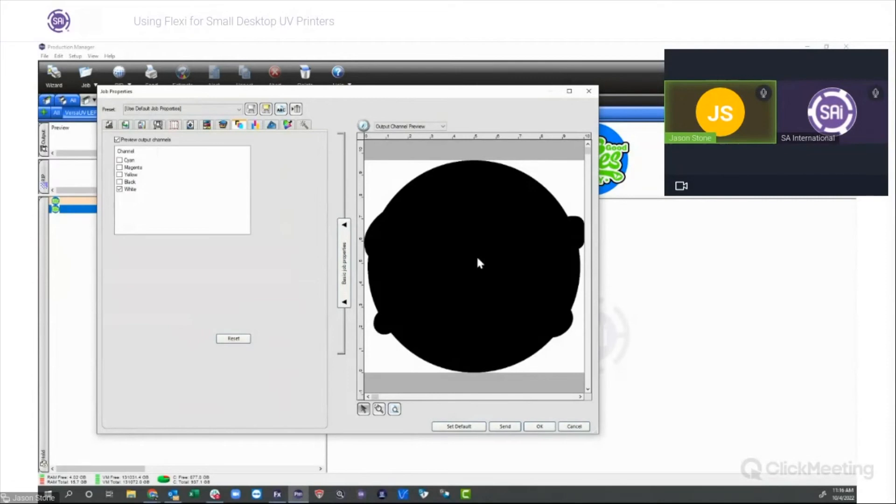
# - Review the job's printer options and available color modes, and close the job properties without saving the changes
pyautogui.click(158, 126)
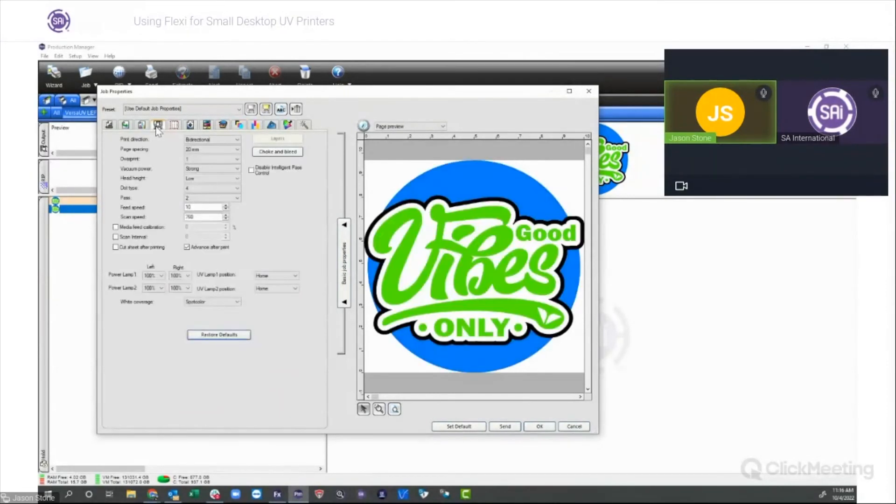
pyautogui.click(142, 126)
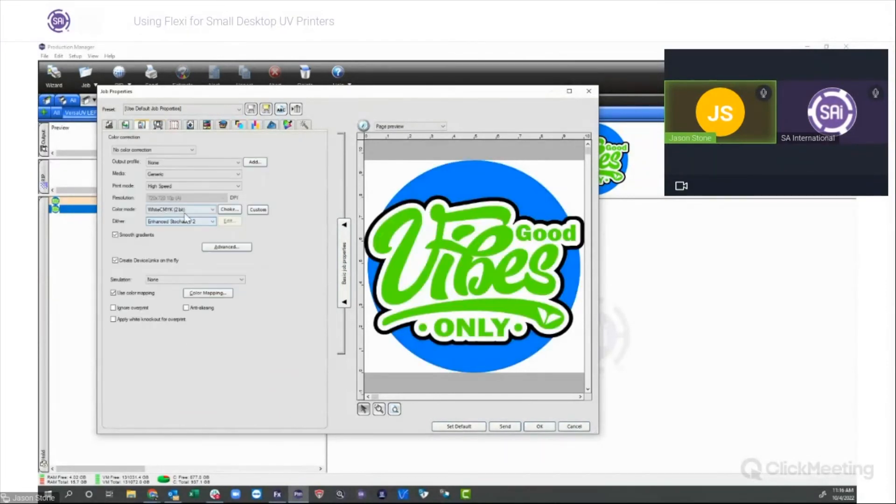
pyautogui.click(186, 210)
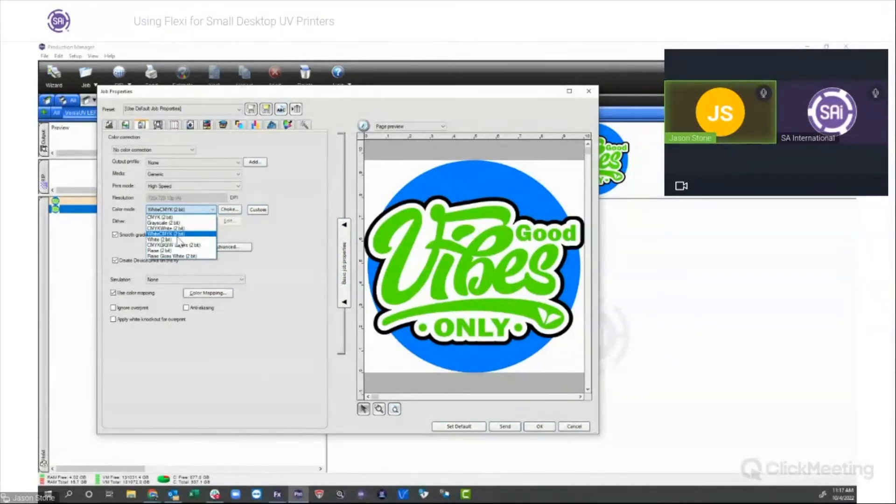
pyautogui.click(588, 432)
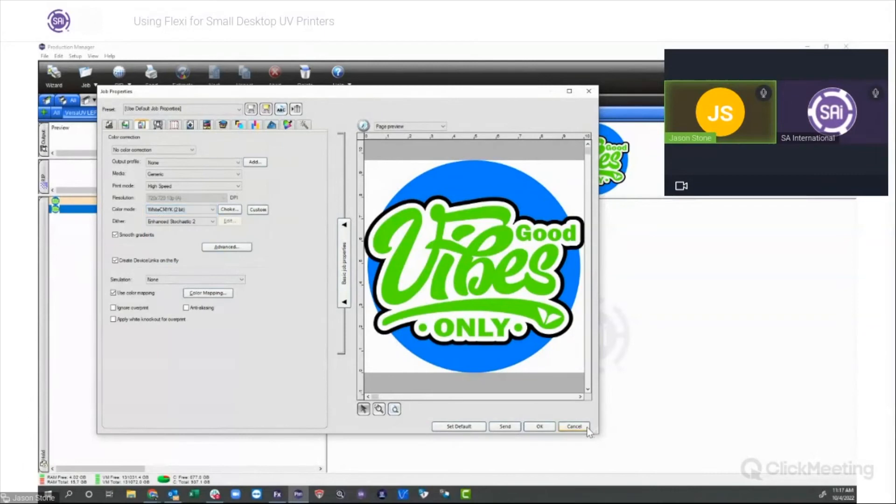
pyautogui.click(587, 429)
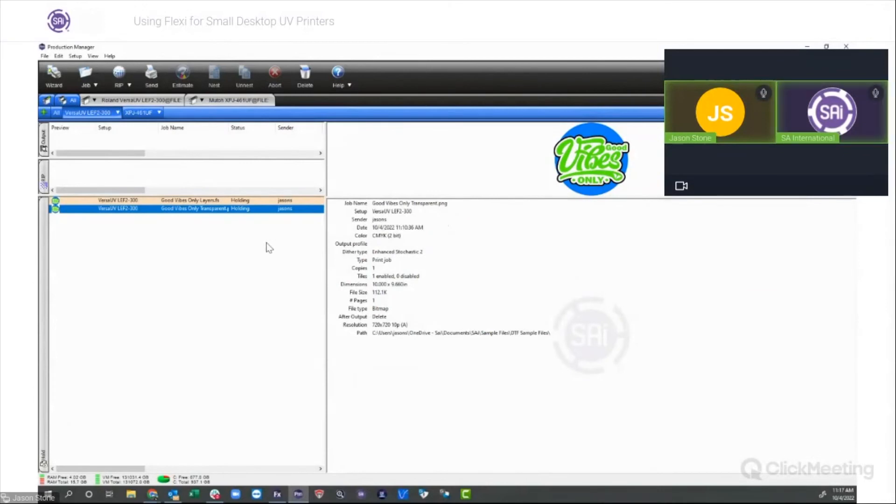
# - Delete the Good Vibes Only Layers.fs and Good Vibes Only Transparent.png jobs from the hold queue
pyautogui.click(166, 201)
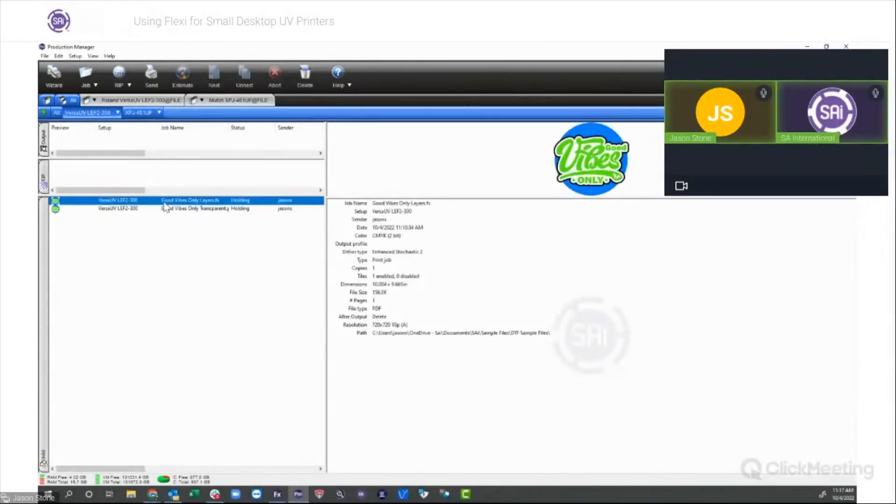
pyautogui.press('Delete')
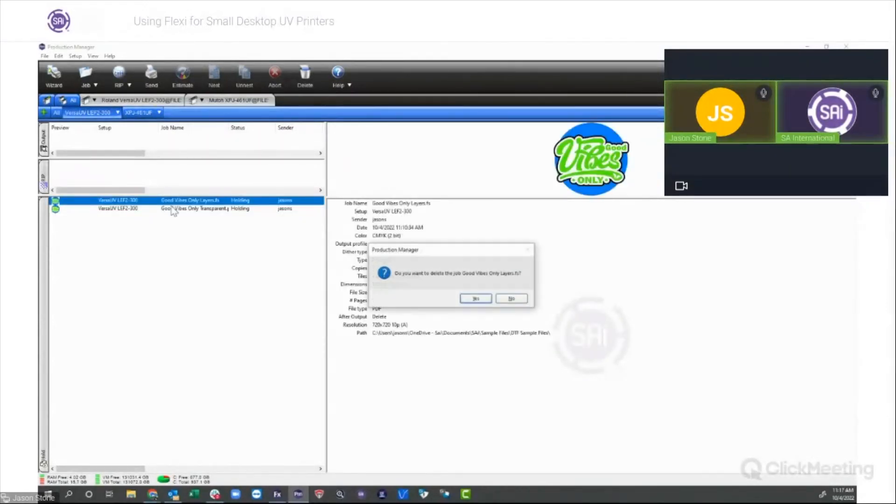
pyautogui.click(481, 300)
pyautogui.press('Delete')
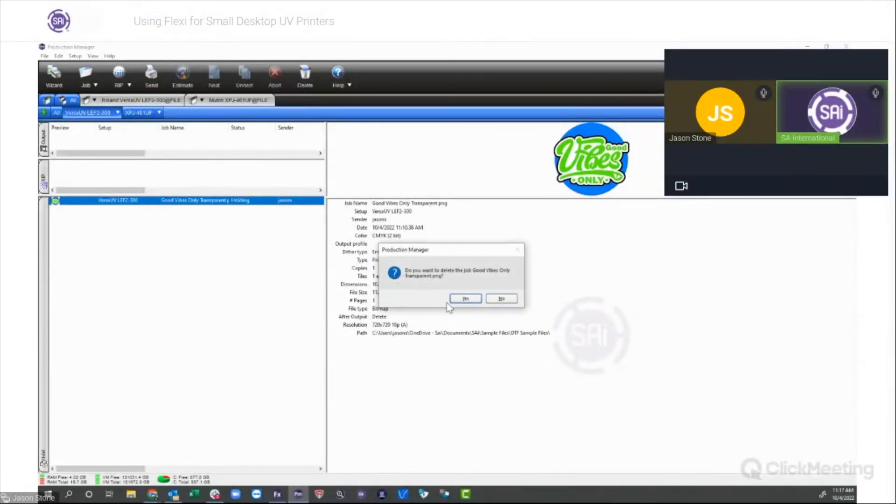
pyautogui.click(469, 297)
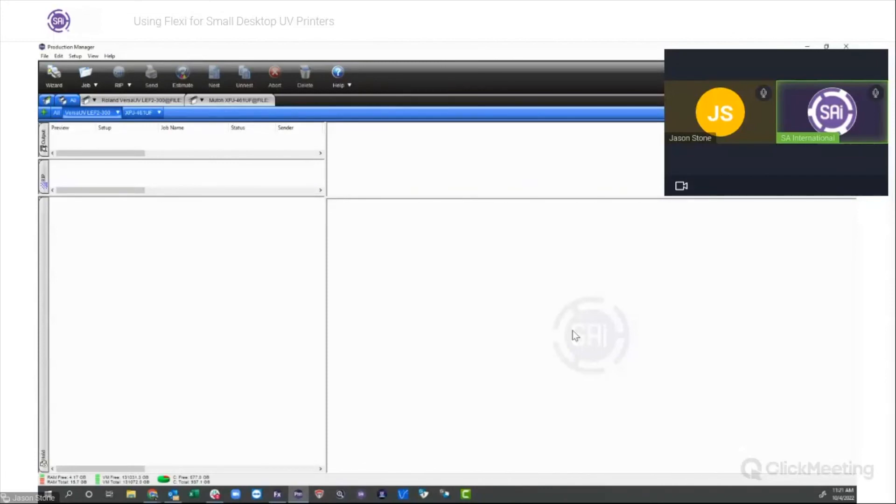
# - Switch to FlexiSIGN & PRINT and create a new blank document
pyautogui.click(277, 495)
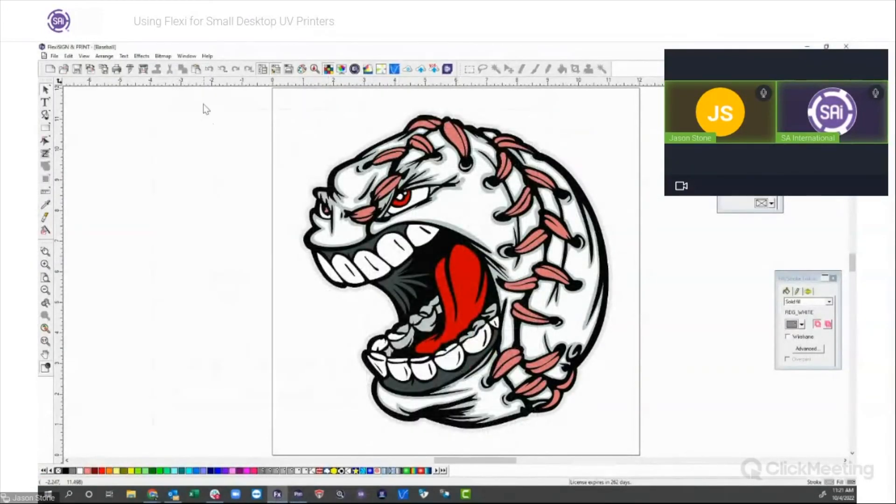
pyautogui.click(123, 56)
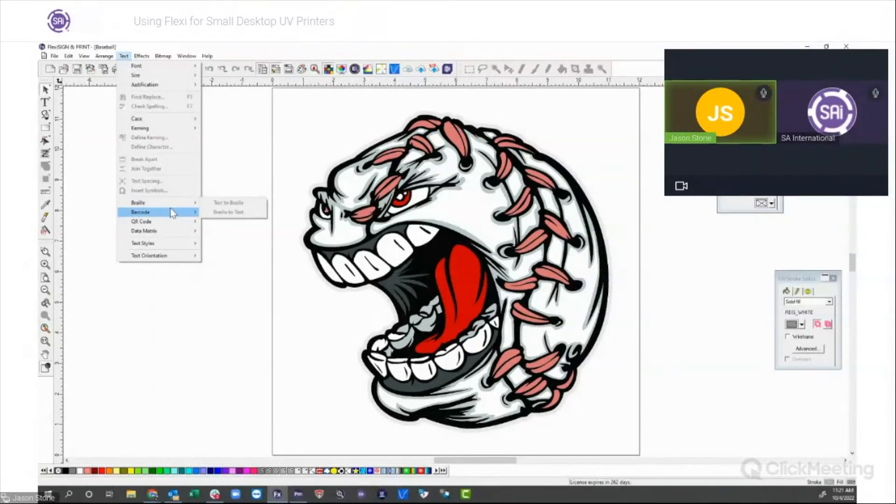
pyautogui.click(241, 145)
pyautogui.click(55, 57)
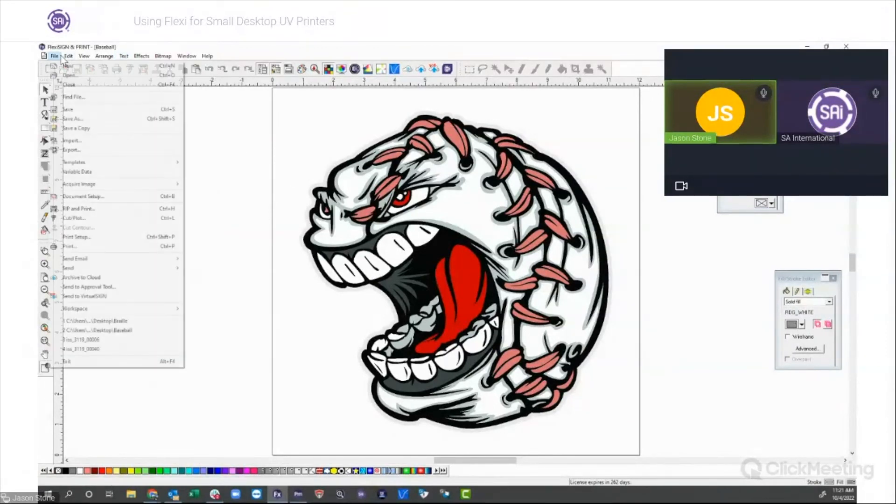
pyautogui.click(68, 66)
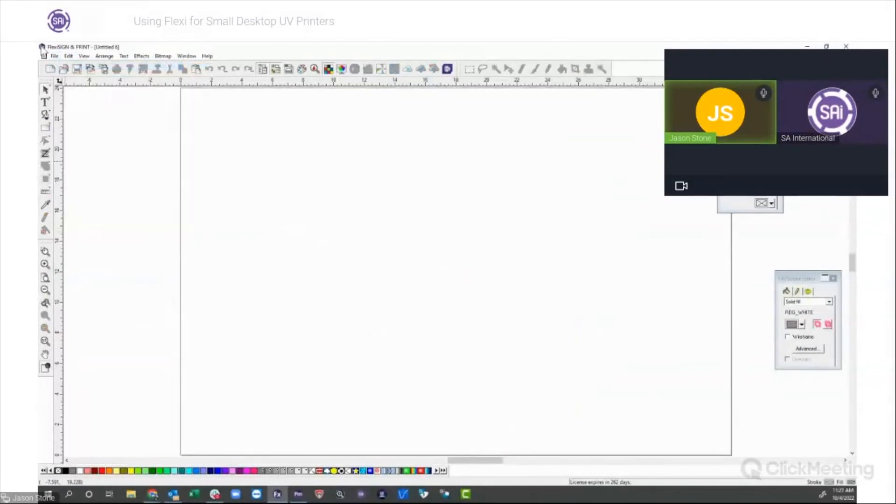
pyautogui.click(46, 103)
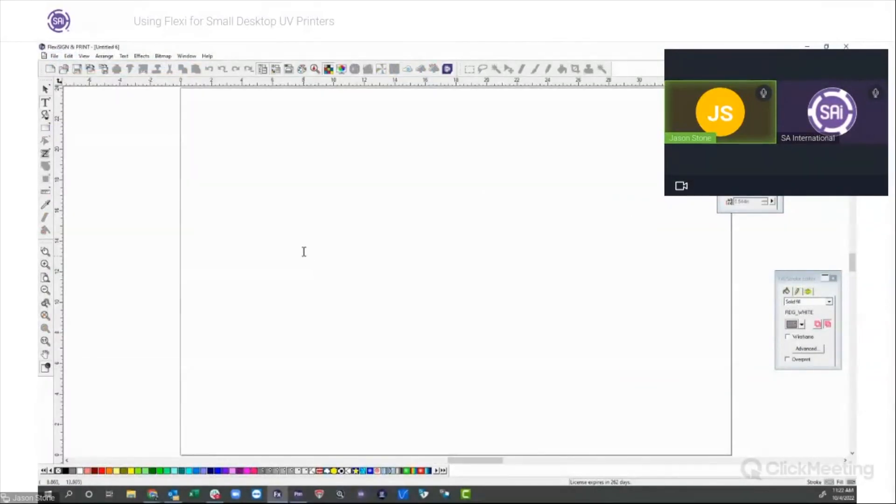
pyautogui.write('www')
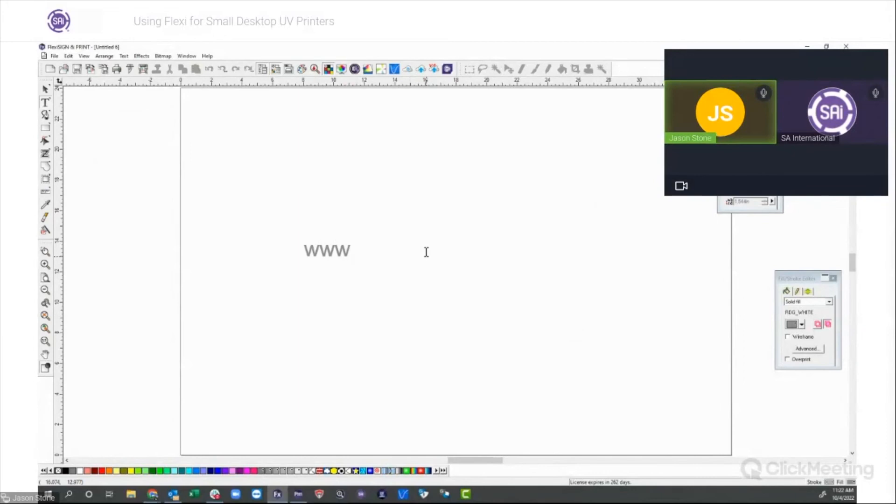
pyautogui.write('.thinksai.com')
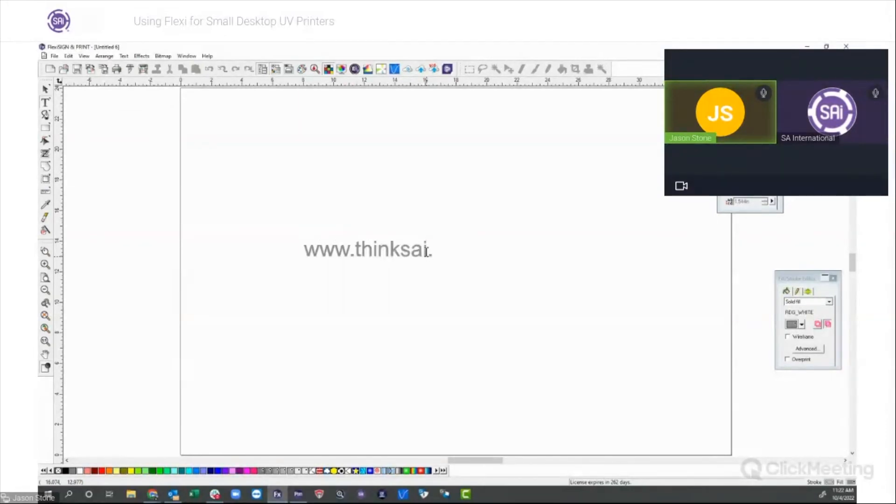
pyautogui.click(45, 88)
pyautogui.moveTo(473, 240); pyautogui.dragTo(488, 230)
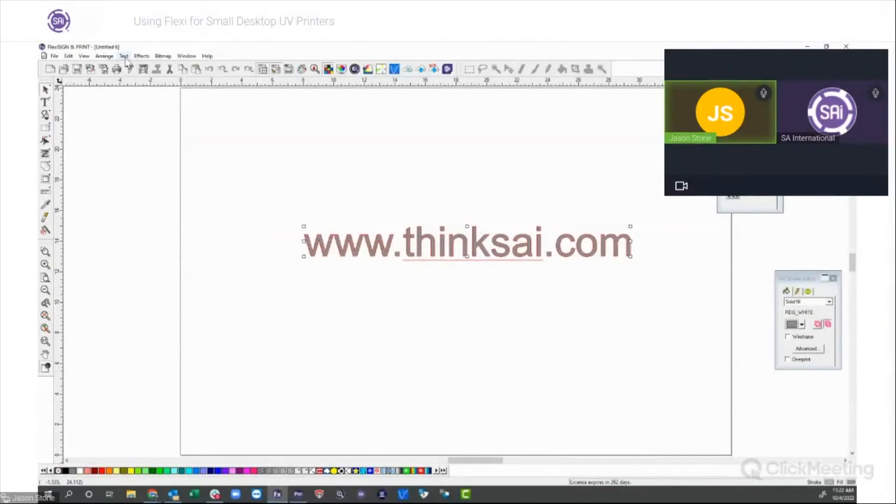
pyautogui.click(124, 56)
pyautogui.moveTo(160, 202)
pyautogui.click(229, 202)
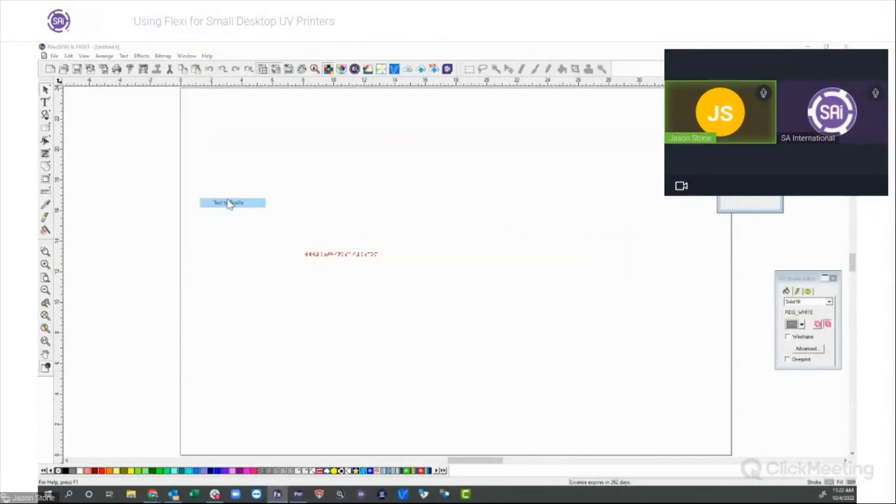
pyautogui.click(209, 70)
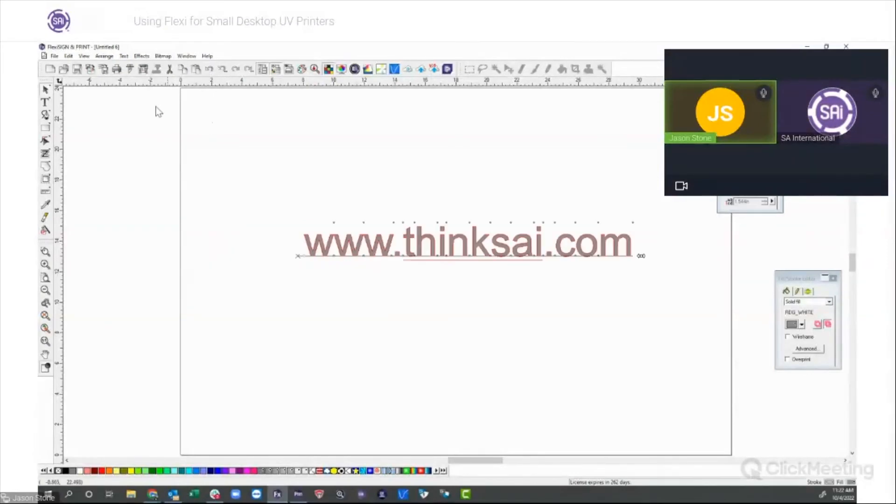
pyautogui.click(125, 57)
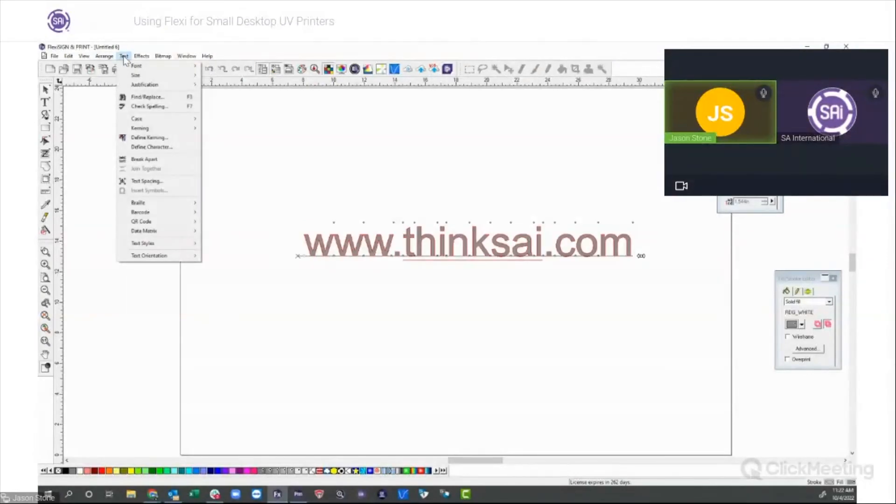
pyautogui.moveTo(144, 212)
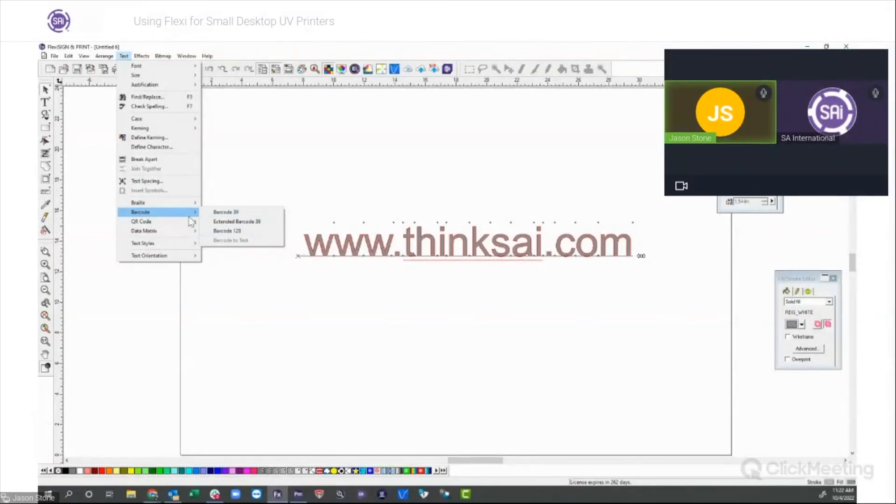
pyautogui.moveTo(178, 221)
pyautogui.click(226, 222)
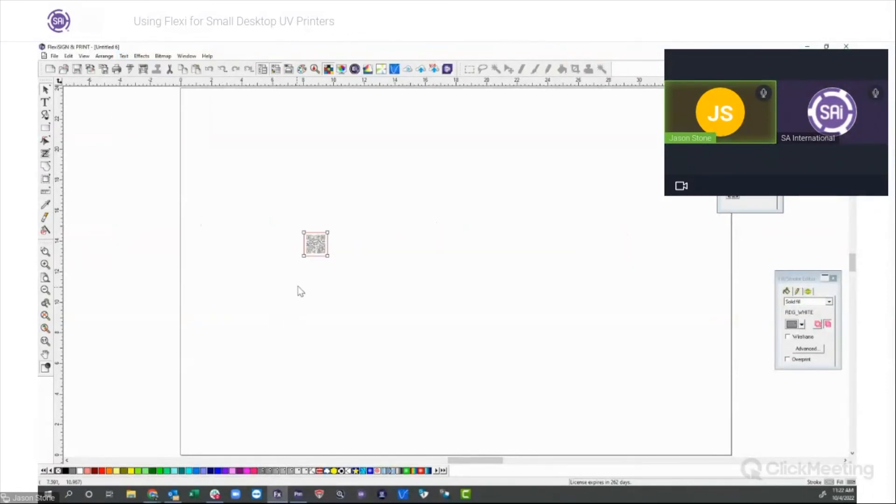
pyautogui.moveTo(327, 255); pyautogui.dragTo(418, 346)
pyautogui.moveTo(372, 283); pyautogui.dragTo(396, 245)
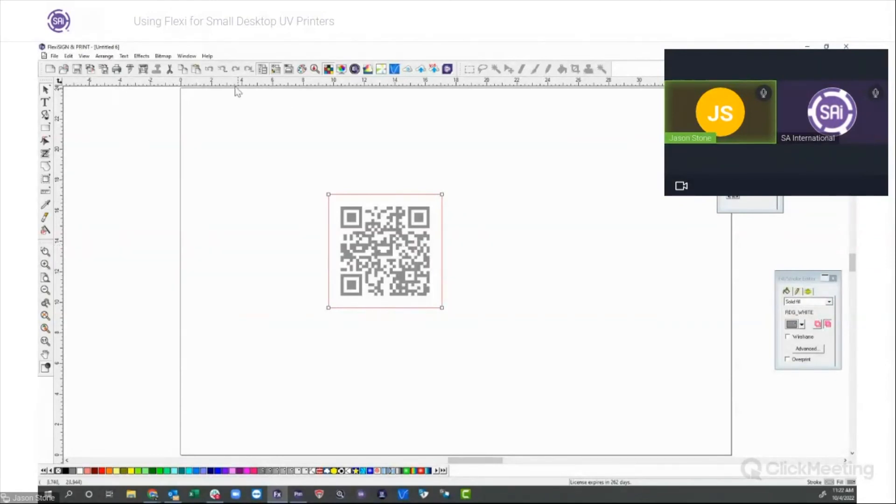
pyautogui.click(208, 70)
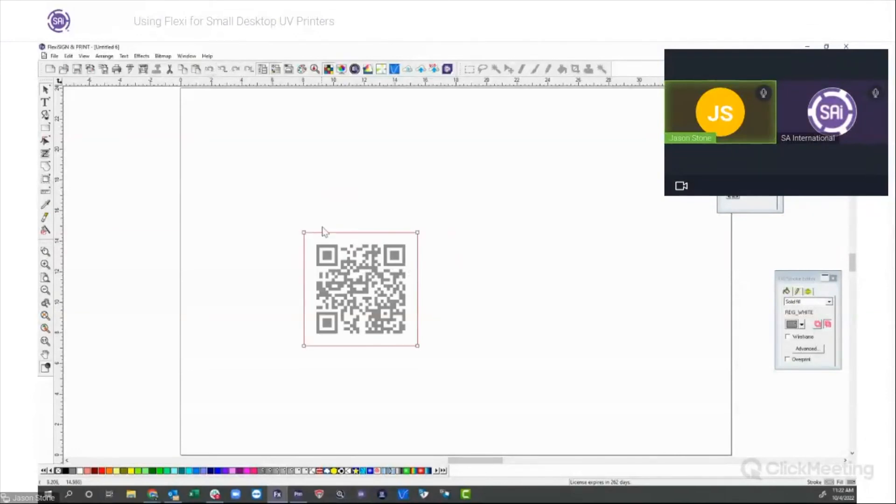
pyautogui.click(209, 70)
pyautogui.click(209, 70)
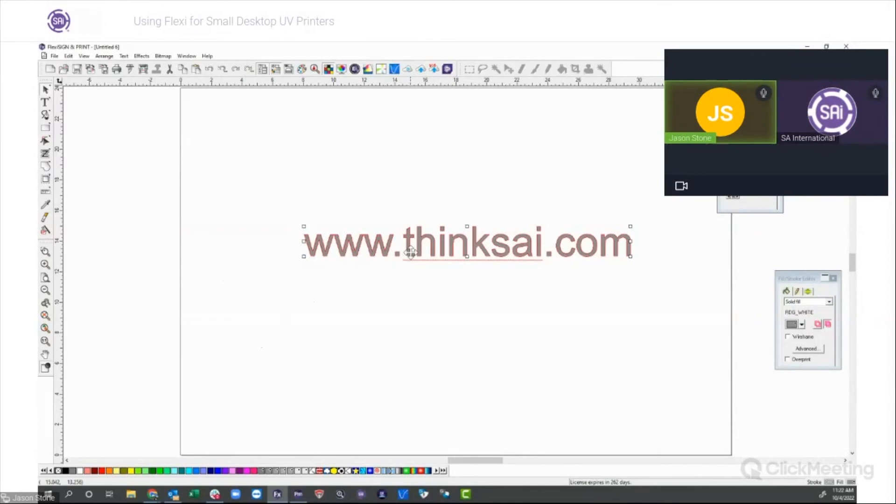
pyautogui.moveTo(419, 247); pyautogui.dragTo(409, 247)
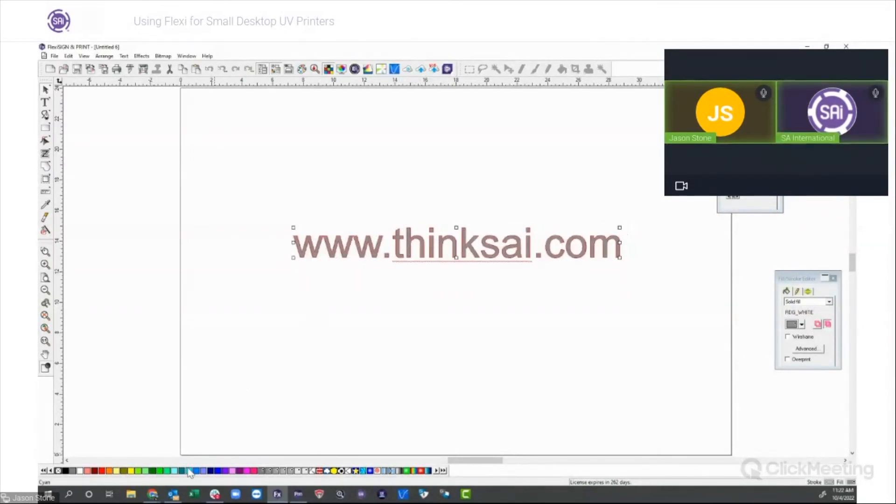
pyautogui.click(211, 471)
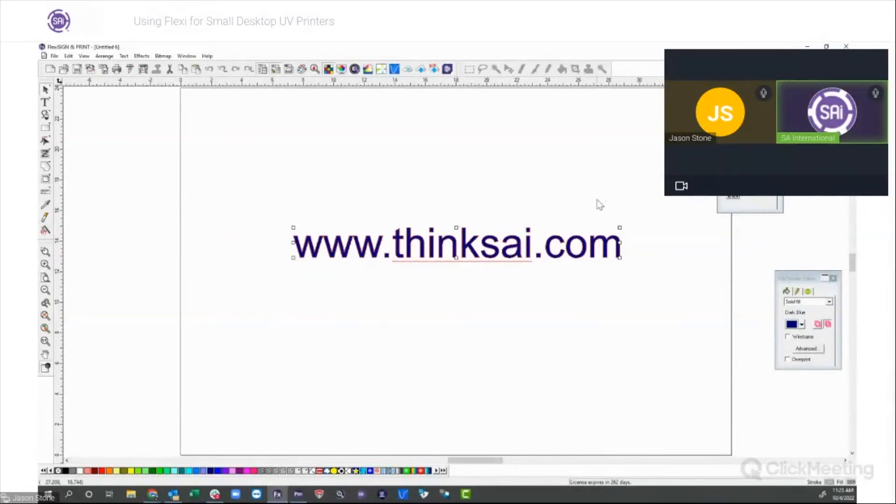
pyautogui.click(324, 206)
pyautogui.click(339, 254)
pyautogui.moveTo(341, 251); pyautogui.dragTo(324, 254)
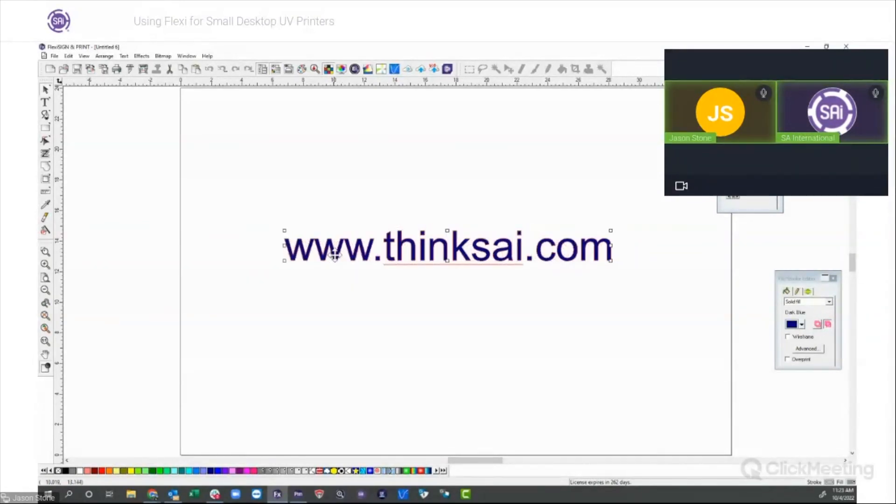
pyautogui.click(396, 196)
pyautogui.moveTo(260, 184); pyautogui.dragTo(646, 327)
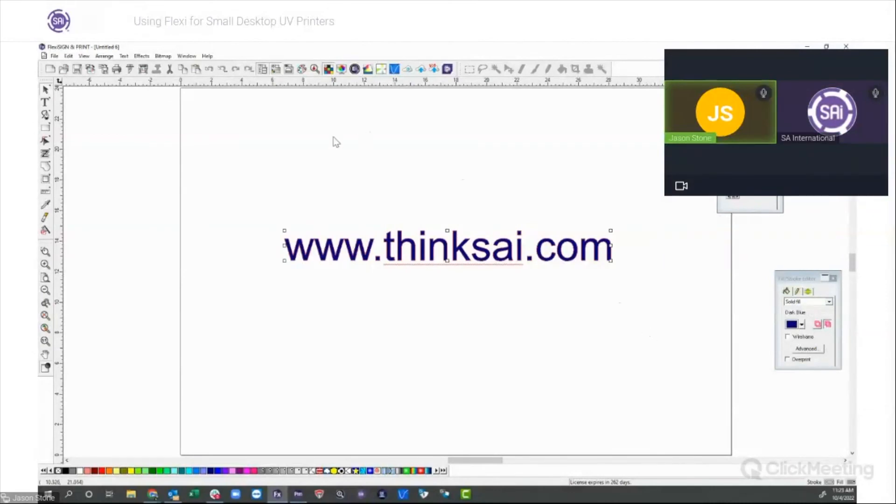
pyautogui.click(140, 56)
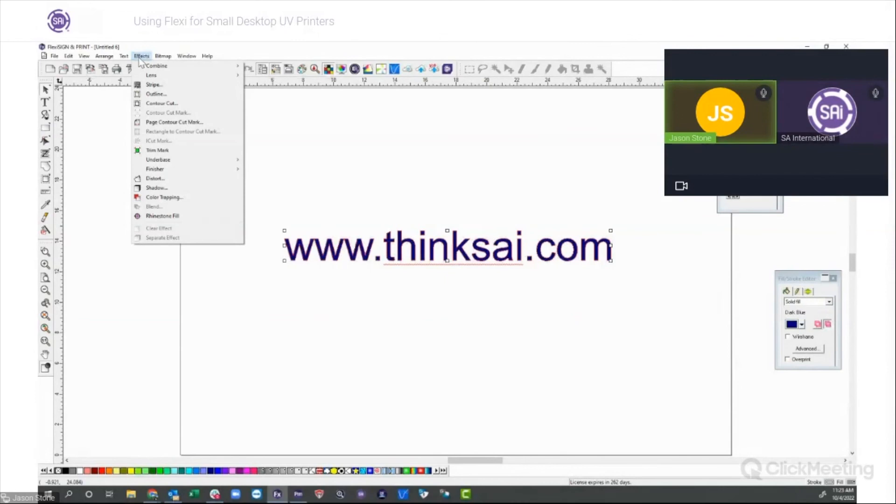
pyautogui.click(164, 178)
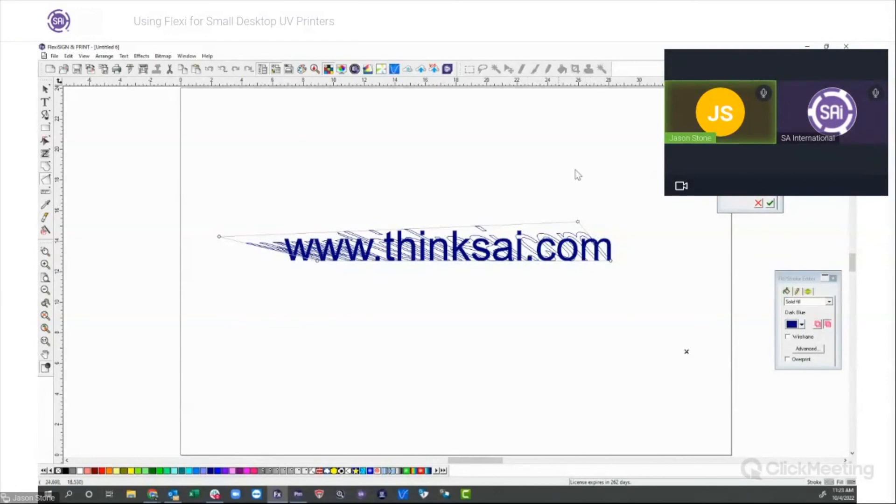
pyautogui.click(747, 156)
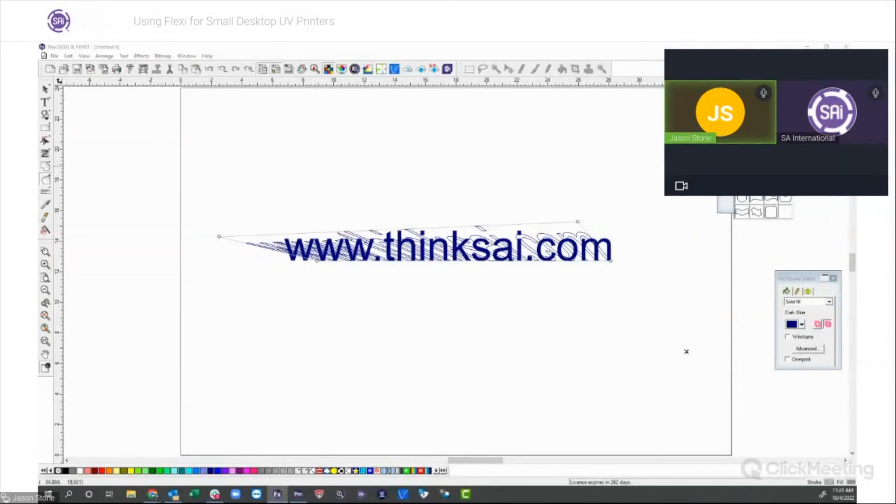
pyautogui.click(756, 172)
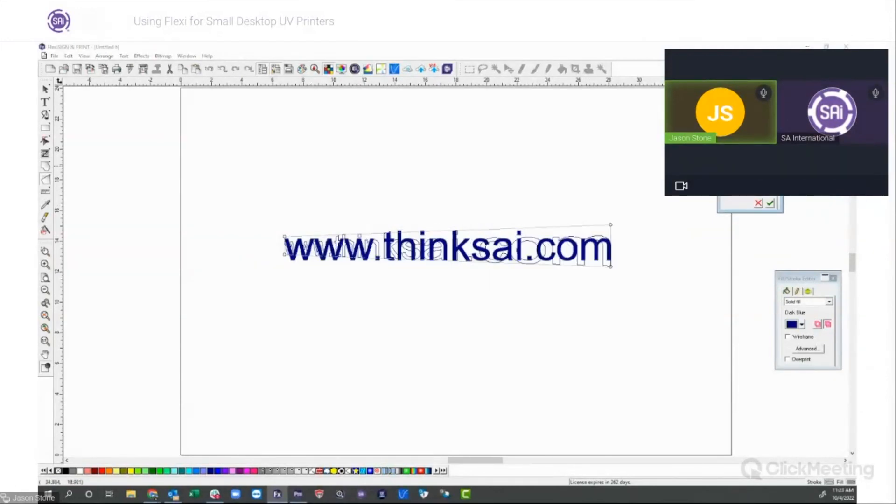
pyautogui.moveTo(612, 225); pyautogui.dragTo(611, 186)
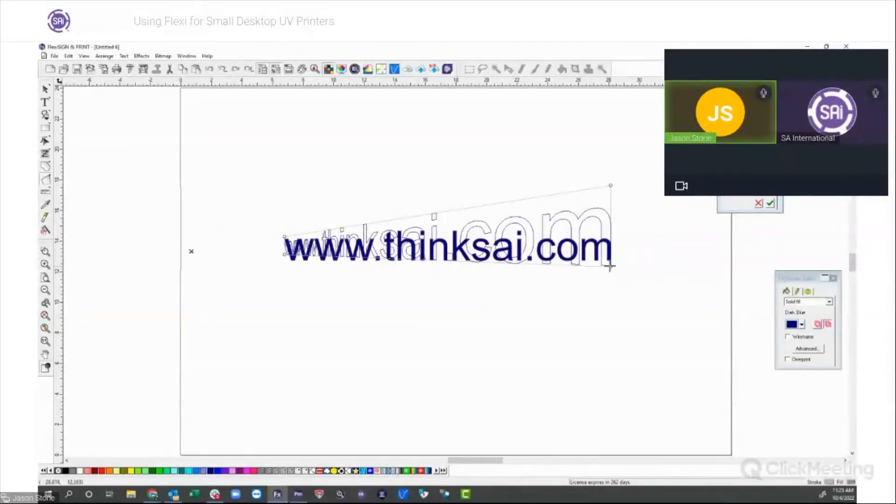
pyautogui.moveTo(610, 266); pyautogui.dragTo(611, 312)
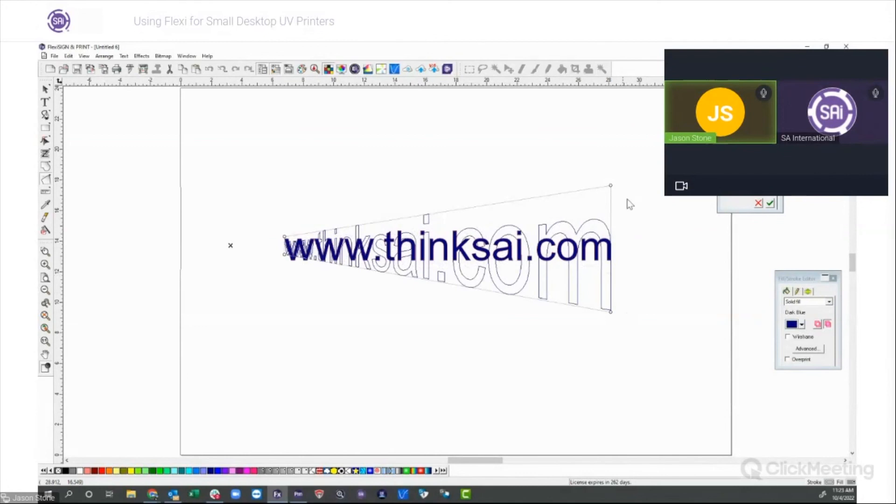
pyautogui.click(770, 204)
pyautogui.click(337, 191)
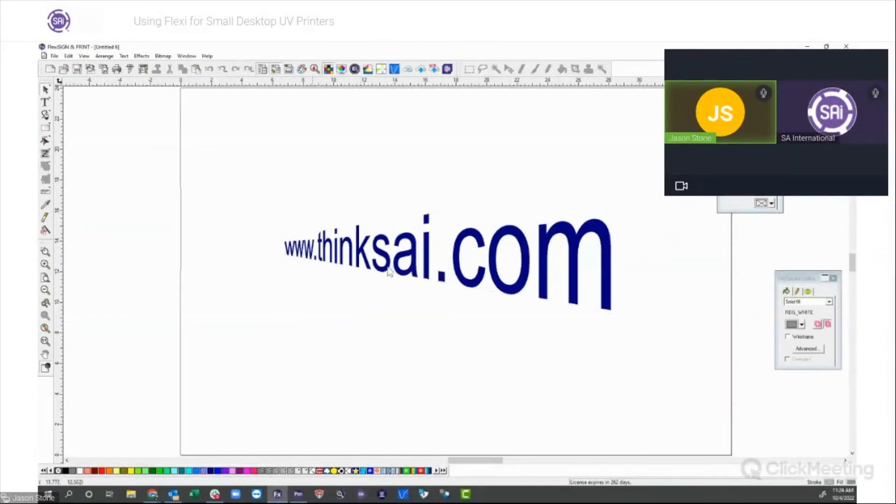
# - Add a soft black drop shadow to the distorted text, undo the shadow, and reselect the text
pyautogui.click(329, 248)
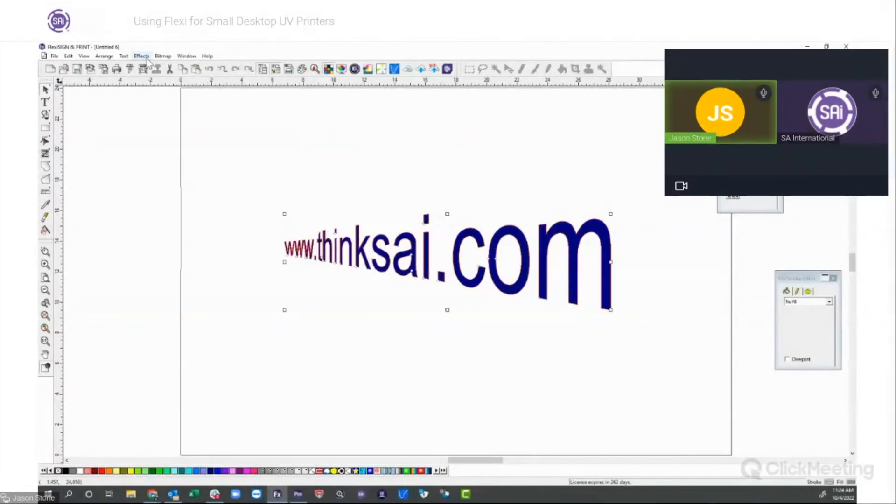
pyautogui.click(141, 56)
pyautogui.moveTo(158, 78)
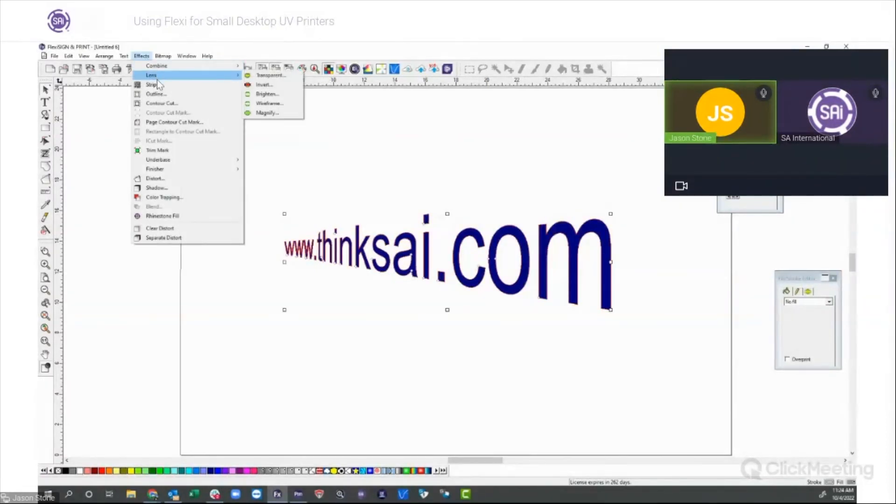
pyautogui.click(159, 188)
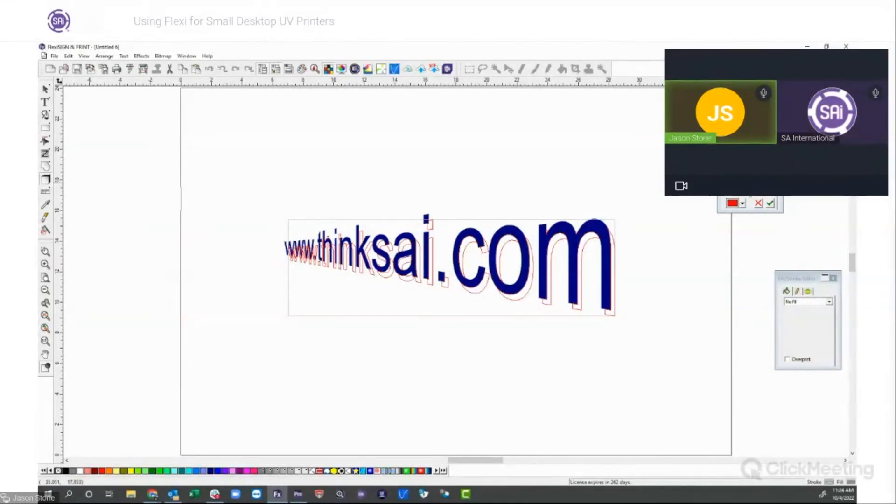
pyautogui.click(742, 204)
pyautogui.click(713, 229)
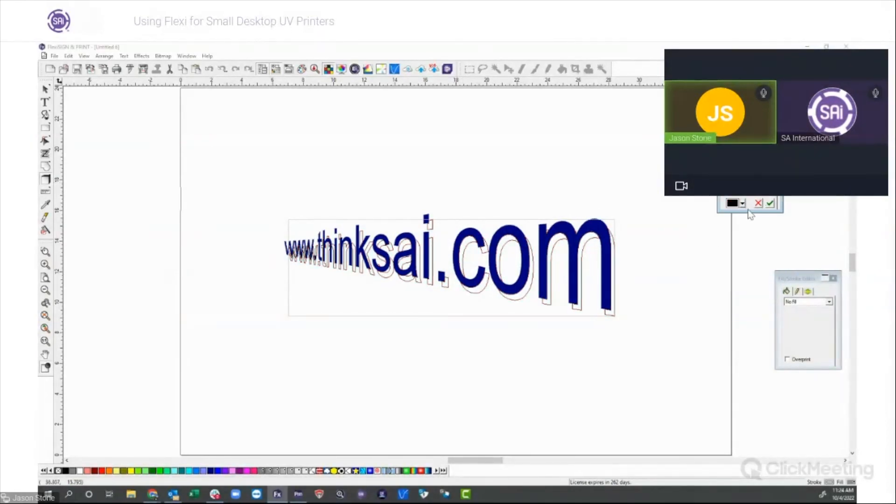
pyautogui.click(770, 203)
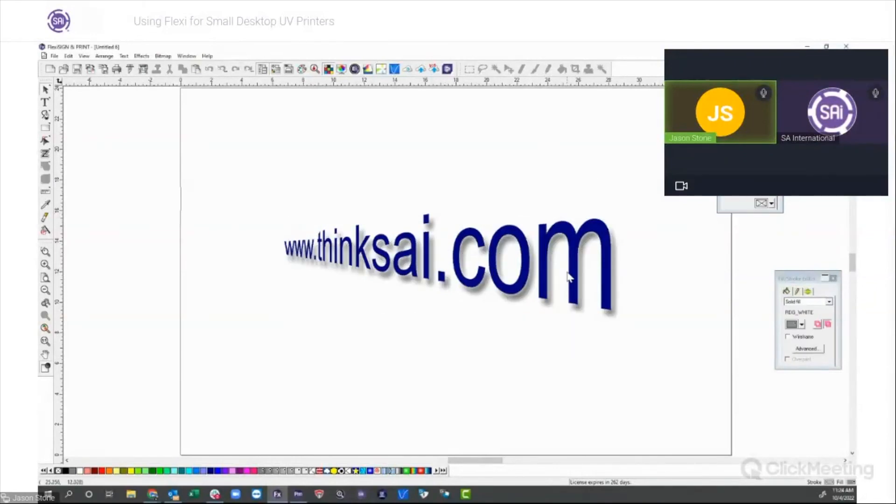
pyautogui.click(209, 69)
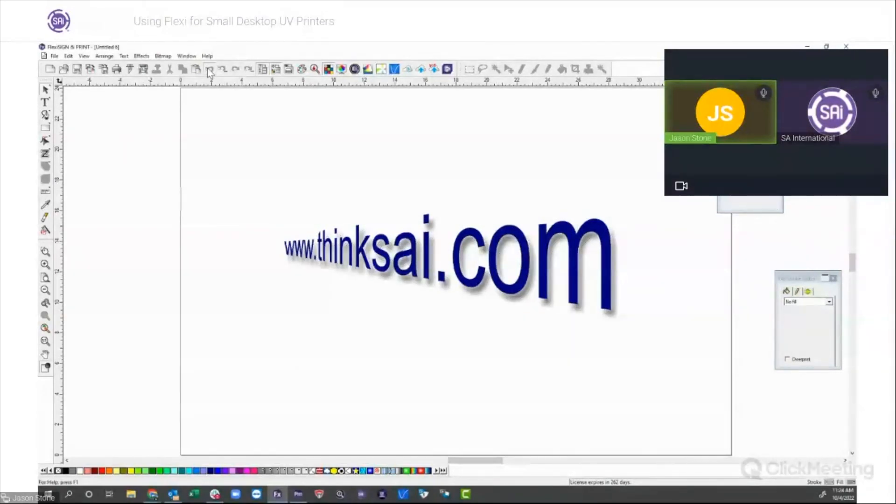
pyautogui.click(346, 160)
pyautogui.click(373, 240)
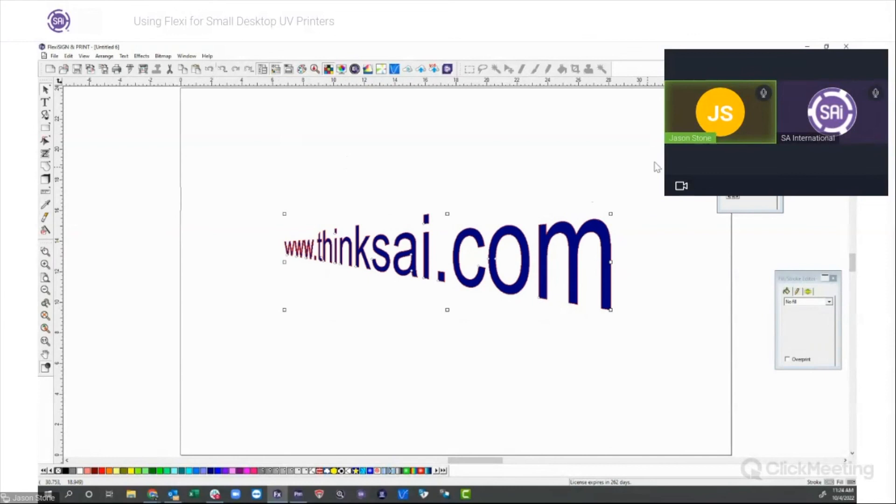
# - Try another shadow style on the distorted text, cancel it, and undo the distortion
pyautogui.click(141, 56)
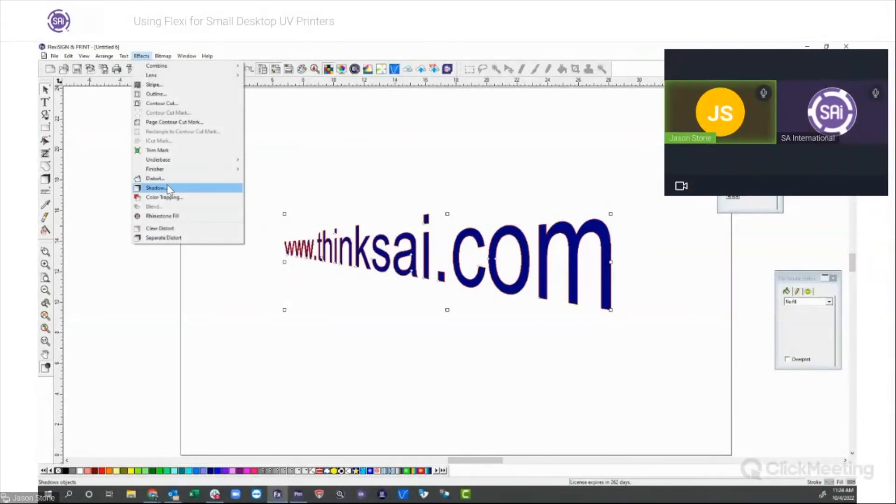
pyautogui.click(170, 187)
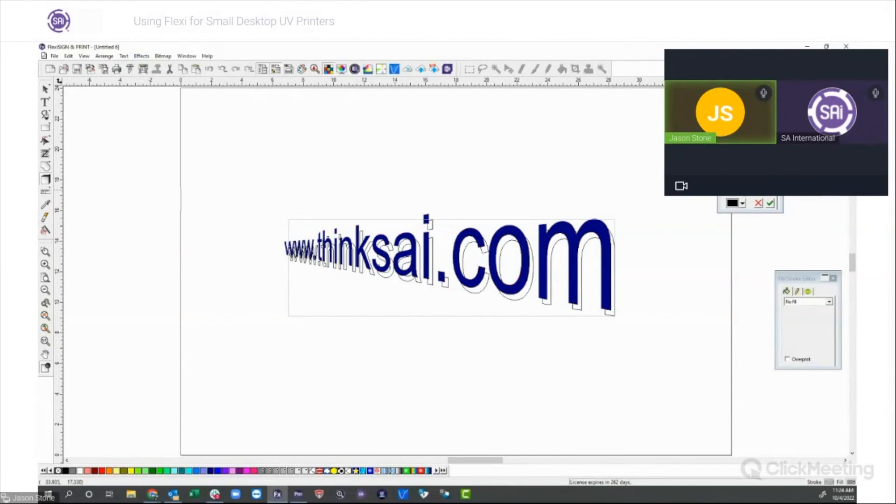
pyautogui.click(769, 186)
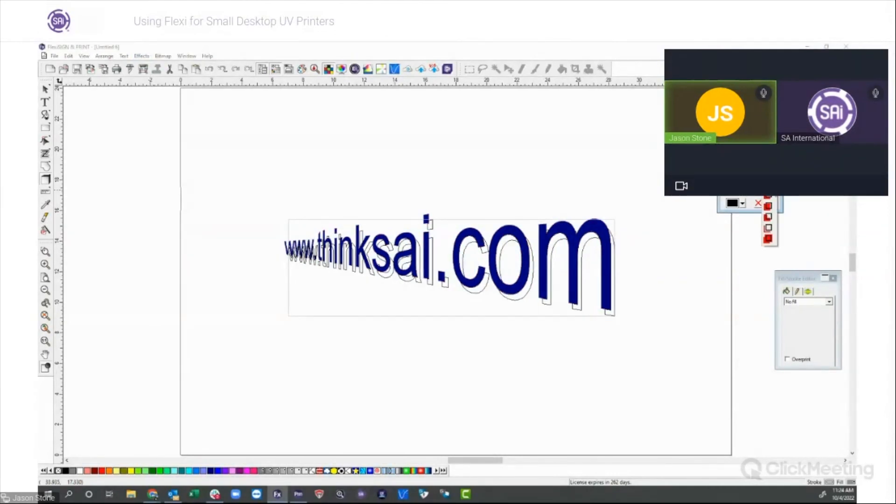
pyautogui.click(768, 185)
pyautogui.click(768, 186)
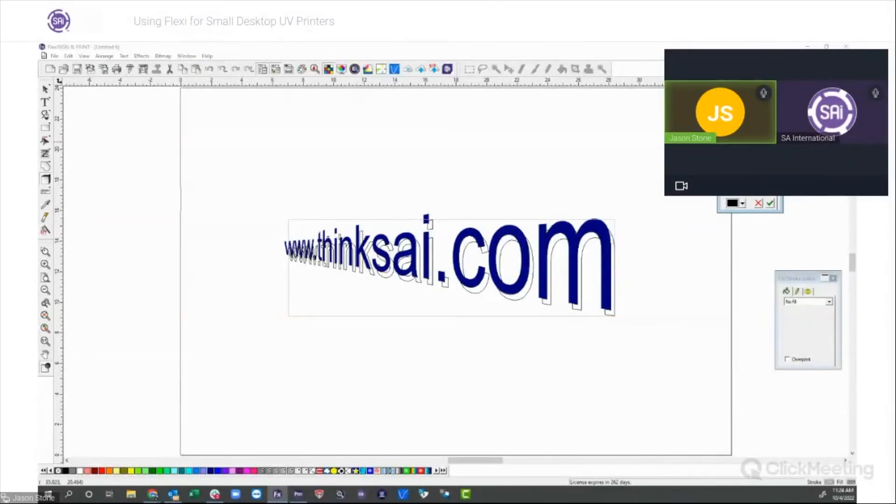
pyautogui.click(744, 150)
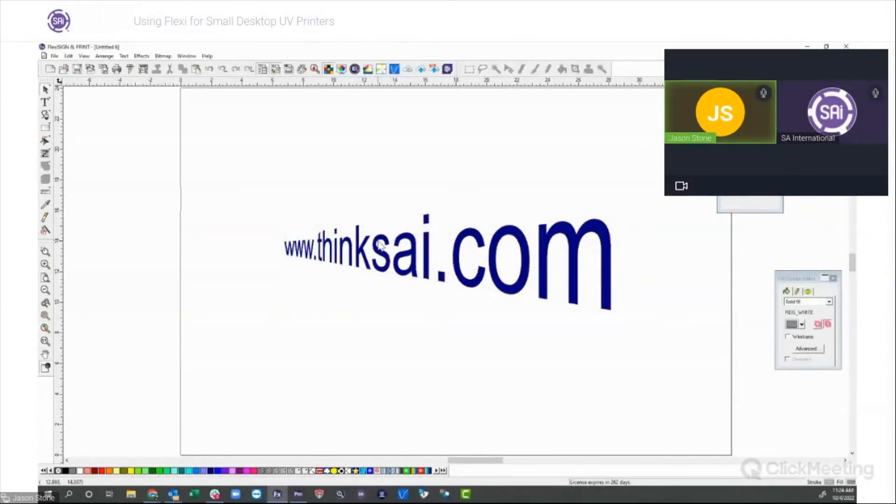
pyautogui.click(209, 68)
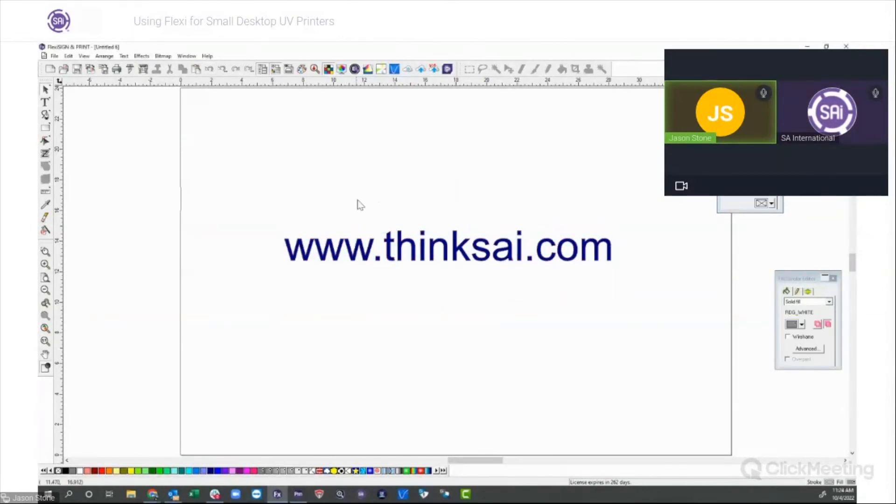
pyautogui.click(144, 57)
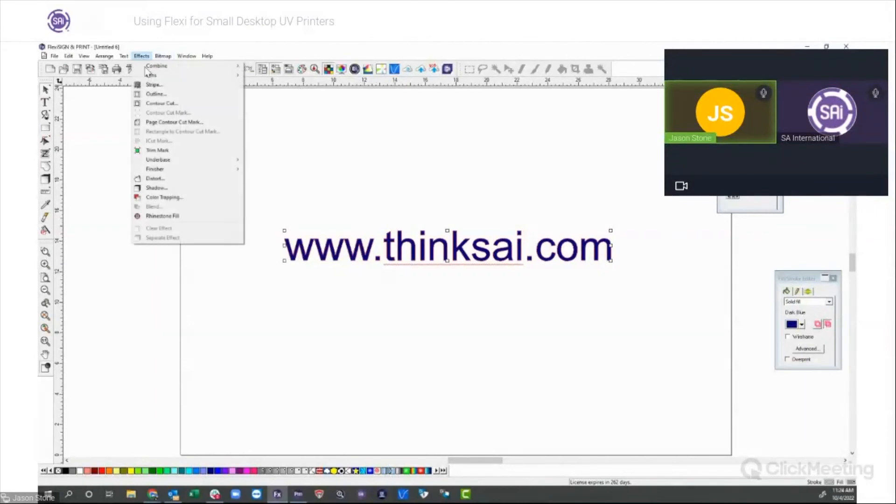
pyautogui.click(175, 187)
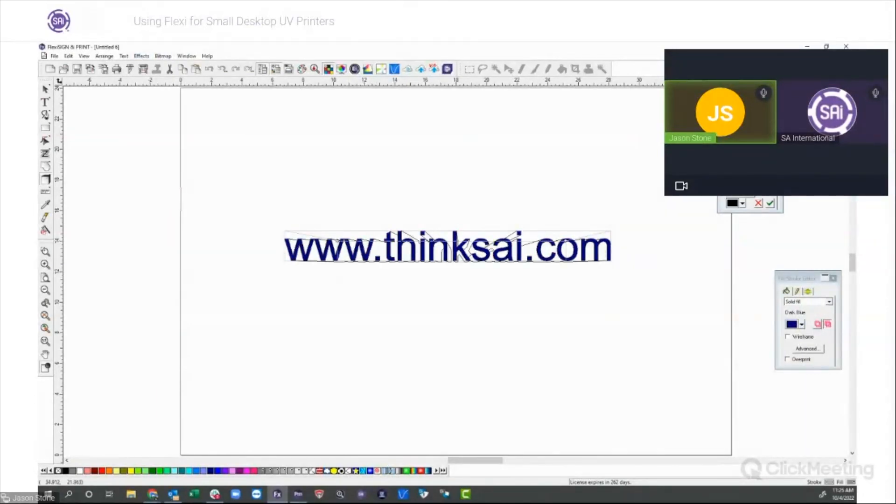
pyautogui.click(341, 213)
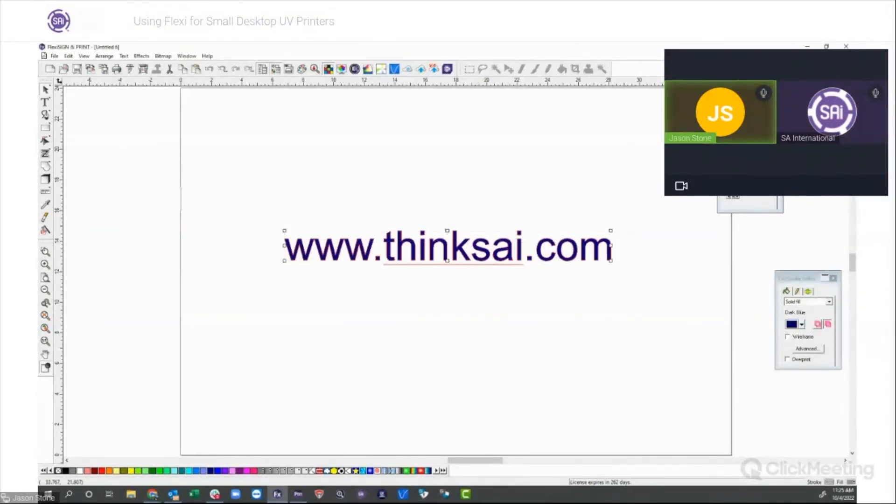
pyautogui.click(142, 56)
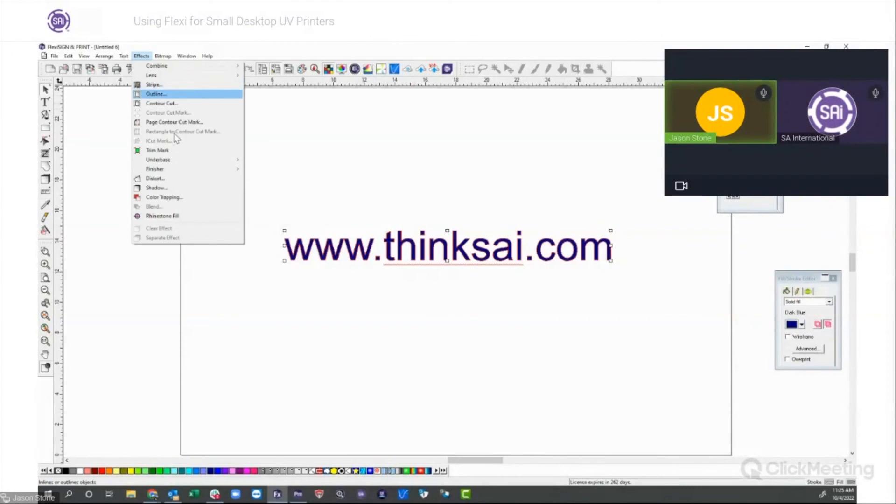
pyautogui.click(189, 188)
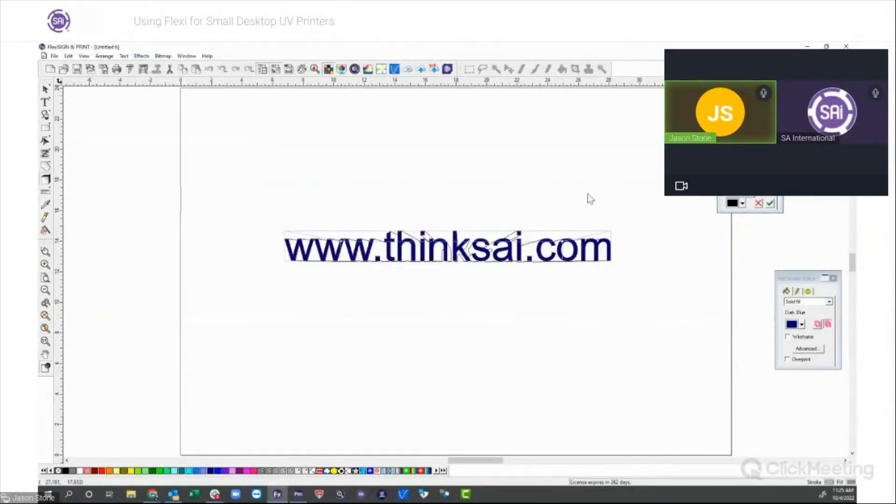
pyautogui.click(753, 173)
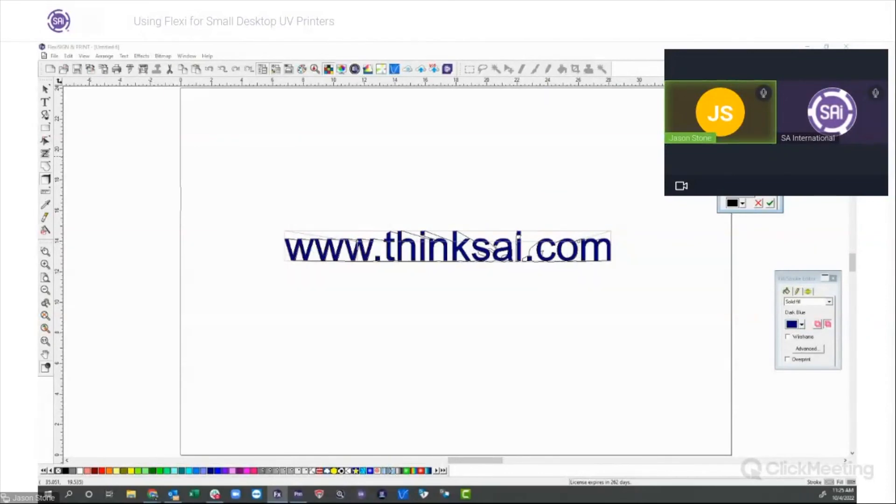
pyautogui.click(753, 177)
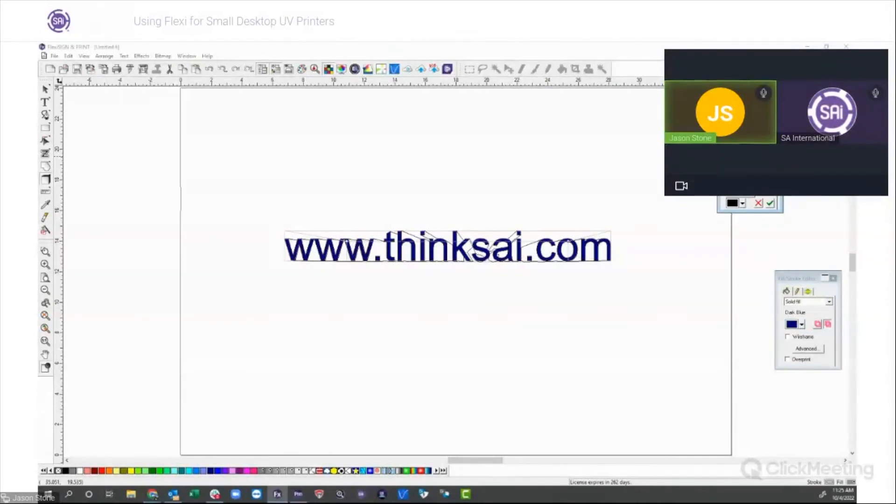
pyautogui.click(753, 185)
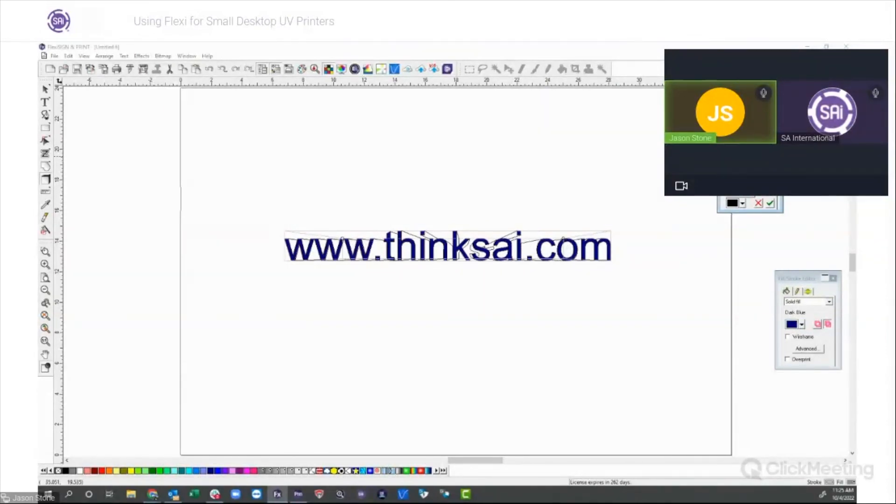
pyautogui.click(752, 186)
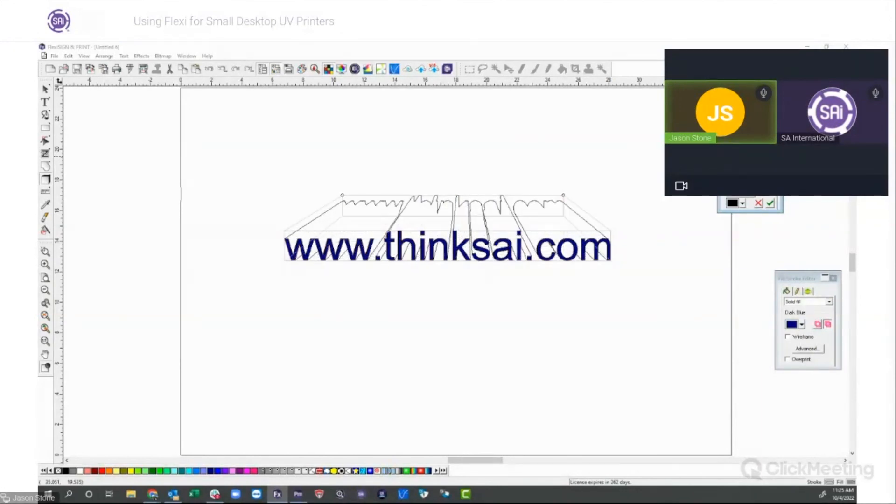
# - Adjust the block shadow's depth and perspective so its far end is narrower and sits just above the letters
pyautogui.click(752, 188)
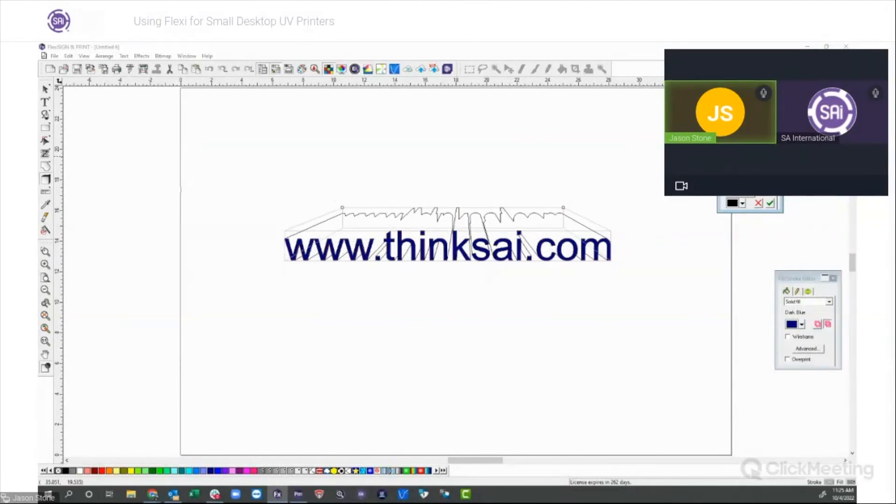
pyautogui.click(752, 188)
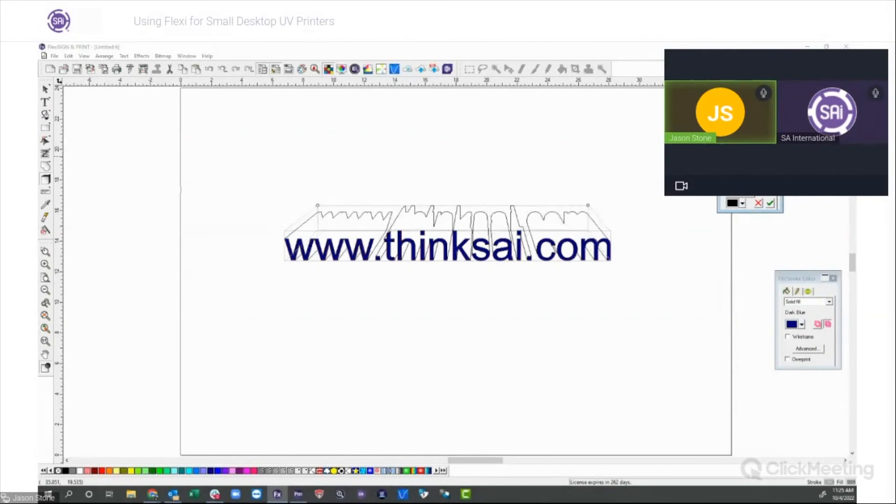
pyautogui.click(753, 193)
pyautogui.click(753, 192)
pyautogui.click(752, 192)
pyautogui.click(752, 193)
pyautogui.click(767, 163)
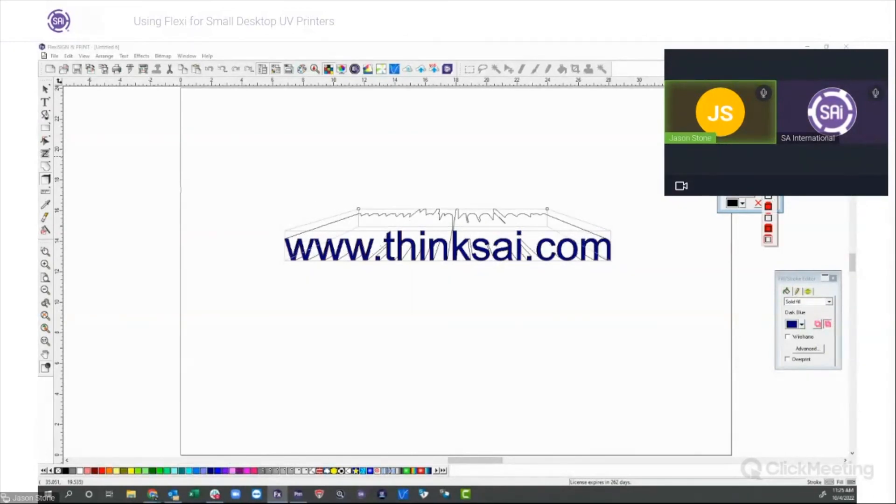
pyautogui.click(768, 201)
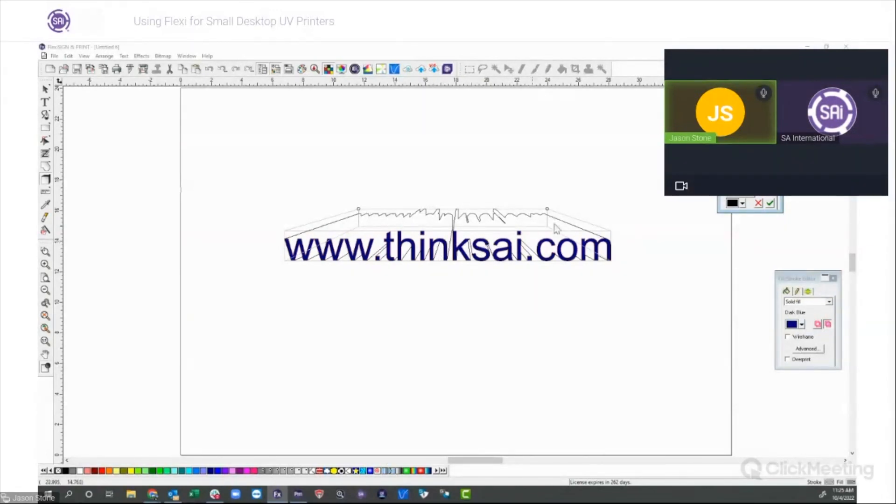
# - Change the block shadow's color to Gray and apply the shadow to the text
pyautogui.click(742, 204)
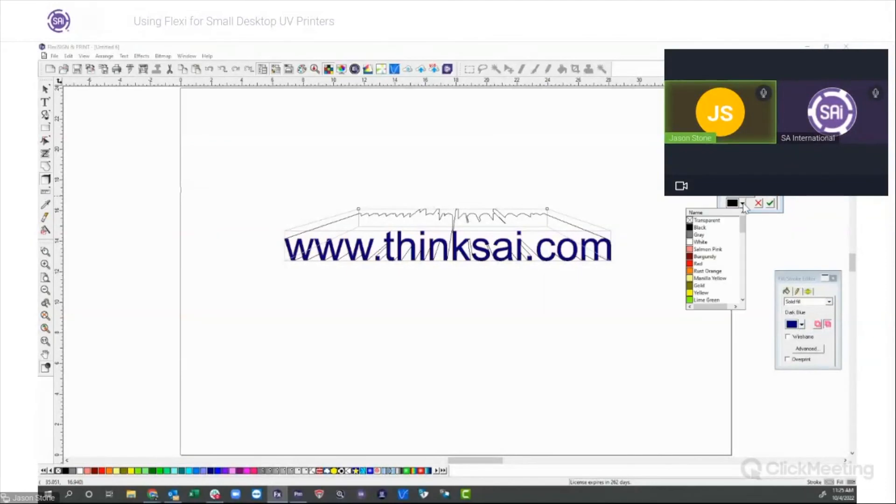
pyautogui.click(699, 234)
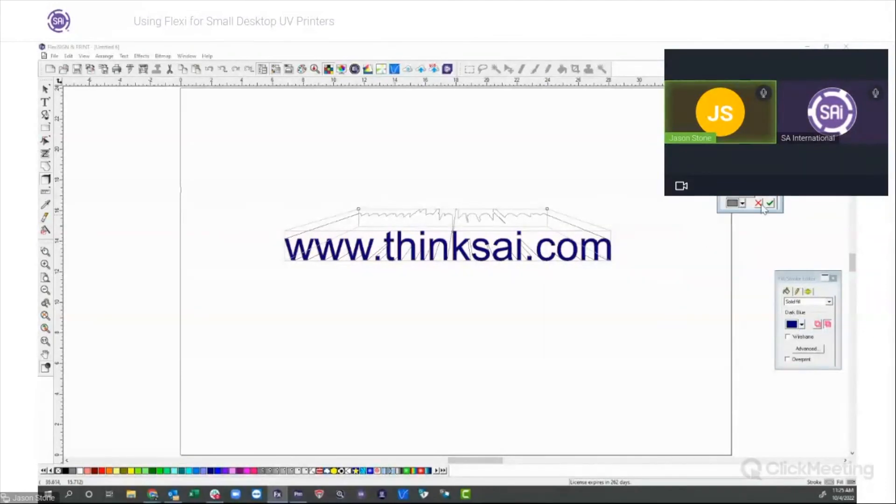
pyautogui.click(771, 203)
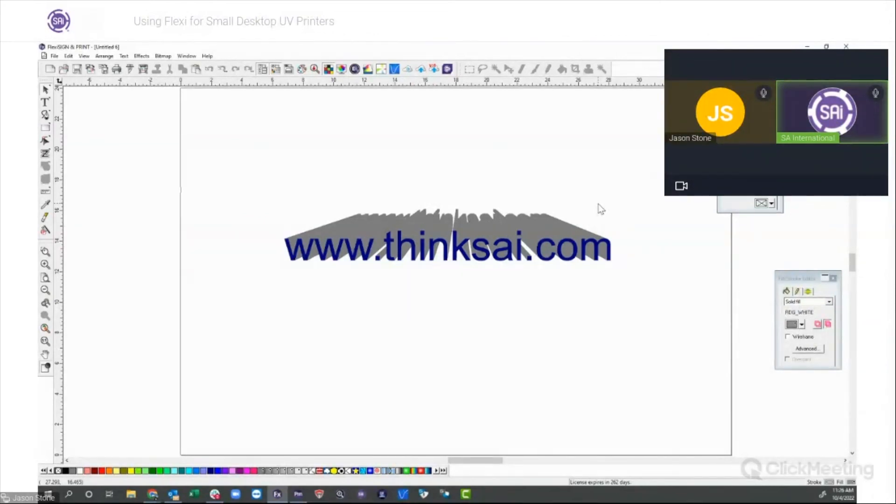
# - Switch to Production Manager and review the color modes in the VersaUV LEF2-300 default job properties, keeping CMYK (2 bit)
pyautogui.click(299, 494)
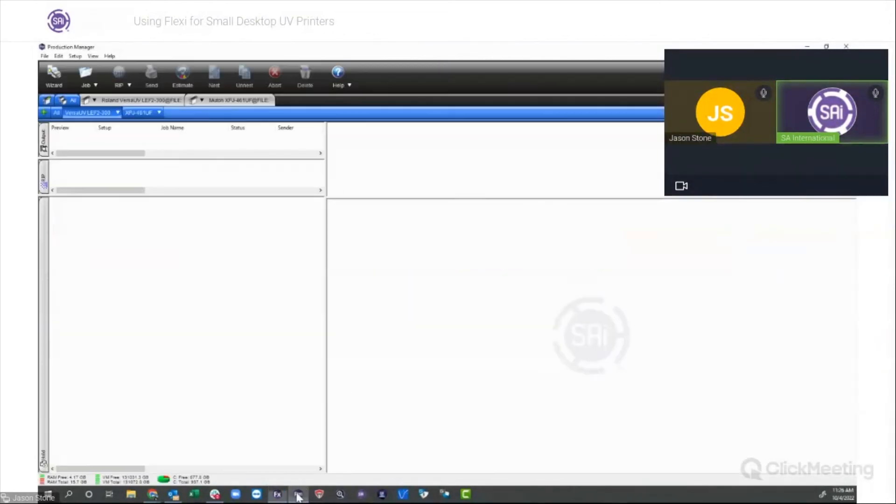
pyautogui.rightClick(94, 116)
pyautogui.click(103, 146)
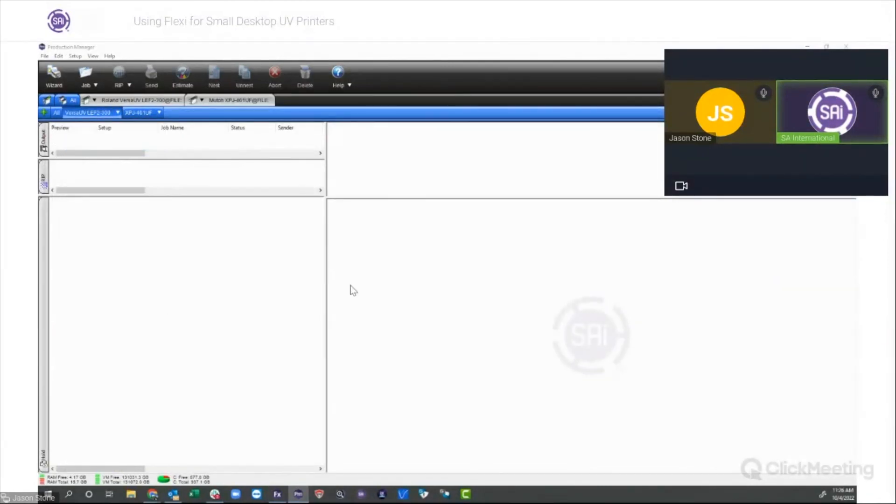
pyautogui.moveTo(420, 93); pyautogui.dragTo(350, 99)
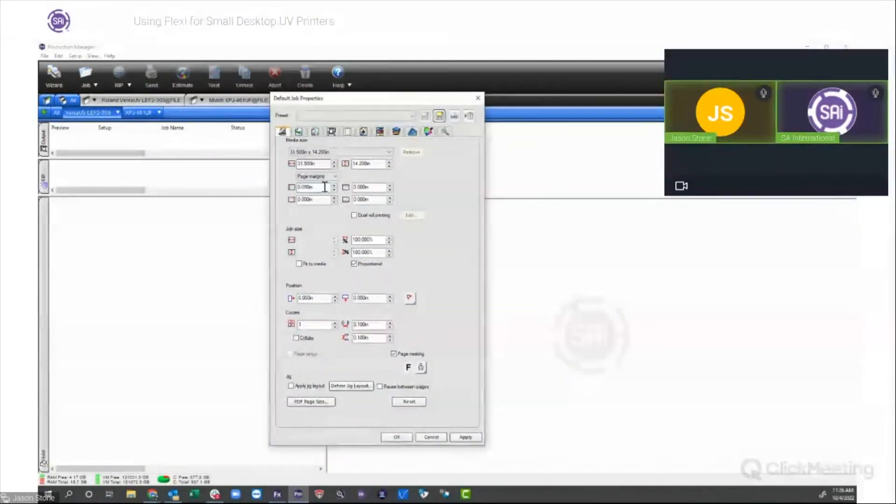
pyautogui.click(321, 133)
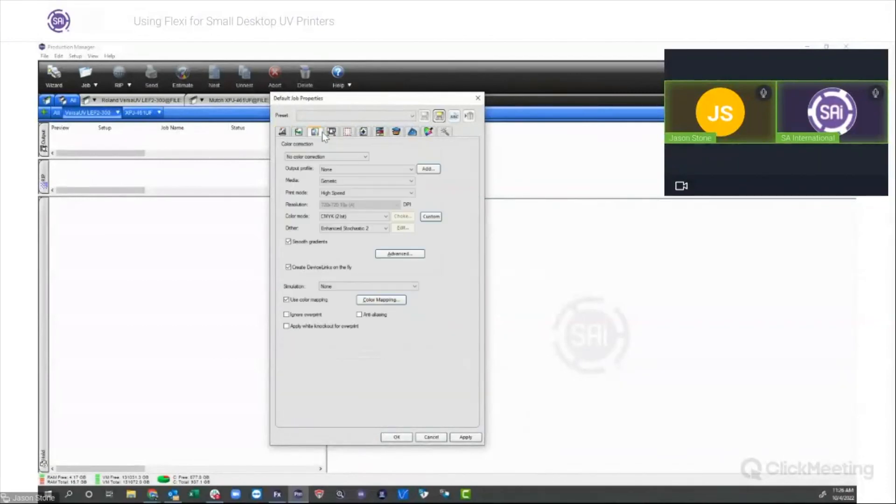
pyautogui.click(345, 218)
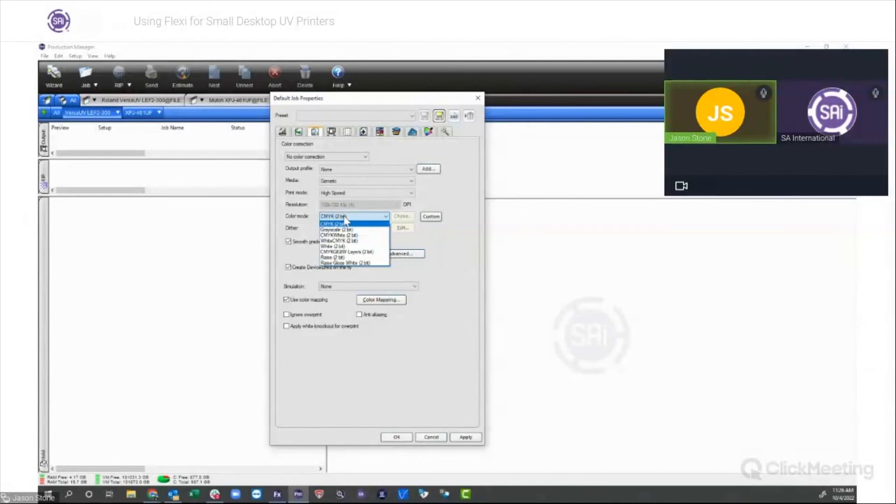
pyautogui.click(345, 224)
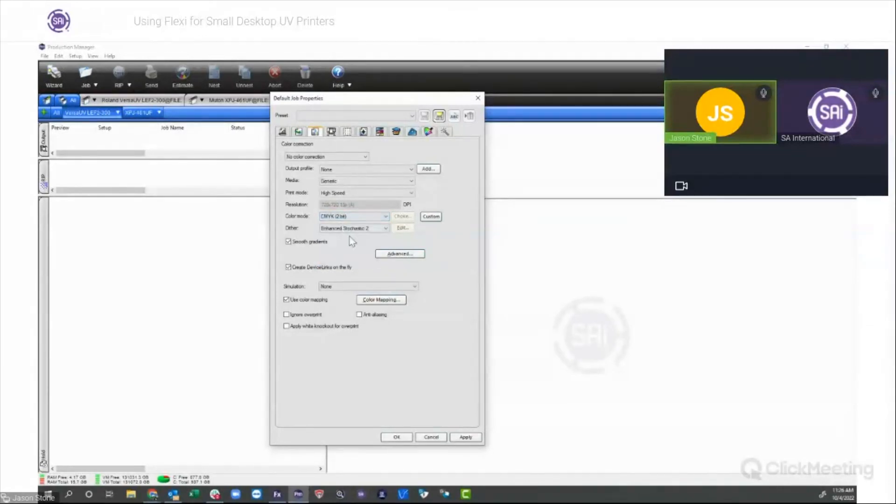
# - Start a custom color mode based on the 2-bit layers mode that includes white and gloss inks
pyautogui.click(430, 217)
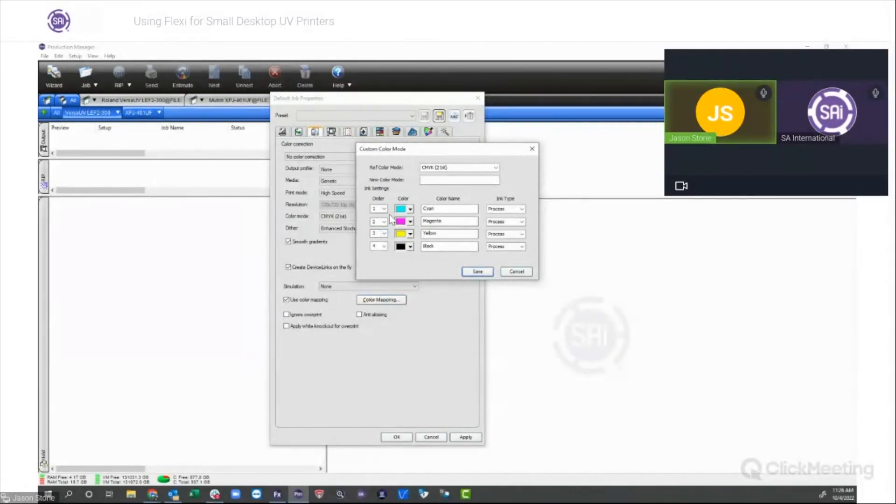
pyautogui.click(496, 168)
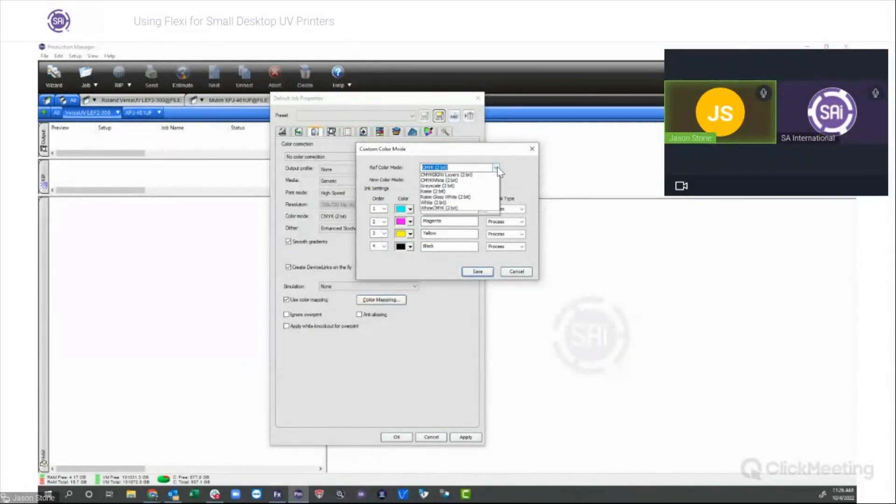
pyautogui.click(476, 182)
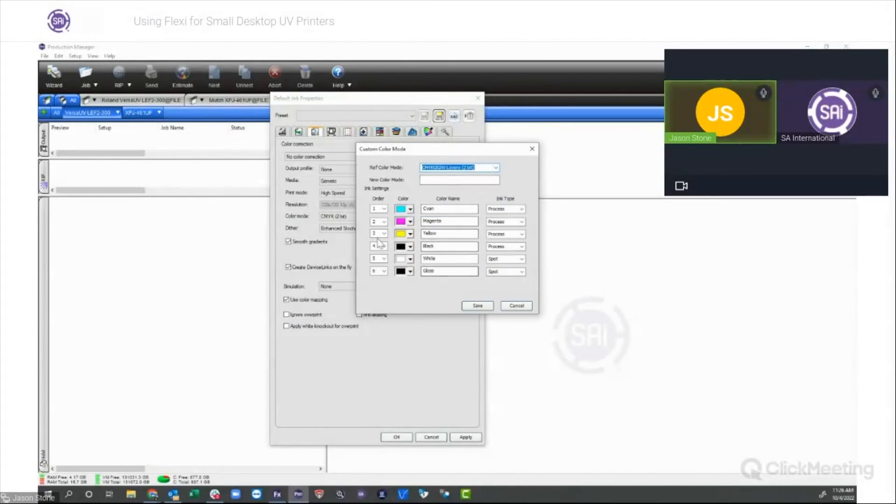
pyautogui.click(496, 168)
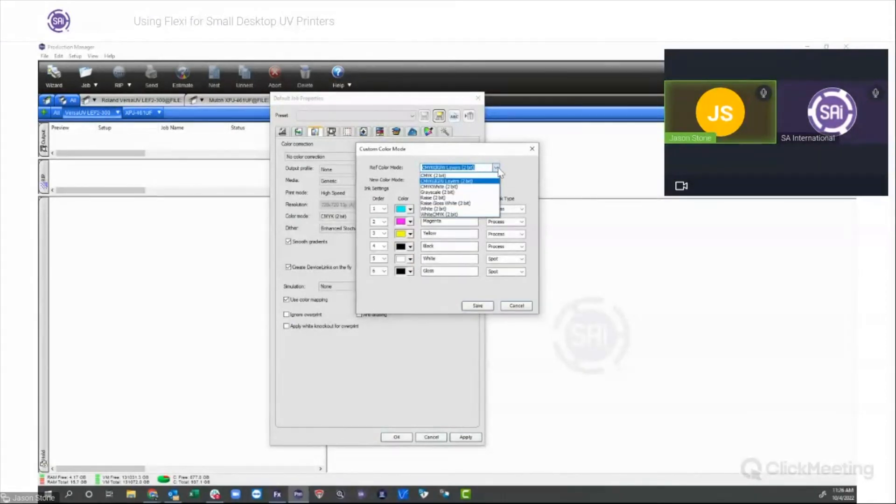
pyautogui.click(497, 167)
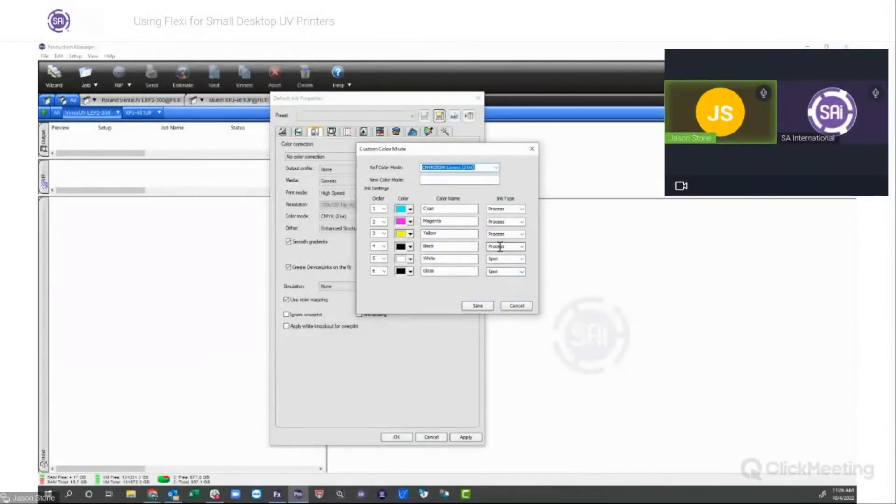
# - Review the ink types for Cyan, try Black as a Spot ink, and return Black to Process
pyautogui.click(513, 210)
pyautogui.click(522, 209)
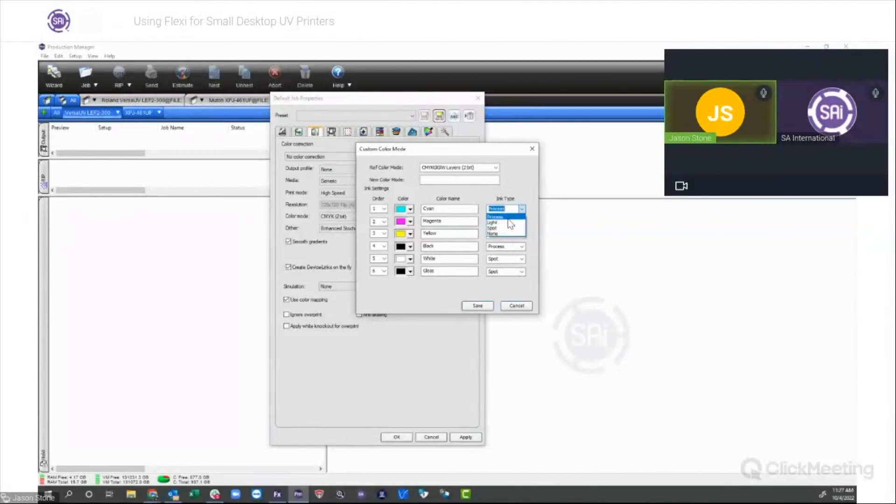
pyautogui.click(509, 219)
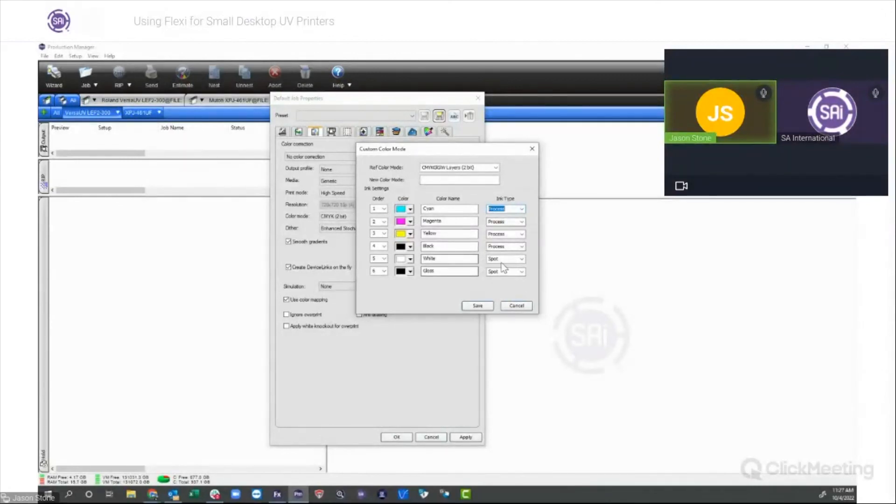
pyautogui.click(521, 248)
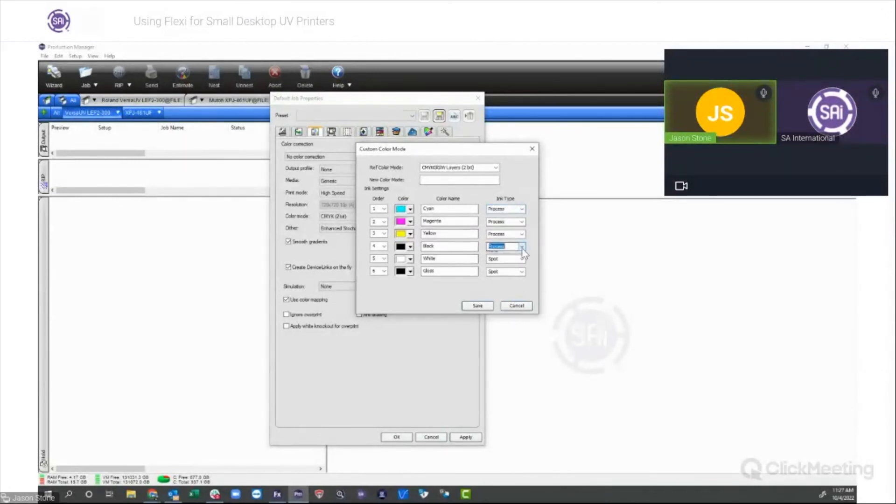
pyautogui.click(504, 266)
pyautogui.click(522, 246)
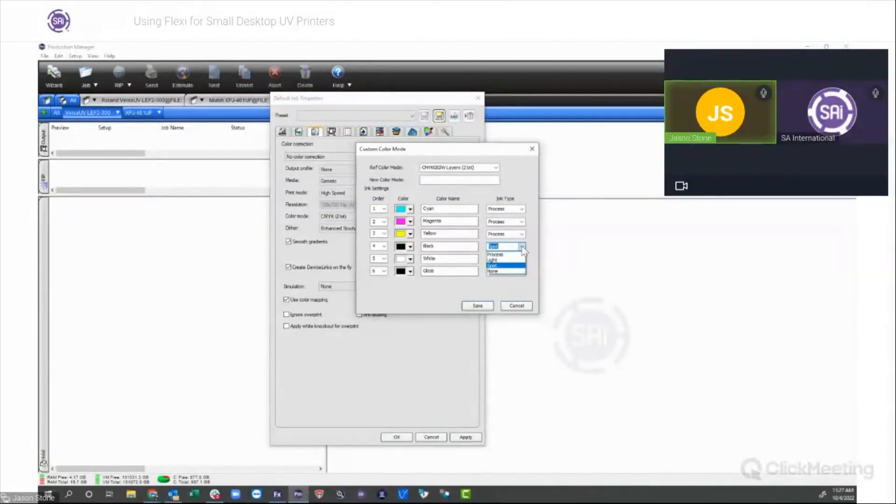
pyautogui.click(501, 262)
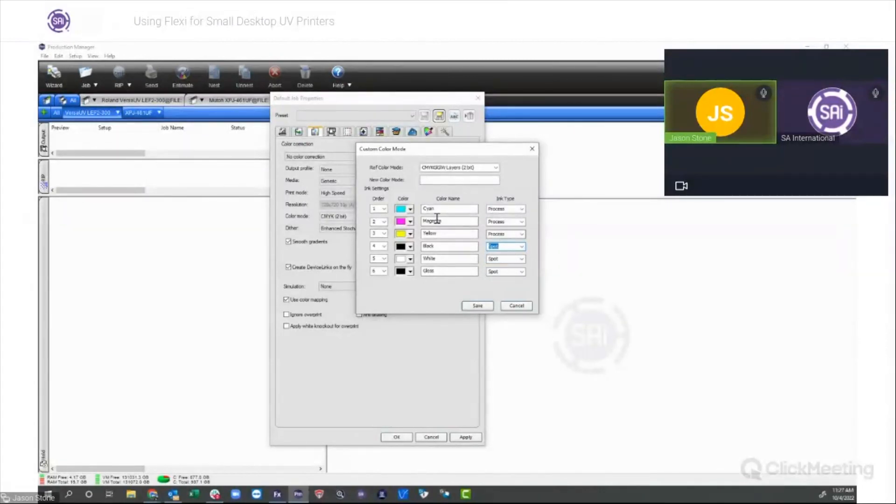
pyautogui.click(520, 247)
pyautogui.click(515, 254)
# - Try renaming the White spot ink as FluoP with a magenta swatch, and discard the custom color mode and job property changes
pyautogui.doubleClick(442, 258)
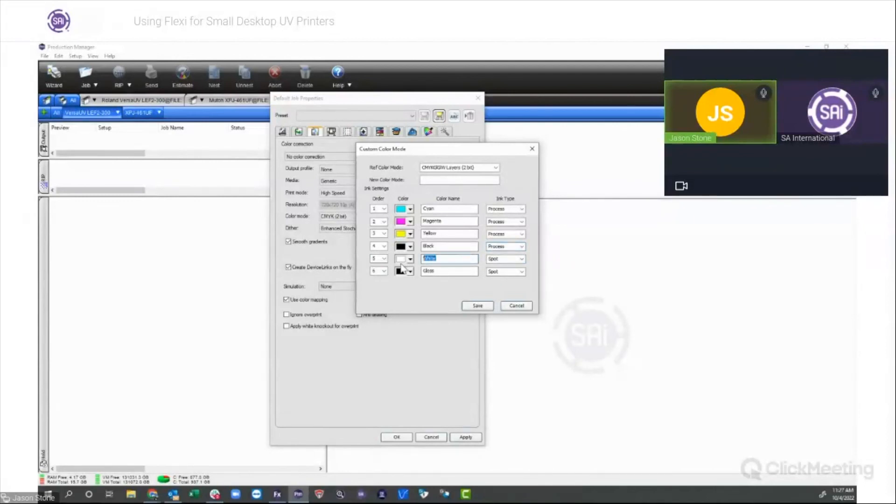
pyautogui.write('FluoP')
pyautogui.click(411, 258)
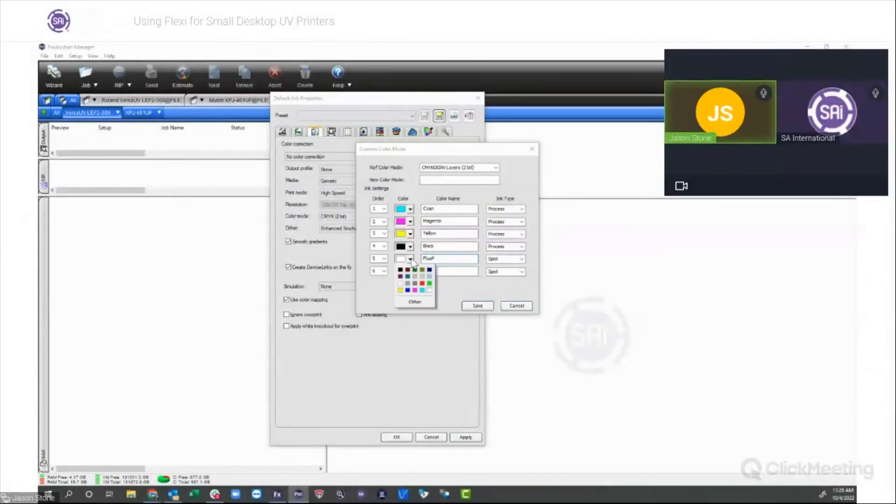
pyautogui.click(415, 290)
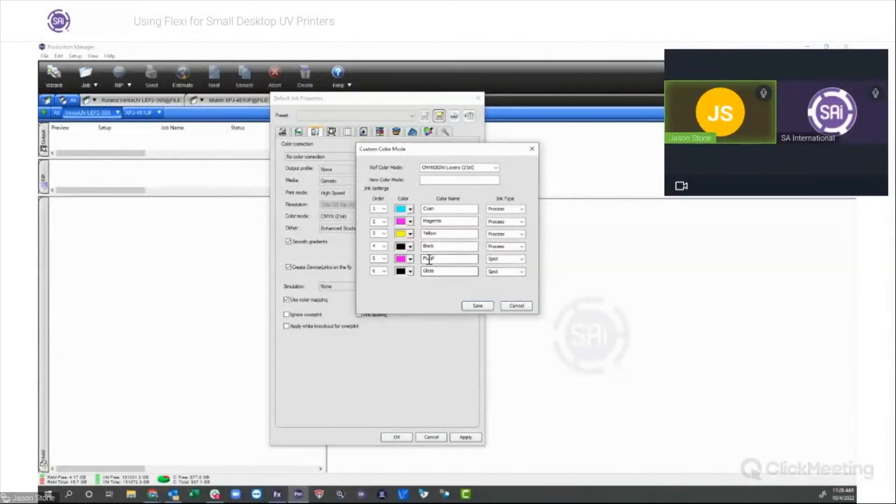
pyautogui.click(516, 306)
pyautogui.click(431, 436)
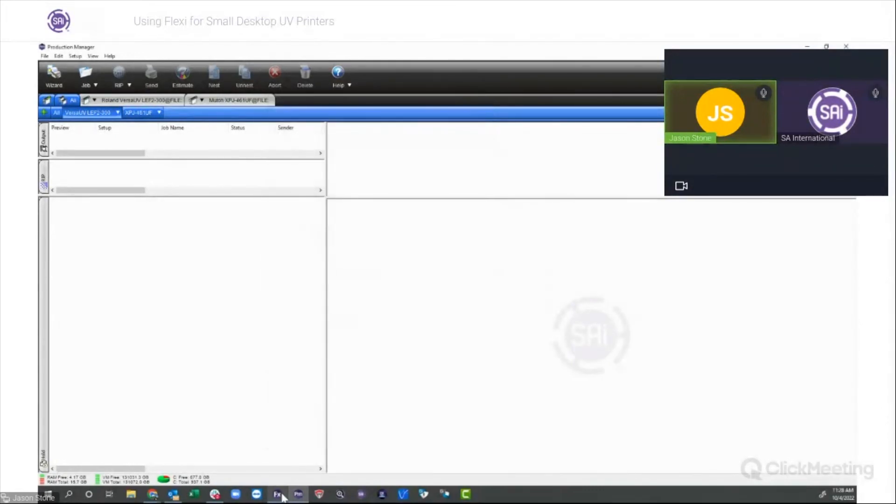
pyautogui.click(277, 495)
pyautogui.moveTo(239, 170); pyautogui.dragTo(628, 324)
pyautogui.press('Delete')
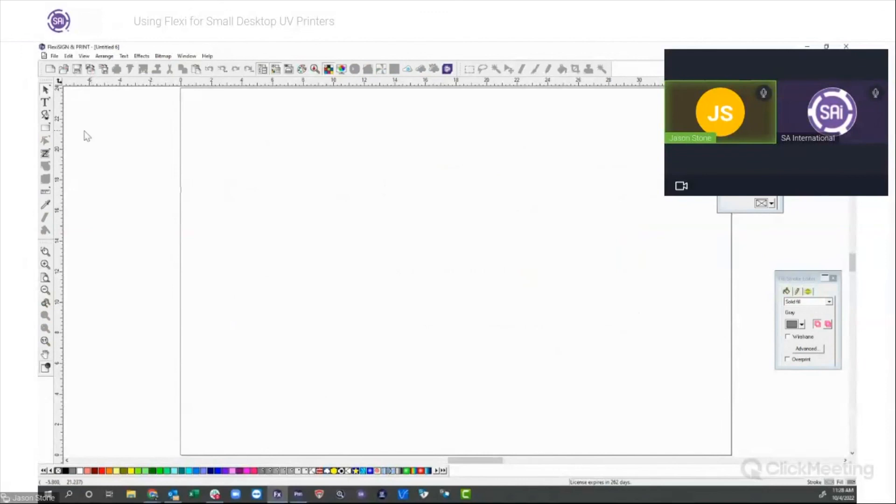
# - Draw a tall rectangle in the page's upper-left area and fill it with Light Violet
pyautogui.click(46, 128)
pyautogui.moveTo(208, 134)
pyautogui.mouseDown()
pyautogui.moveTo(328, 265)
pyautogui.moveTo(343, 303)
pyautogui.mouseUp()
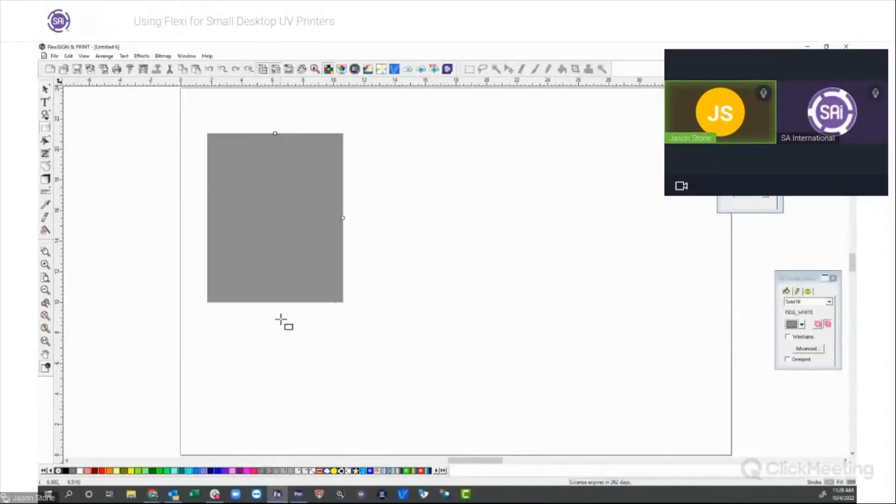
pyautogui.click(222, 471)
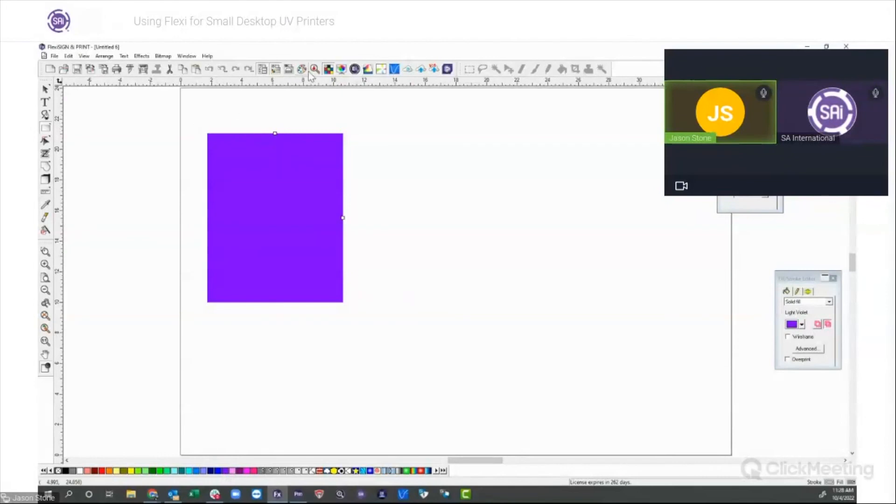
# - Open the color specs for the rectangle's Light Violet fill, set its mode to Spot and rename it FluoP
pyautogui.click(315, 69)
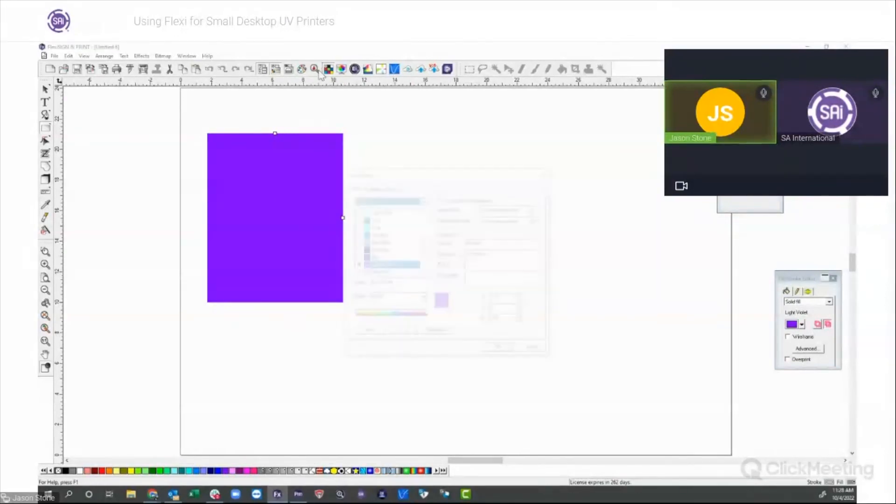
pyautogui.moveTo(447, 175); pyautogui.dragTo(500, 118)
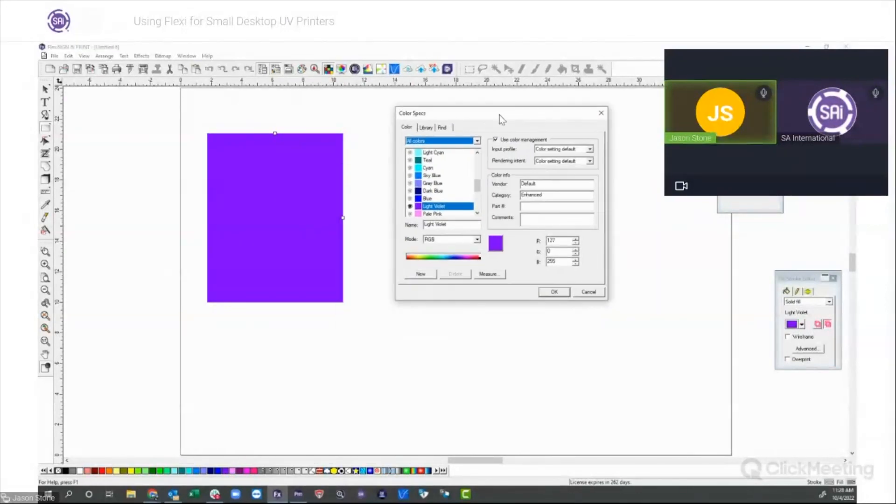
pyautogui.click(476, 240)
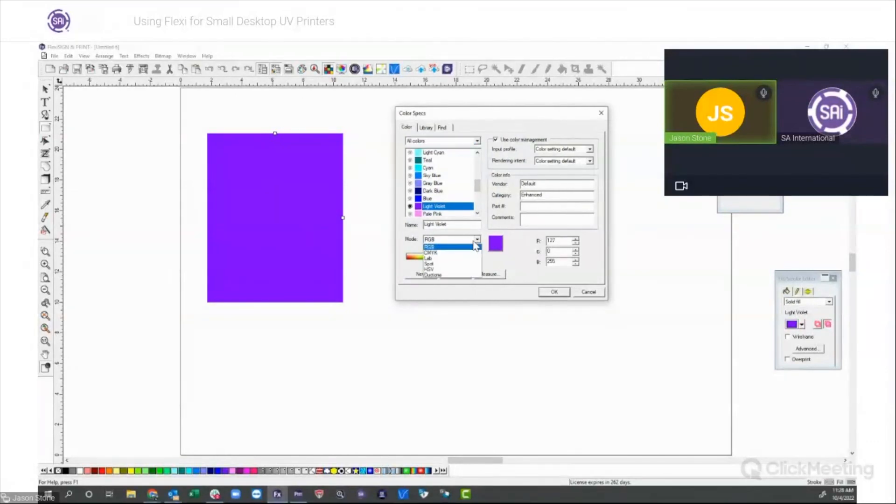
pyautogui.click(455, 264)
pyautogui.moveTo(456, 225); pyautogui.dragTo(408, 224)
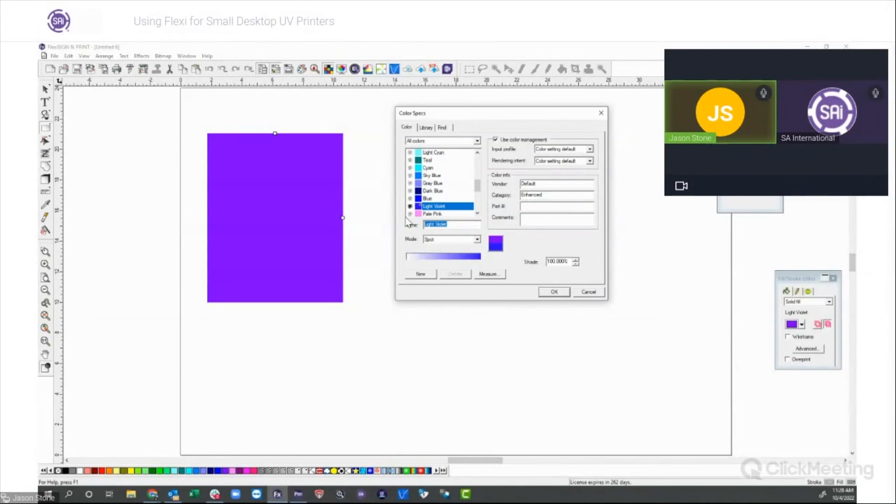
pyautogui.write('FluoP')
# - Choose bright magenta as the FluoP display color and apply the color specification to the rectangle
pyautogui.click(496, 245)
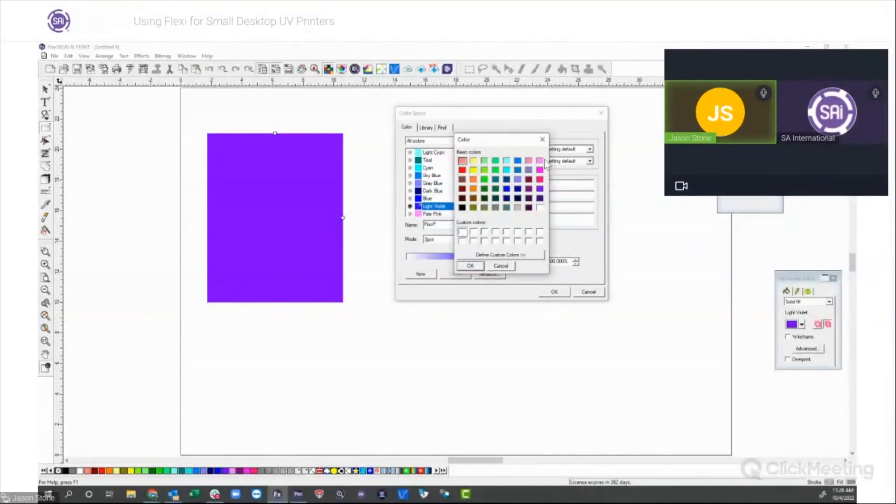
pyautogui.click(540, 180)
pyautogui.click(540, 169)
pyautogui.click(555, 294)
pyautogui.click(471, 266)
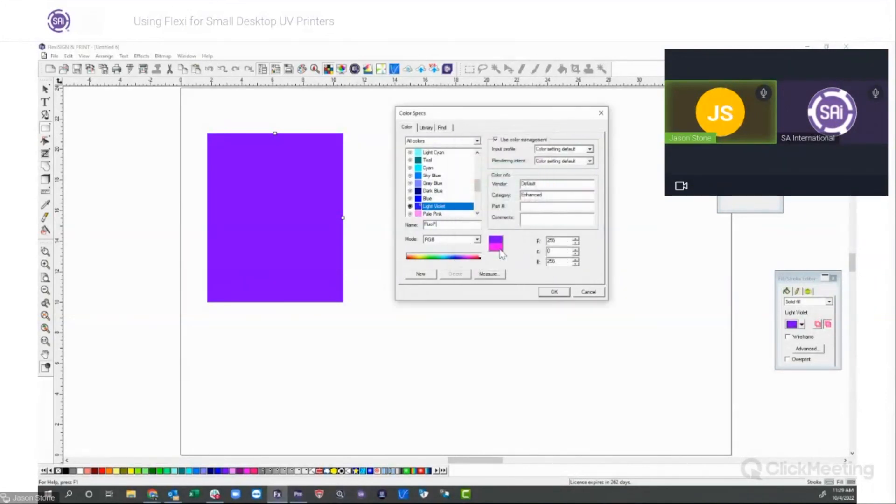
pyautogui.click(554, 293)
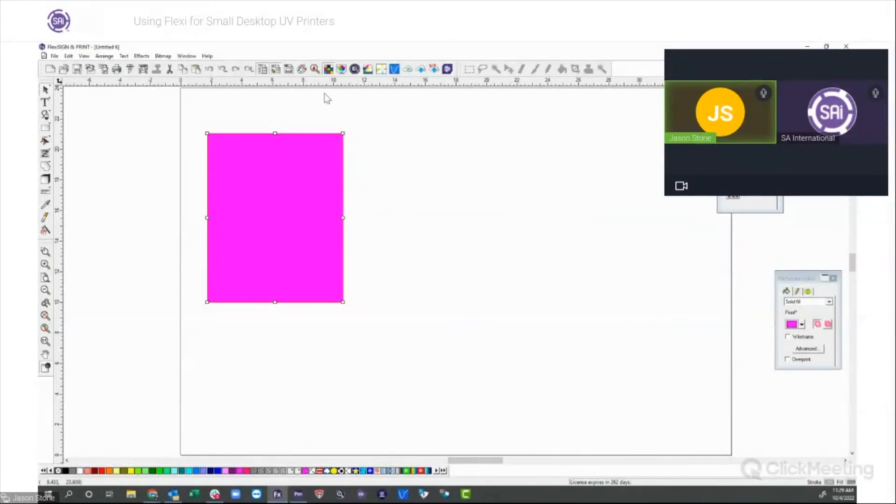
# - Reopen the color specs for FluoP, set its color mode to Spot and apply the change
pyautogui.click(315, 70)
pyautogui.click(407, 300)
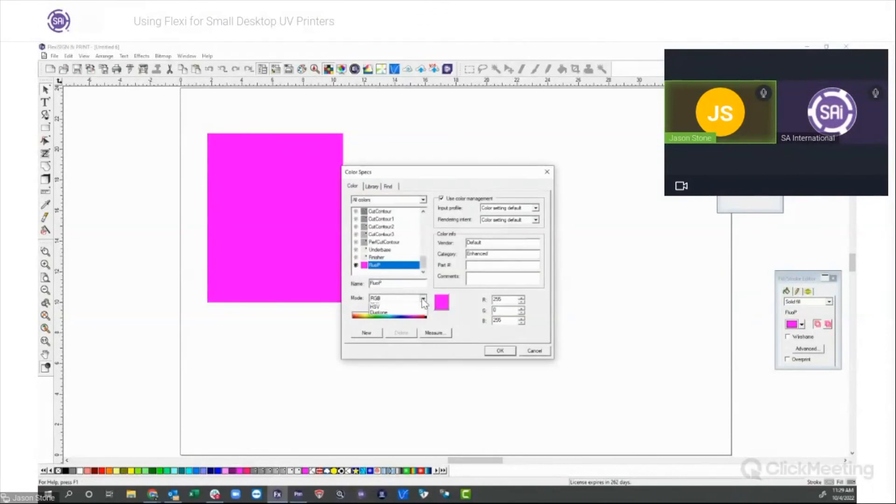
pyautogui.click(398, 323)
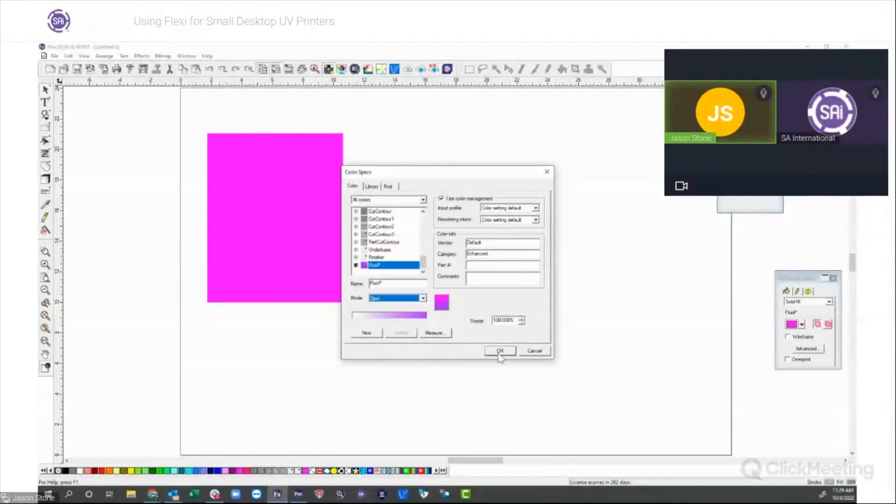
pyautogui.click(499, 350)
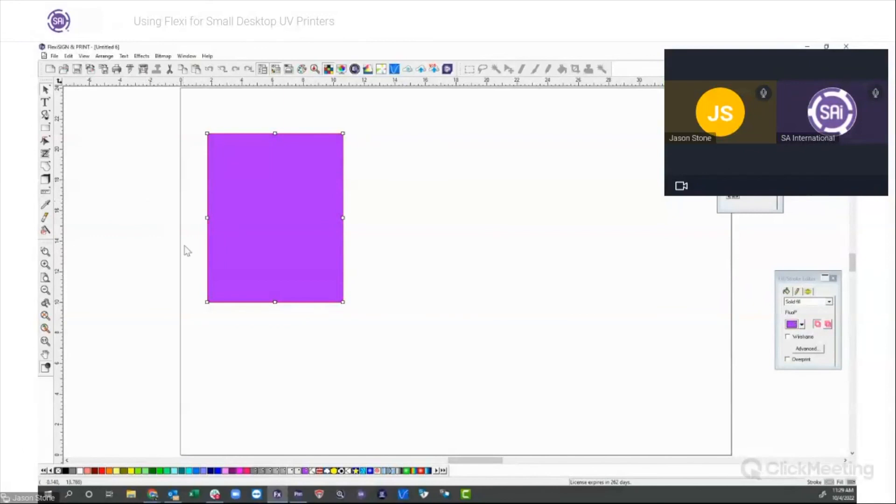
# - Delete the FluoP rectangle from the page and move the floating palette above the Fill/Stroke Editor clear of the page
pyautogui.moveTo(158, 119); pyautogui.dragTo(406, 364)
pyautogui.press('Delete')
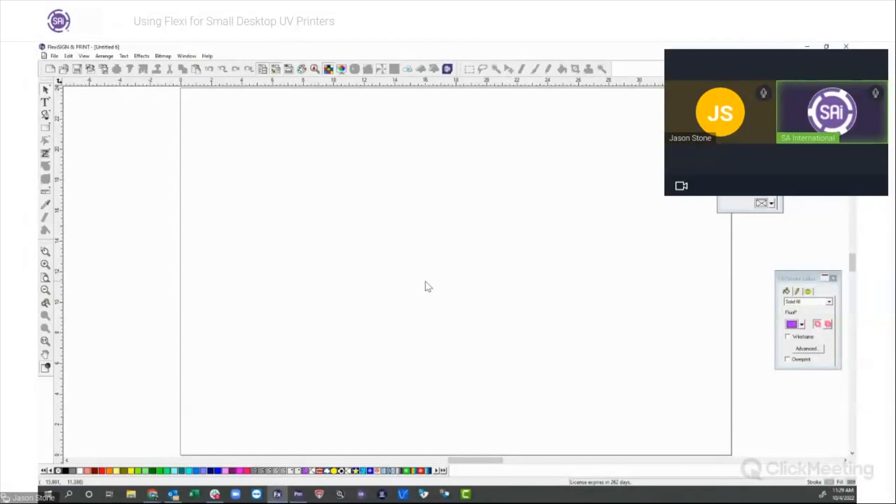
pyautogui.moveTo(747, 117); pyautogui.dragTo(801, 151)
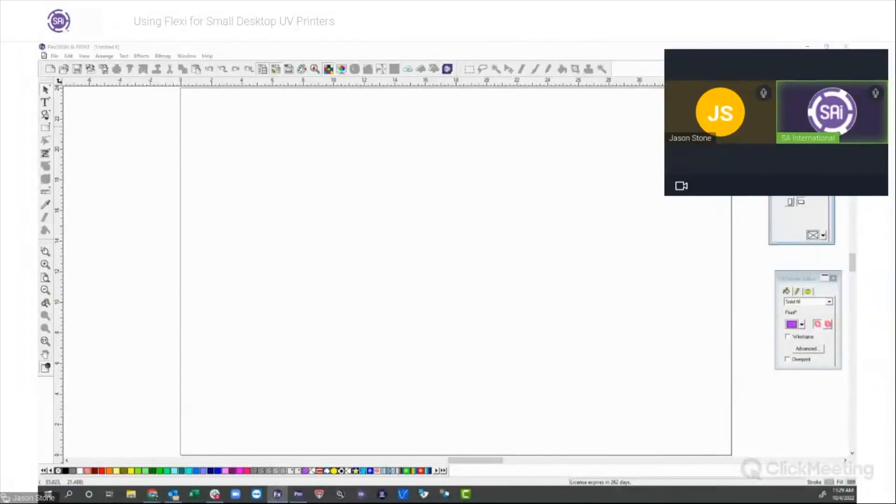